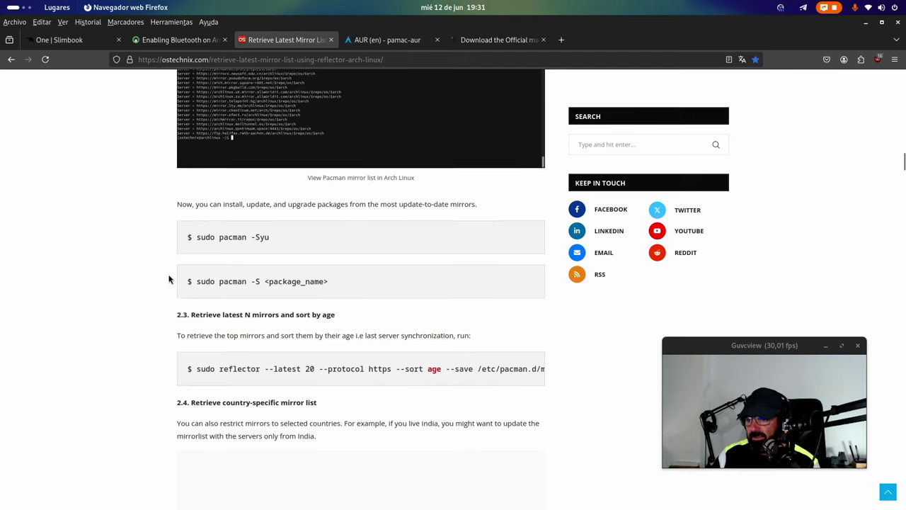
Examine the article's section 2.5 on retrieving mirrors from multiple countries, reading the full reflector command and its explanation
scroll(171, 263, "down", 12)
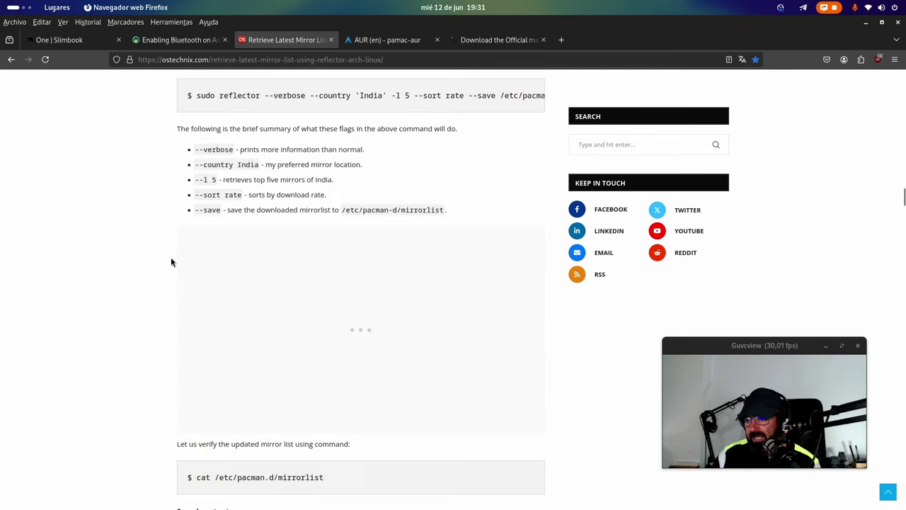
scroll(171, 261, "down", 3)
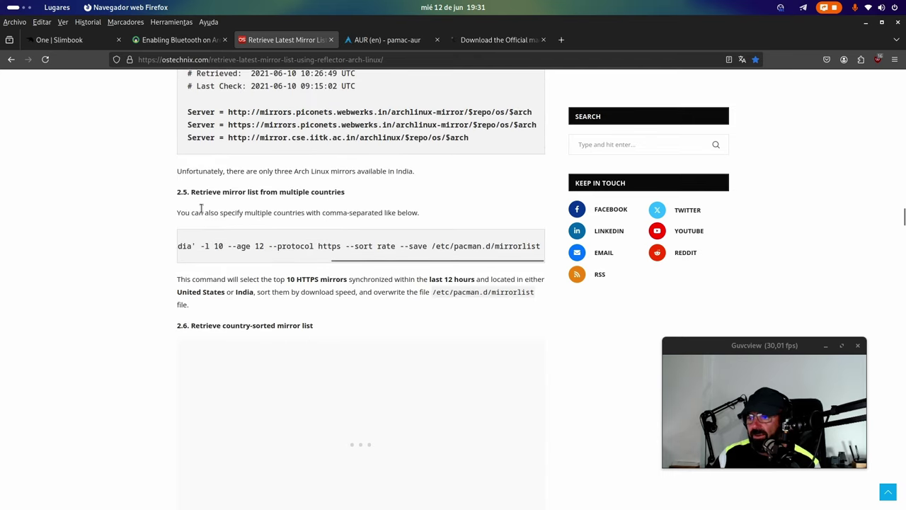
left_click_drag(364, 266, 211, 265)
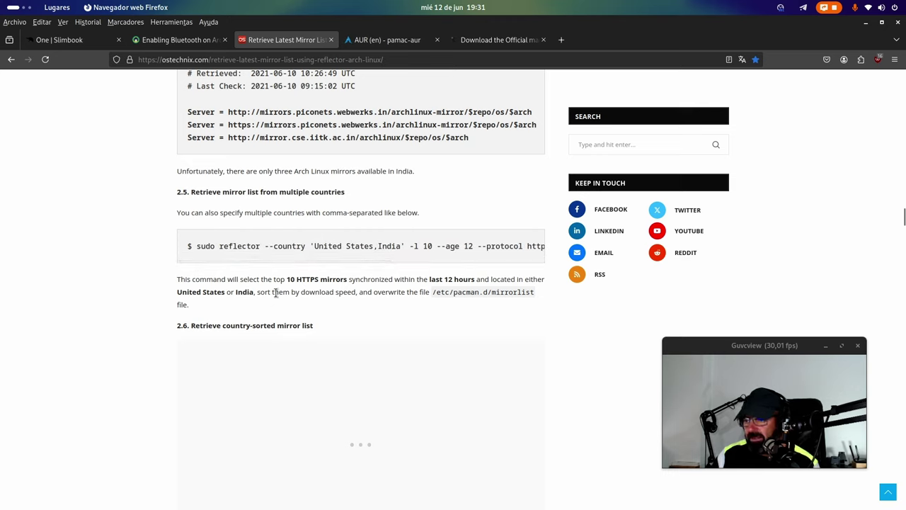
left_click_drag(347, 280, 283, 282)
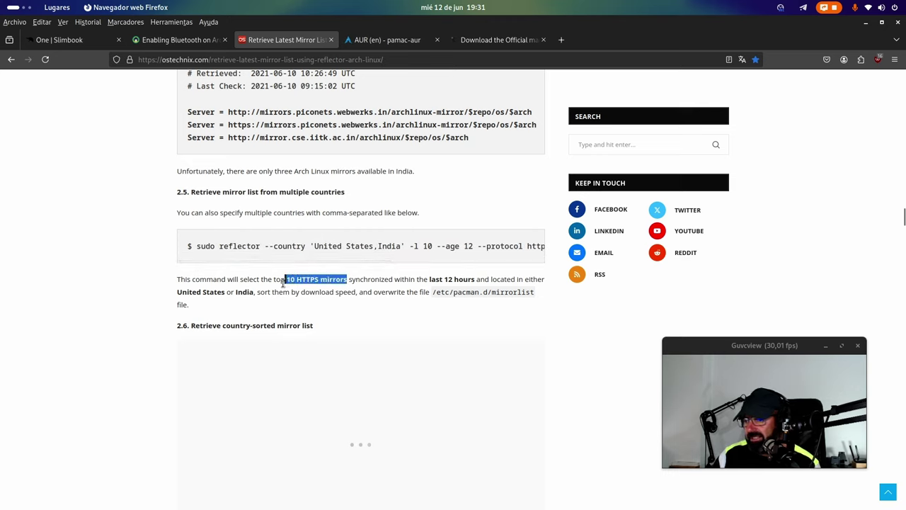
left_click(357, 292)
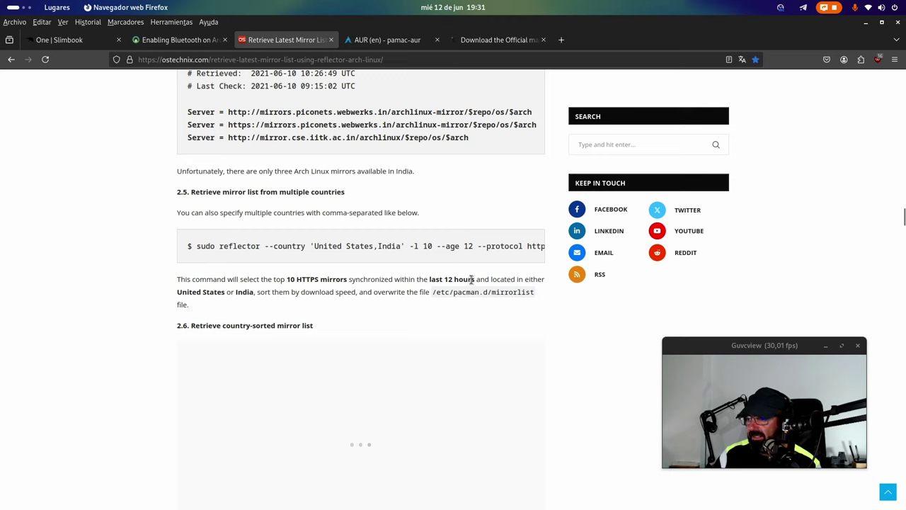
left_click_drag(472, 280, 407, 289)
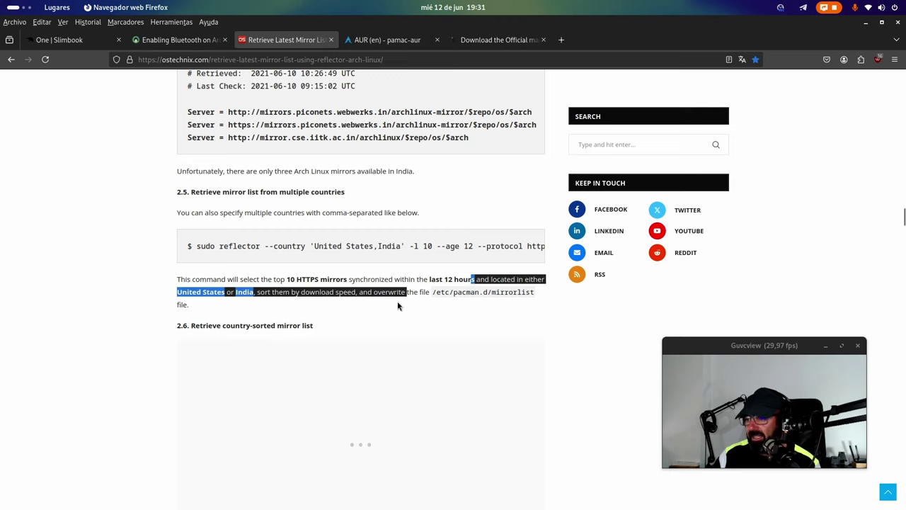
left_click(398, 306)
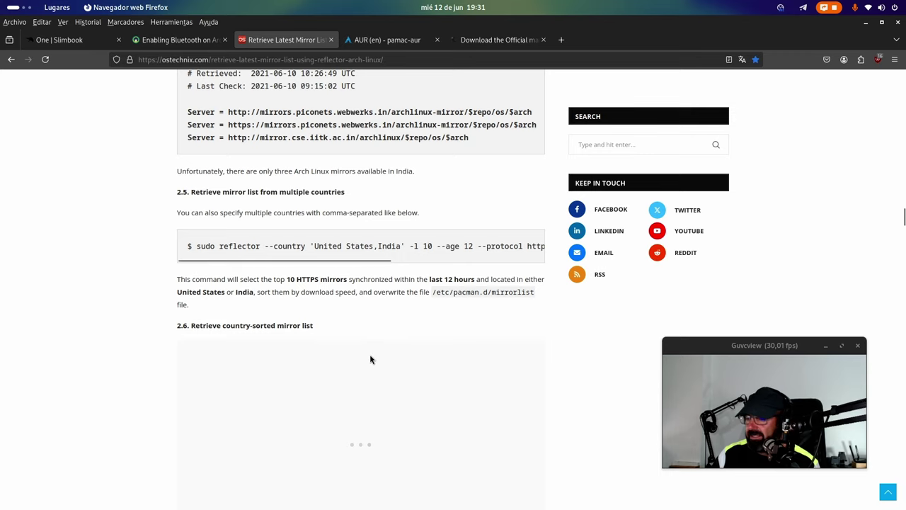
scroll(371, 360, "up", 3)
scroll(368, 359, "down", 4)
scroll(364, 357, "up", 1)
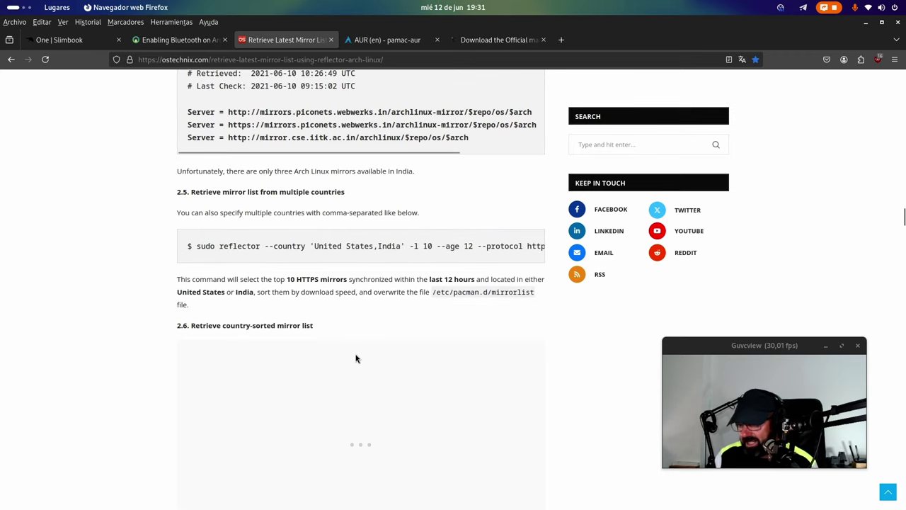
scroll(356, 359, "up", 2)
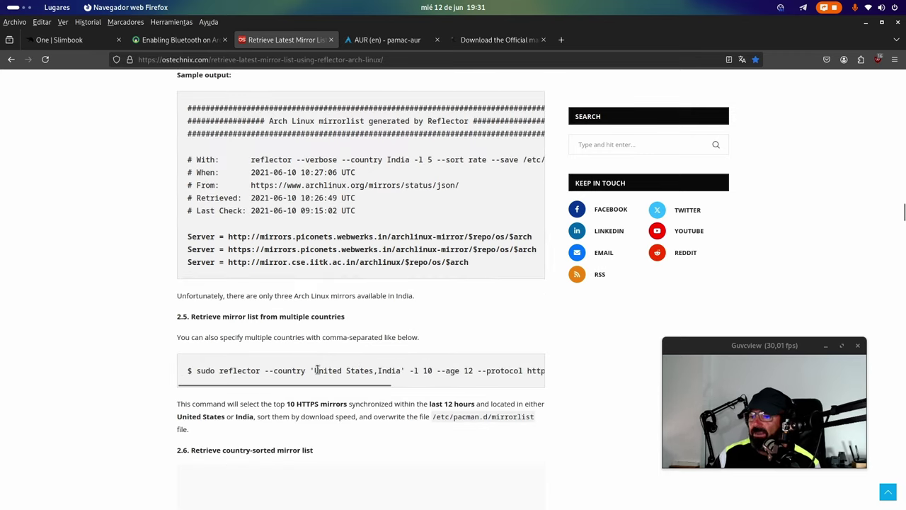
Skim the article's country-sorted and fastest-mirror sections, return to its beginning, and minimise the browser to reveal the notes
scroll(317, 369, "down", 10)
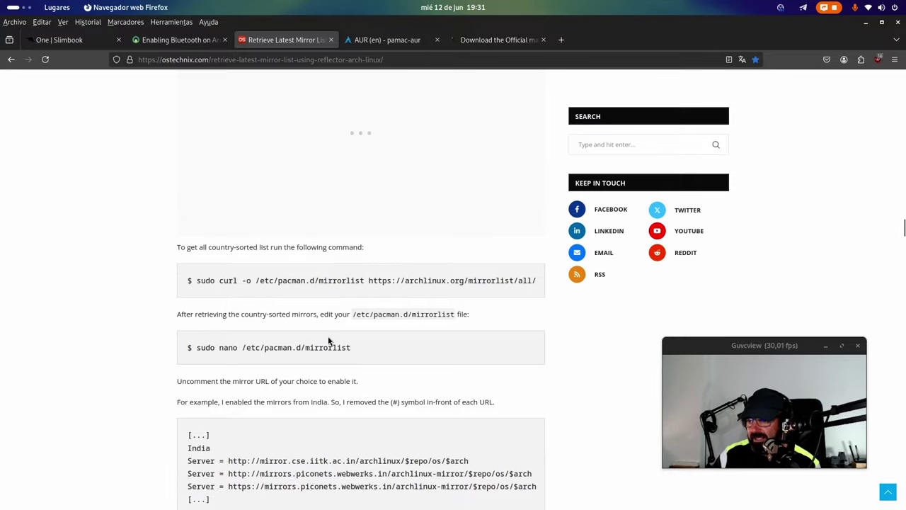
scroll(328, 341, "down", 9)
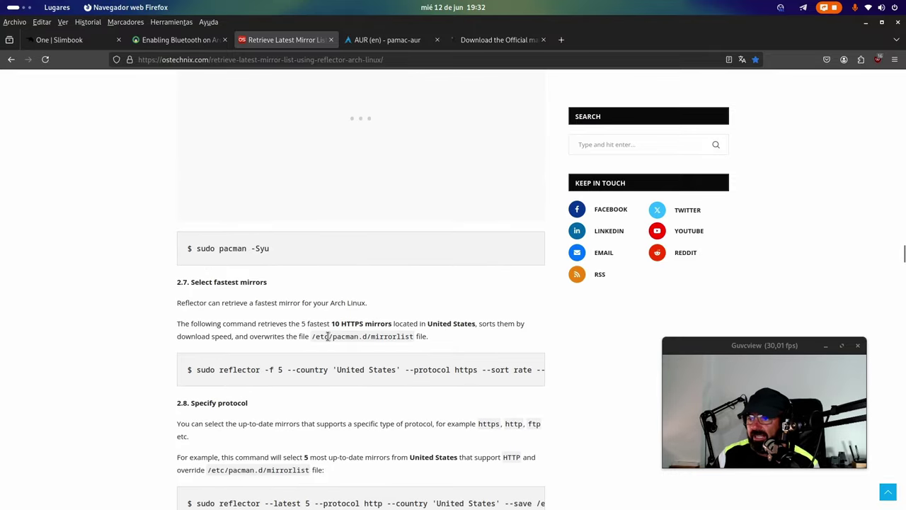
scroll(327, 340, "up", 15)
scroll(315, 344, "down", 5)
scroll(313, 342, "up", 20)
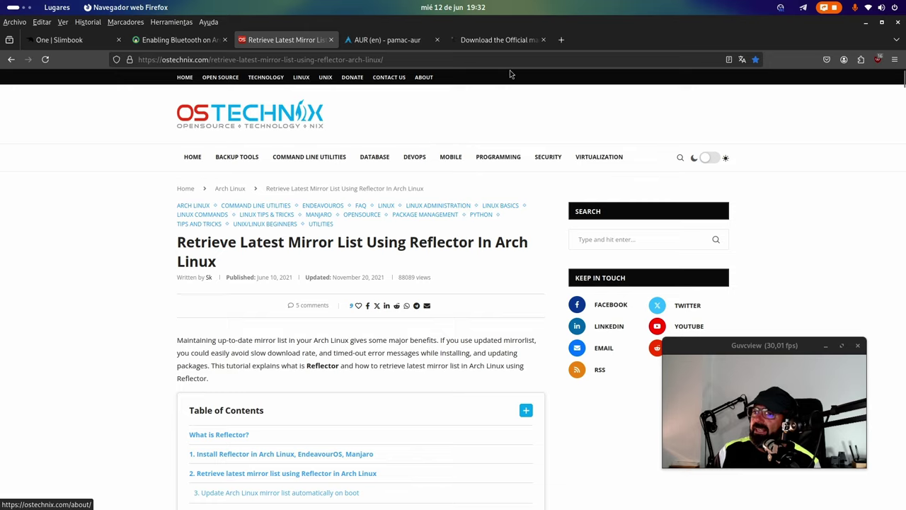
left_click(866, 24)
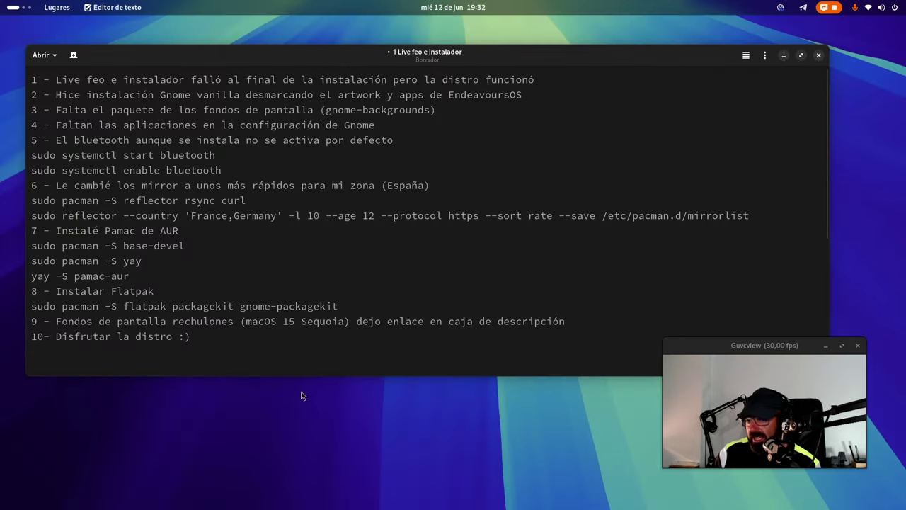
Open the file manager over the notes and browse to the root of the EndeavourOS system disk
key("super")
left_click(292, 488)
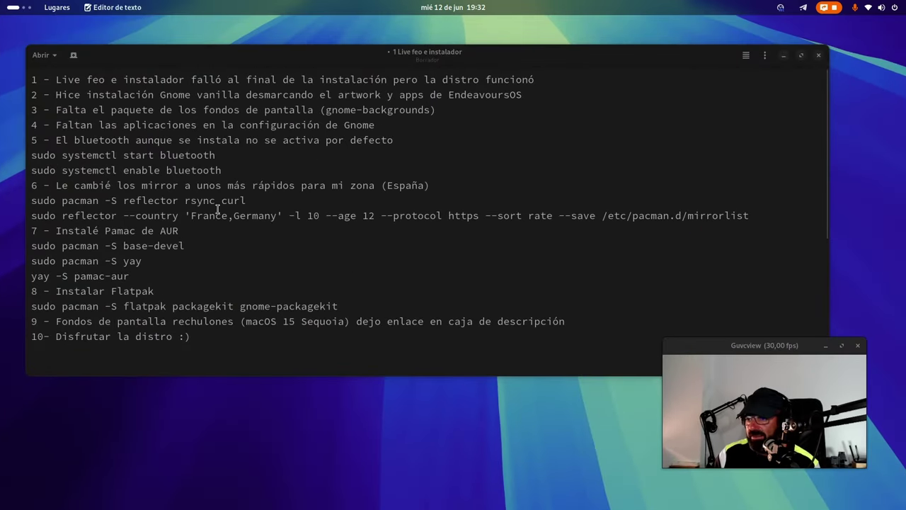
left_click_drag(235, 29, 324, 92)
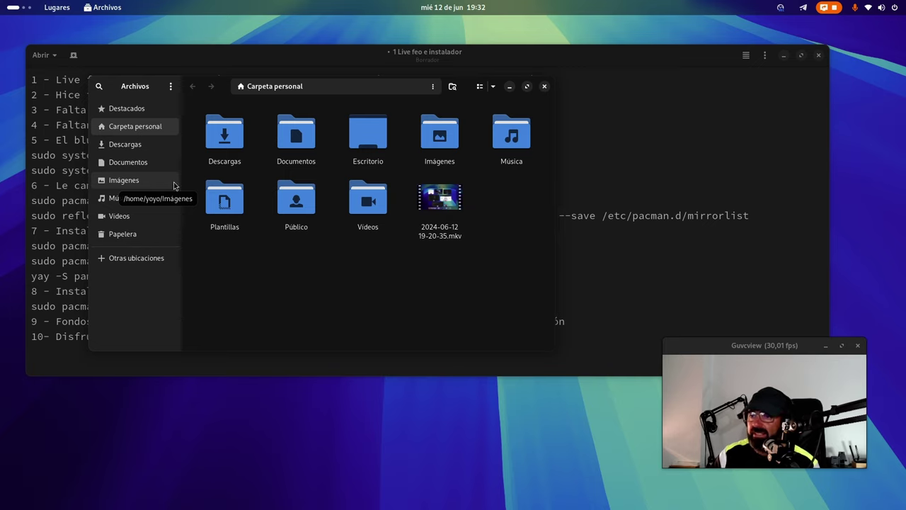
left_click(166, 259)
left_click(252, 127)
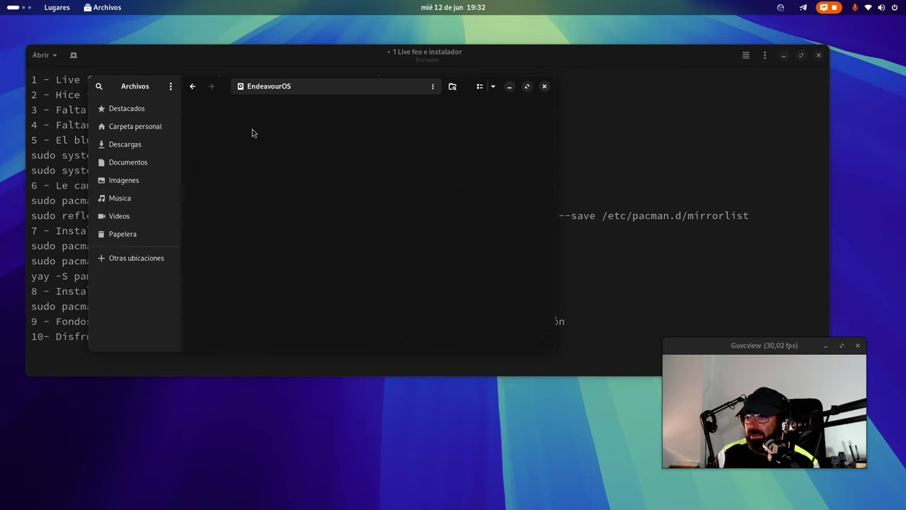
scroll(385, 233, "down", 1)
scroll(386, 234, "up", 1)
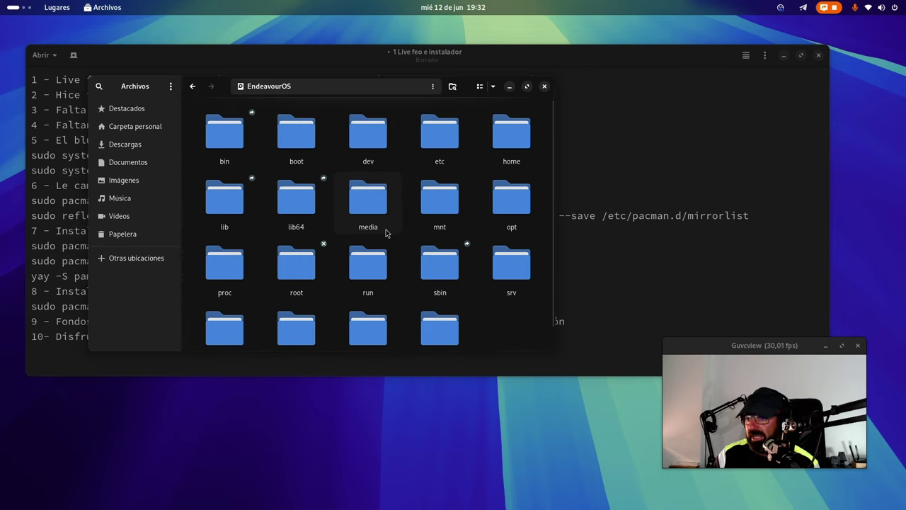
Open the etc folder, enlarge the file manager window, and enter the pacman.d folder
double_click(443, 139)
scroll(362, 259, "down", 6)
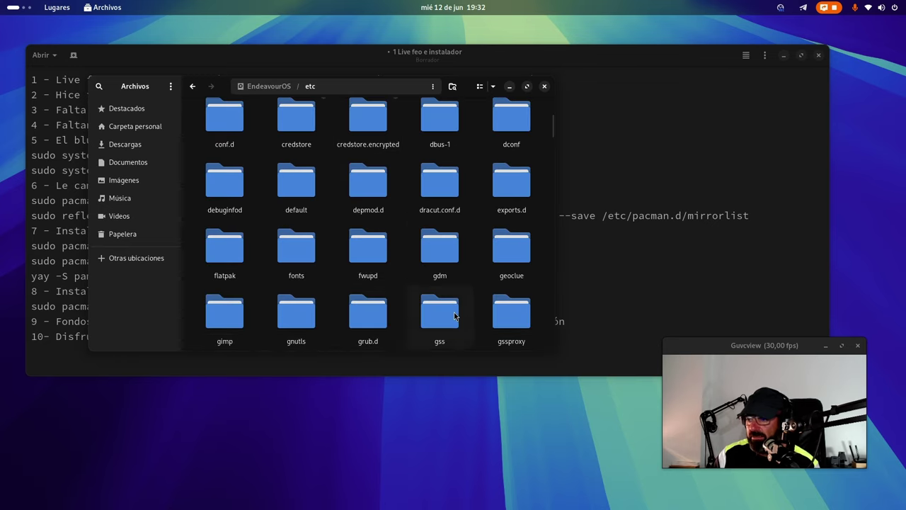
left_click_drag(553, 351, 601, 440)
scroll(428, 339, "down", 15)
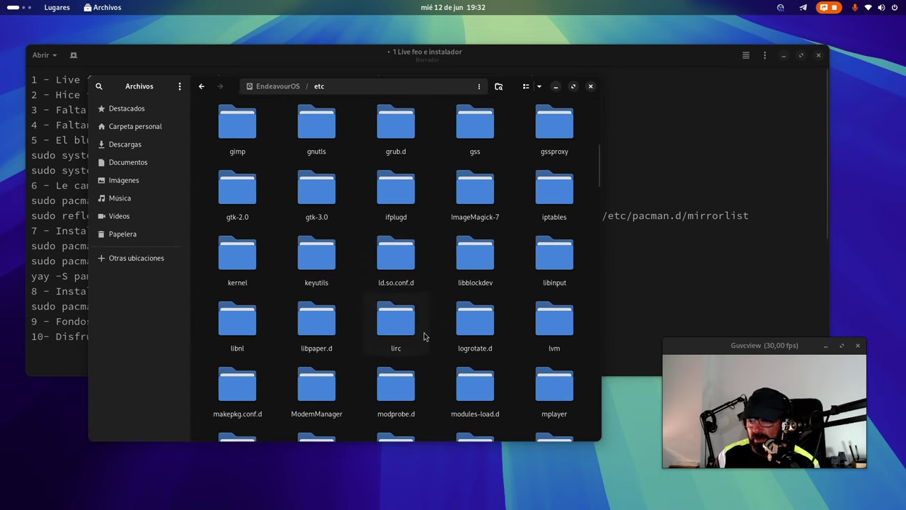
scroll(425, 336, "down", 5)
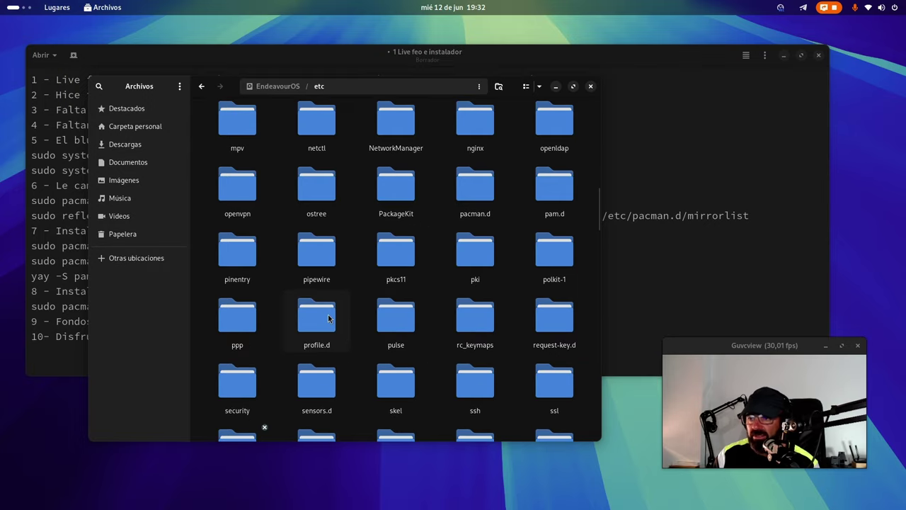
left_click(483, 202)
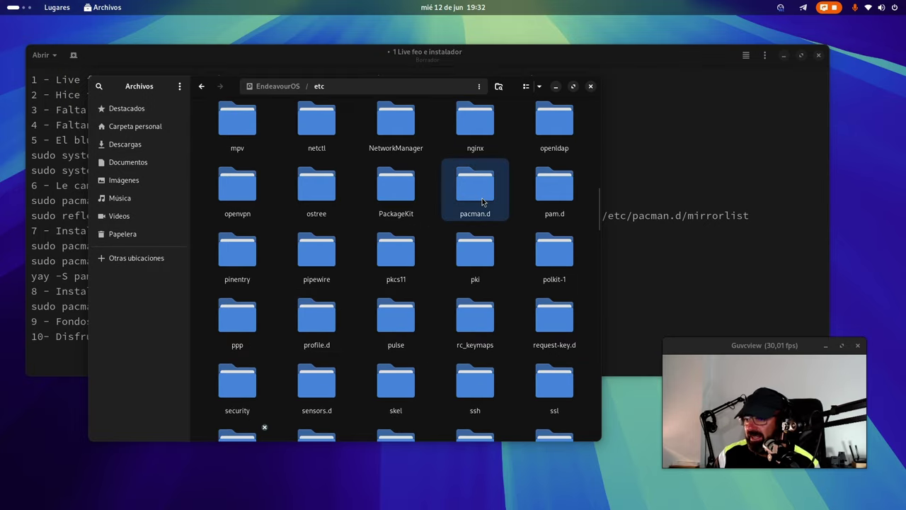
double_click(483, 201)
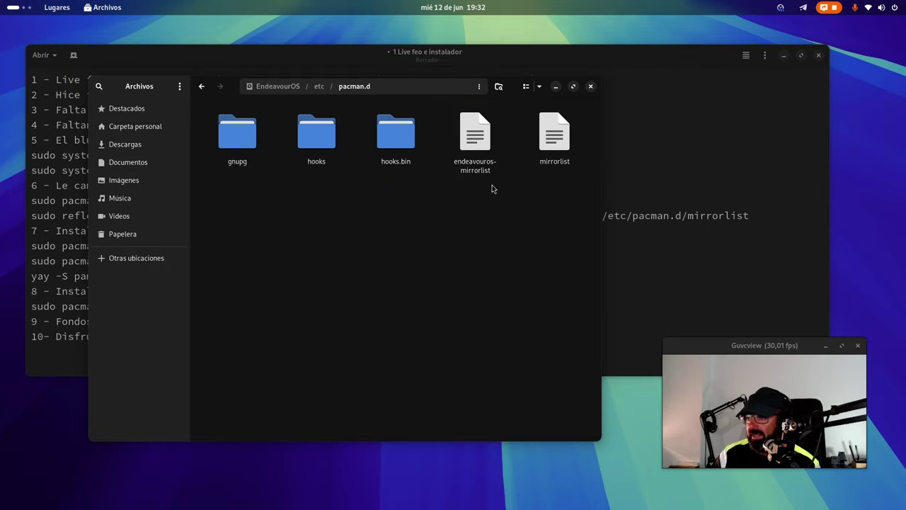
Open the mirrorlist file from pacman.d in Geany and bring the editor to the front
right_click(552, 138)
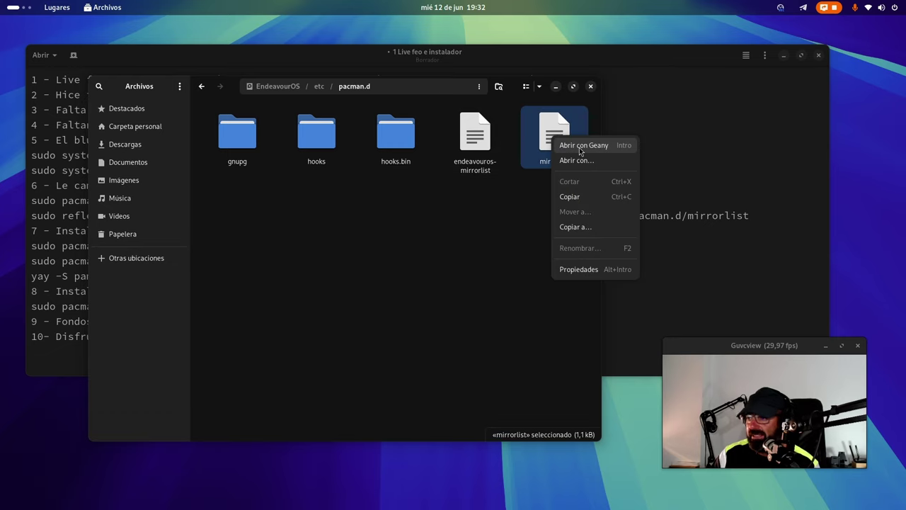
left_click(589, 146)
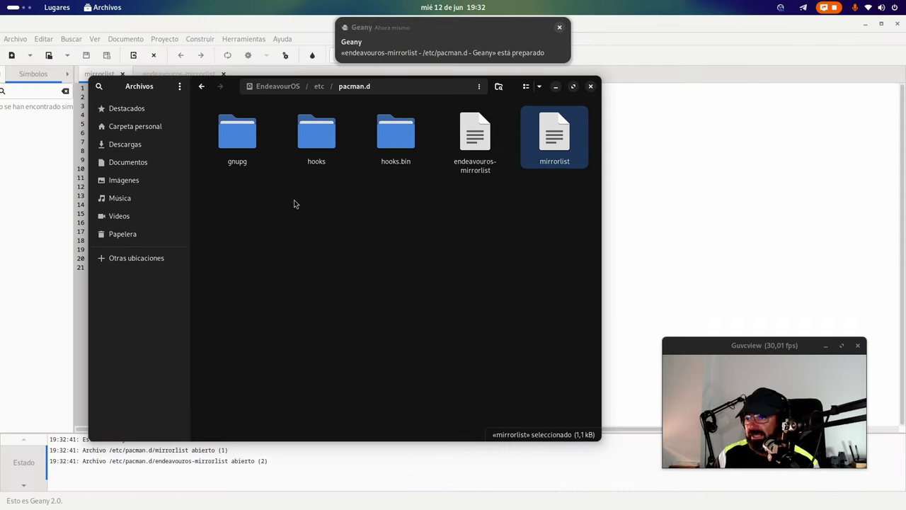
left_click(652, 107)
Examine the mirrorlist file's server entries and the reflector command in its header, then close Geany
left_click_drag(318, 263, 90, 186)
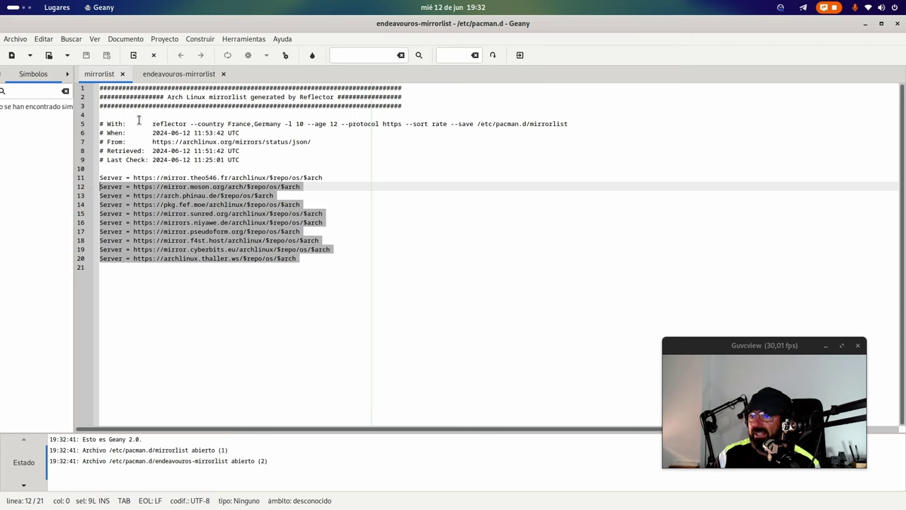
left_click_drag(576, 124, 141, 123)
left_click_drag(158, 294, 94, 178)
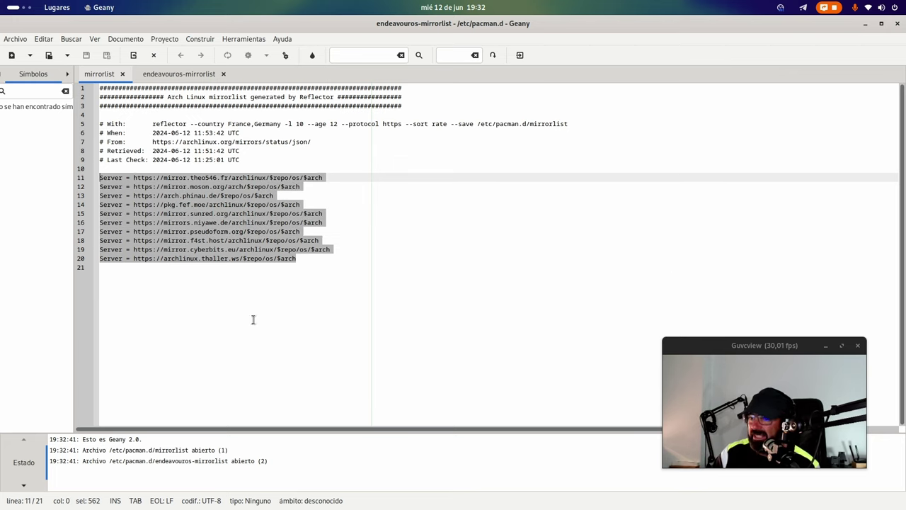
left_click(539, 283)
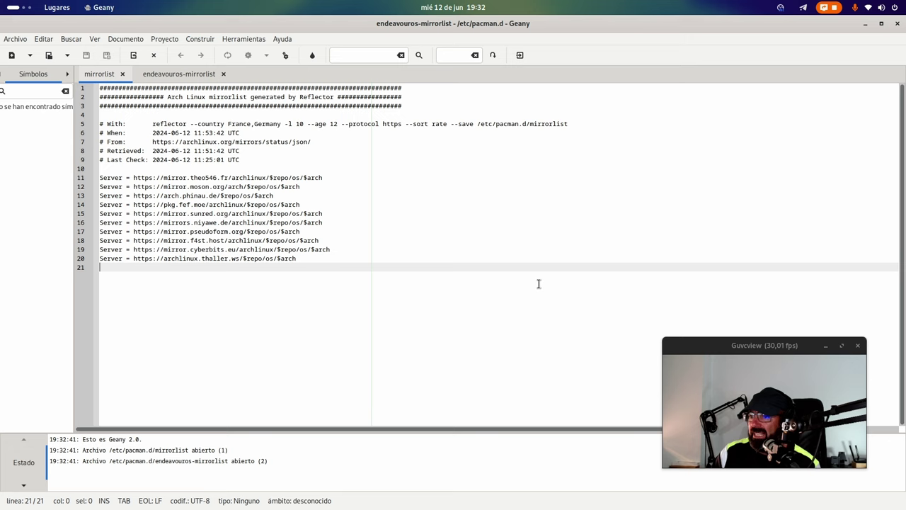
left_click(897, 23)
Open the endeavouros-mirrorlist file from pacman.d in Geany and bring the editor to the front
left_click(466, 157)
right_click(466, 140)
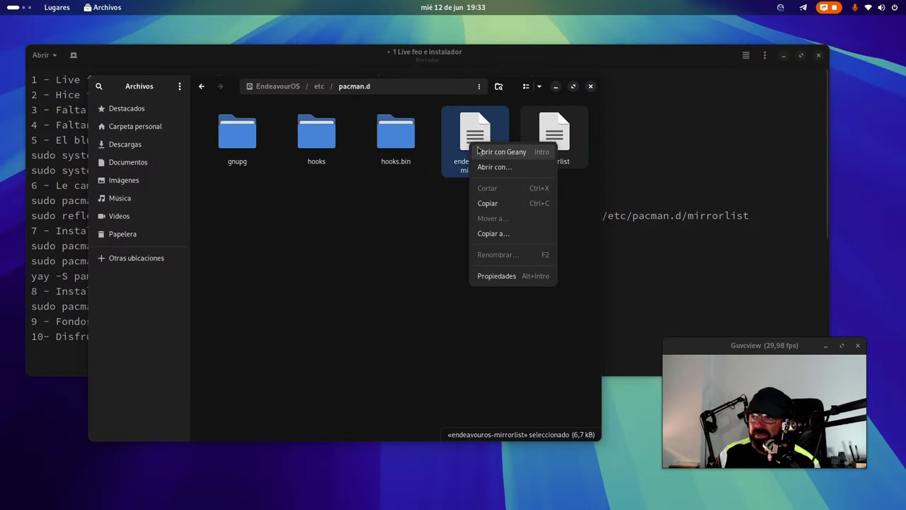
left_click(337, 172)
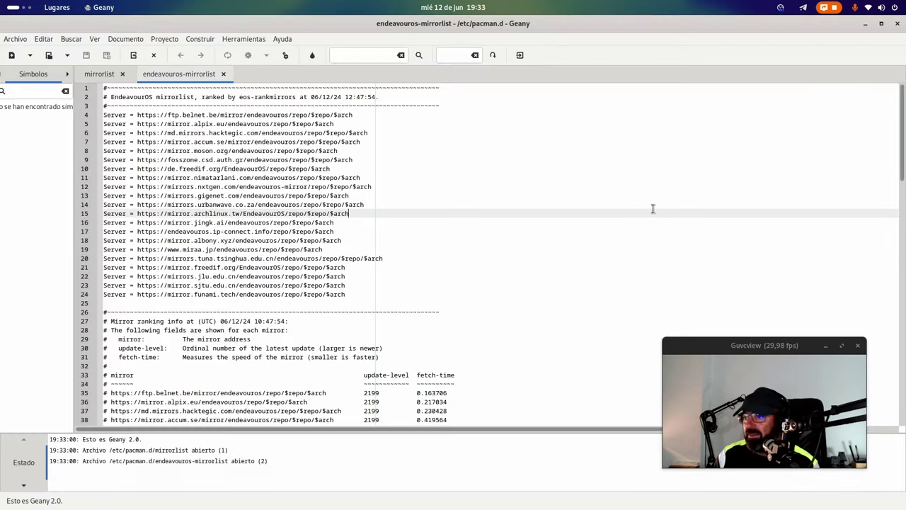
Review the endeavouros-mirrorlist file, including its ranked server entries, mirror ranking info and country-grouped mirrors
left_click_drag(350, 295, 75, 106)
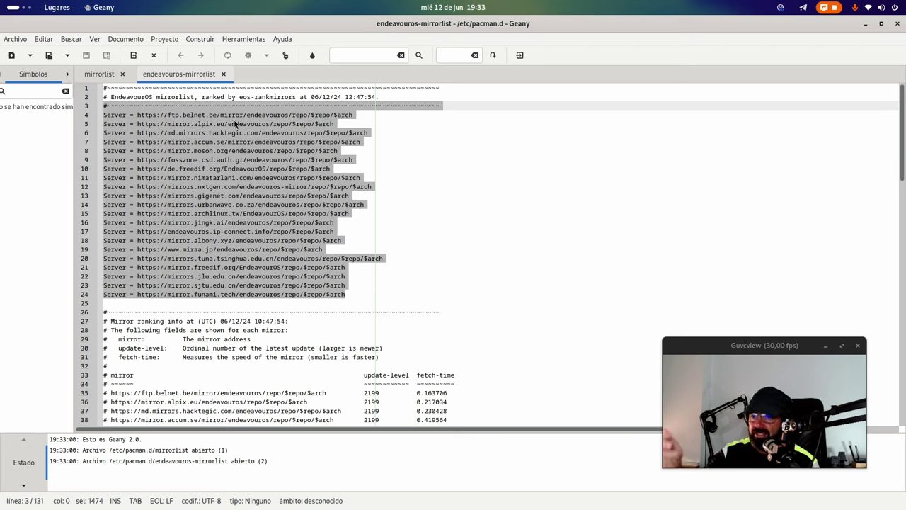
scroll(299, 262, "down", 20)
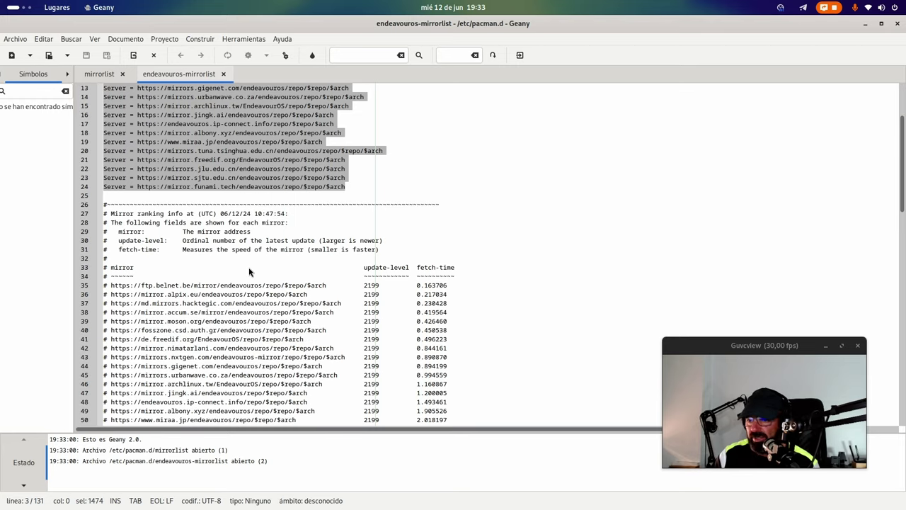
scroll(238, 301, "down", 2)
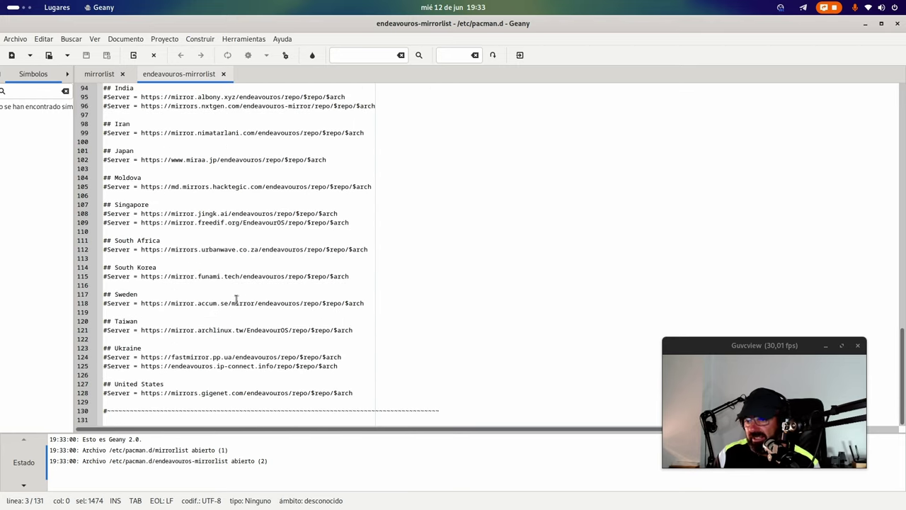
scroll(236, 300, "up", 20)
scroll(341, 264, "down", 5)
scroll(340, 264, "up", 5)
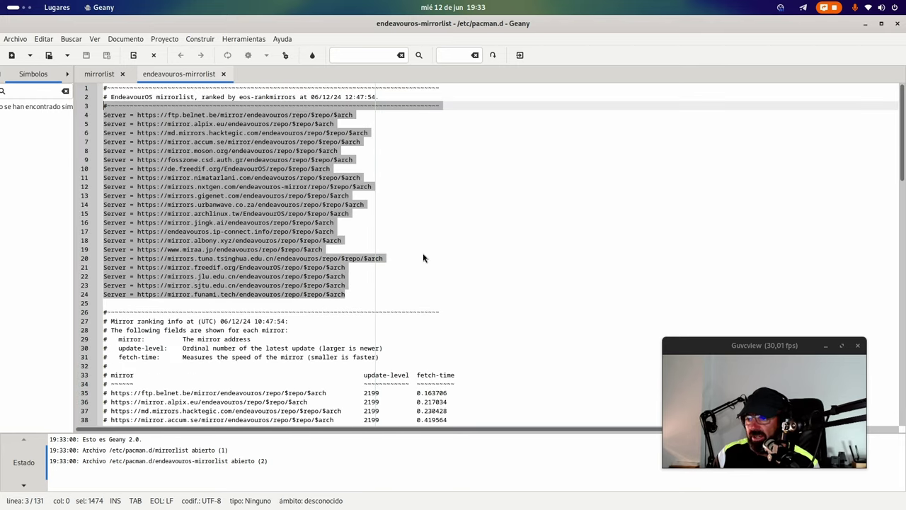
left_click_drag(356, 301, 62, 96)
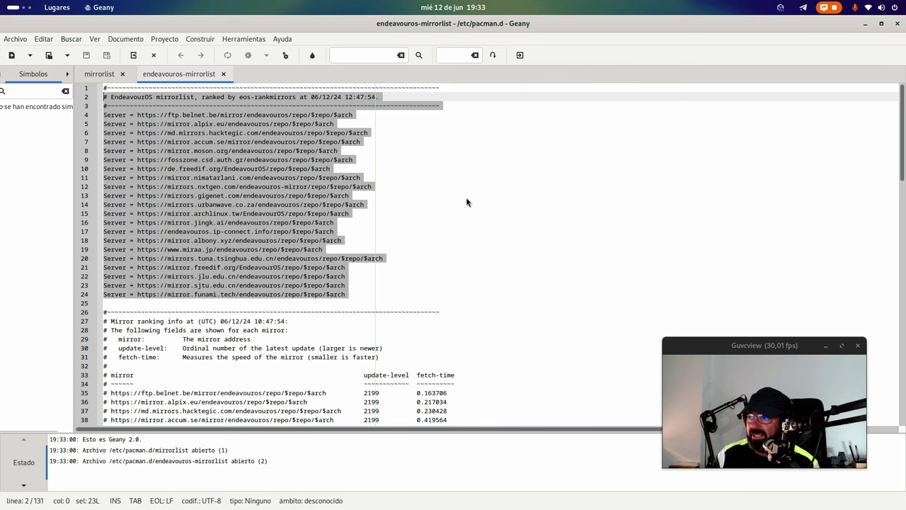
left_click(467, 199)
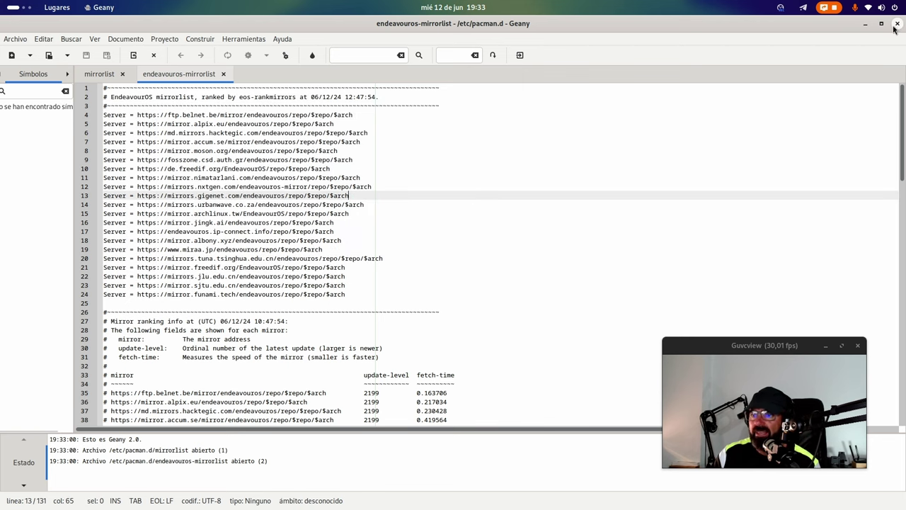
Close both mirrorlist files, Geany and the file manager window to return to the notes in the text editor
left_click(225, 73)
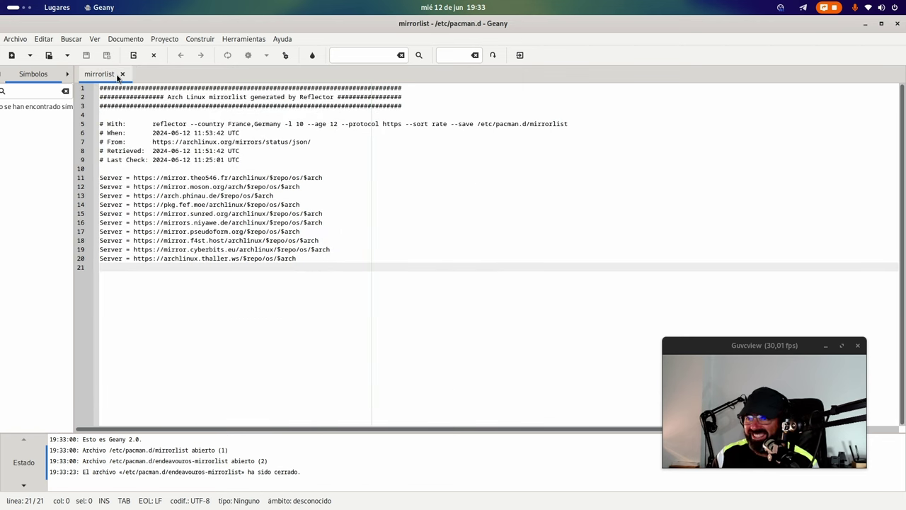
left_click(122, 75)
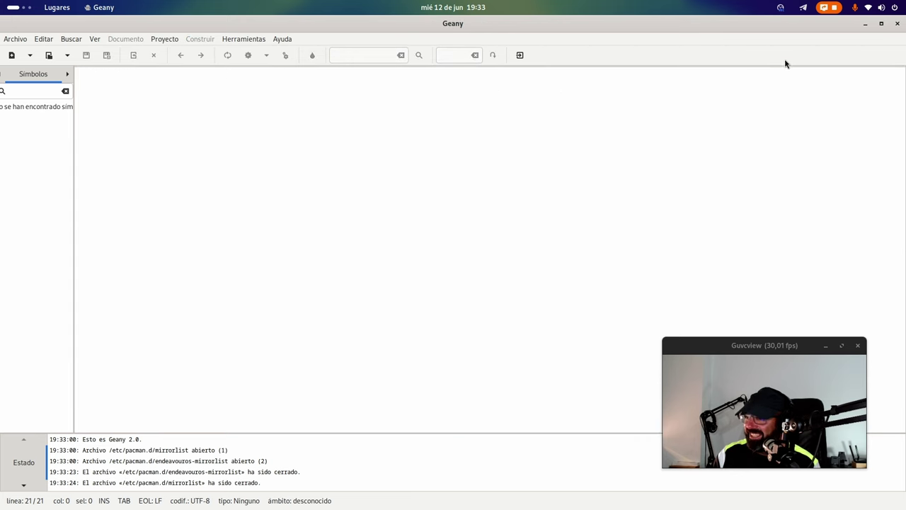
left_click(897, 25)
left_click(591, 86)
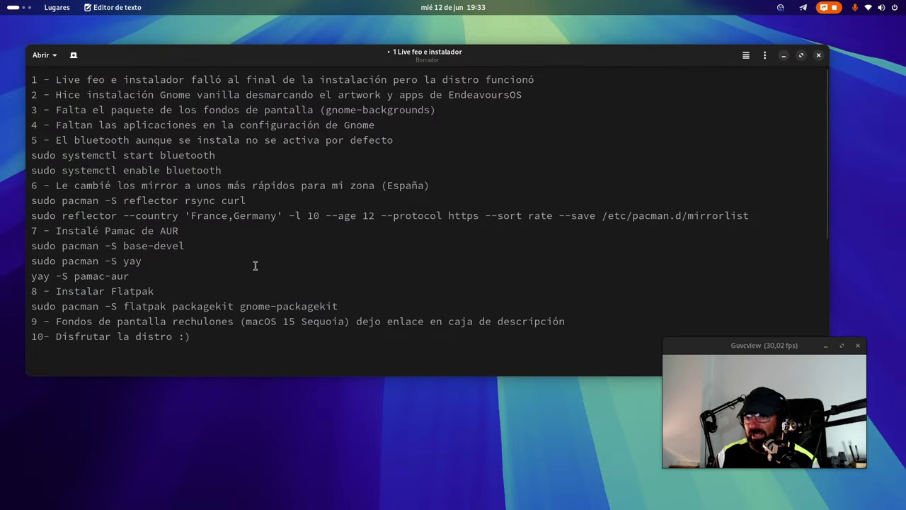
Highlight note 7, "Instalé Pamac de AUR", and switch to the Pamac software manager (Añadir/Quitar software)
left_click_drag(182, 231, 28, 231)
left_click(172, 255)
key("super")
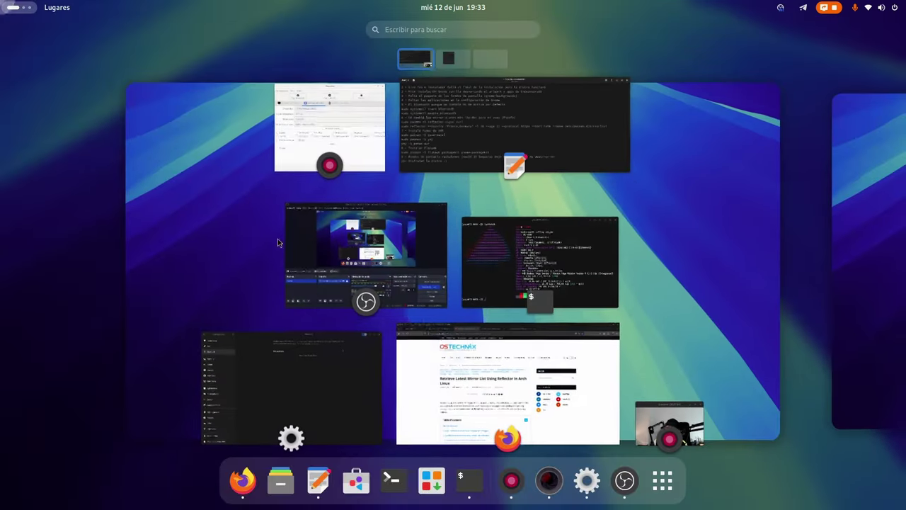
key("super")
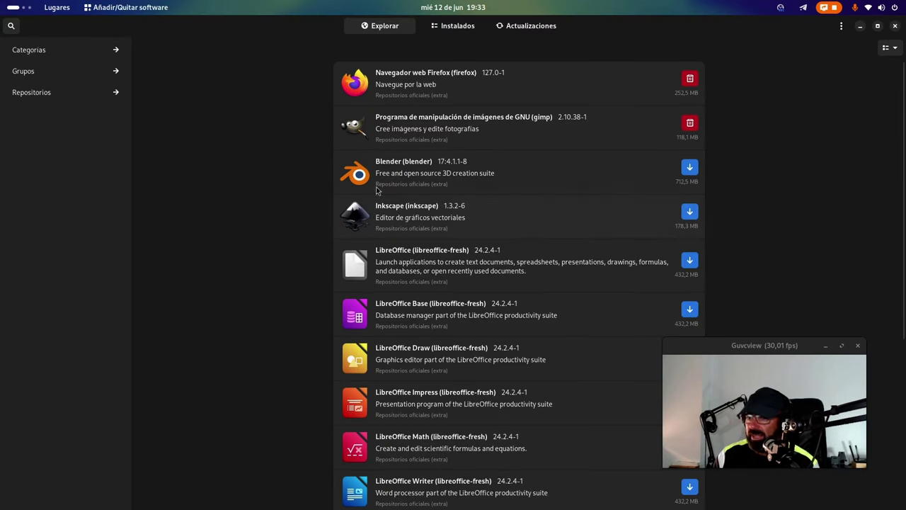
Search Pamac's package catalogue for "pipewire"
left_click(12, 27)
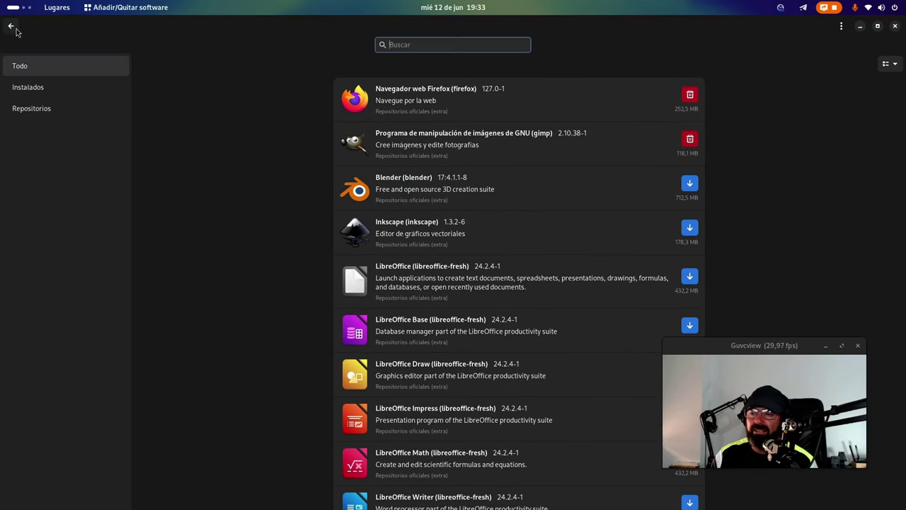
left_click(416, 44)
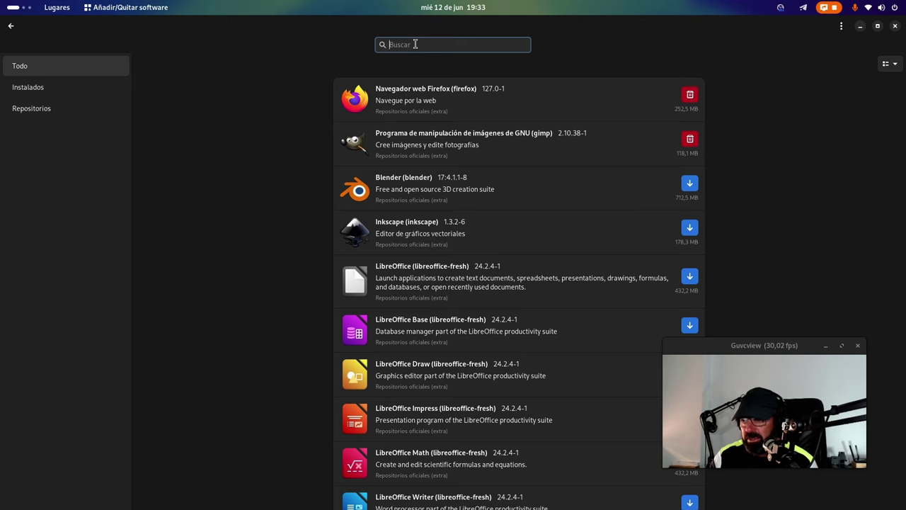
type("p")
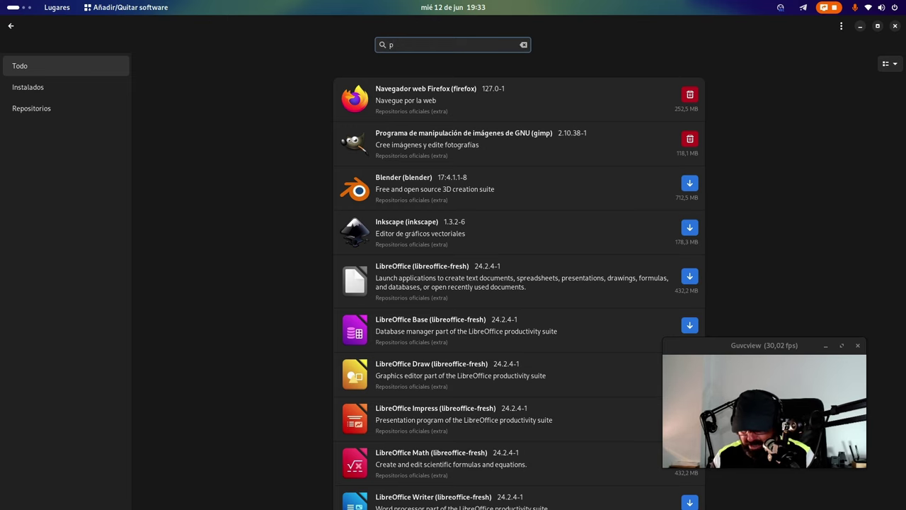
type("ipewire")
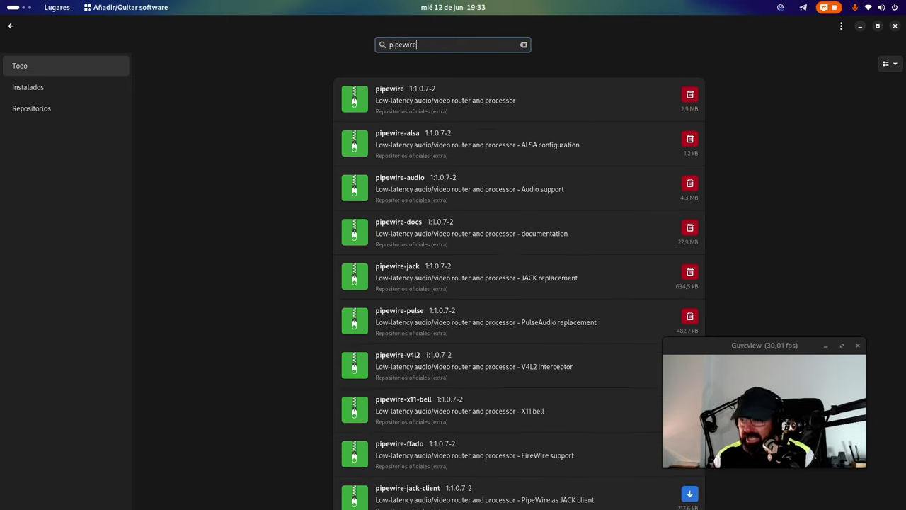
Examine the pipewire packages in the search results, including their installation status and source repositories
scroll(425, 283, "down", 8)
scroll(435, 294, "up", 8)
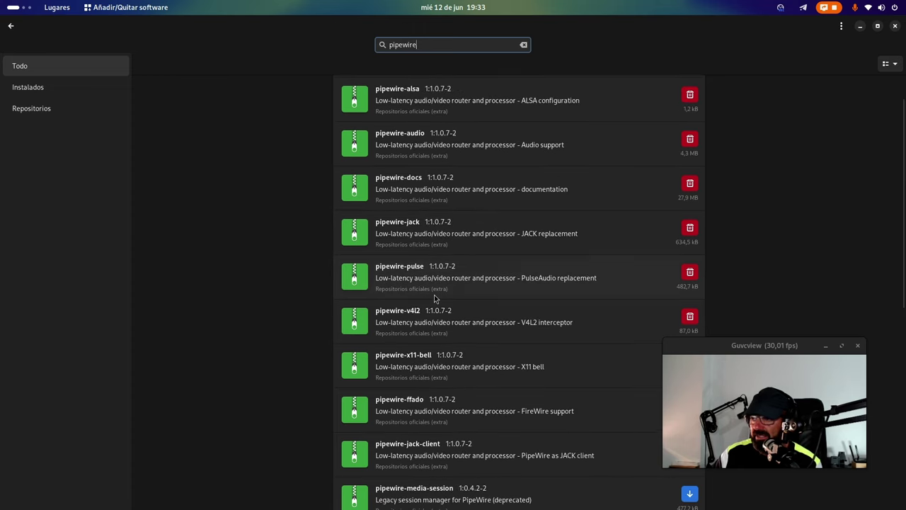
scroll(435, 293, "down", 10)
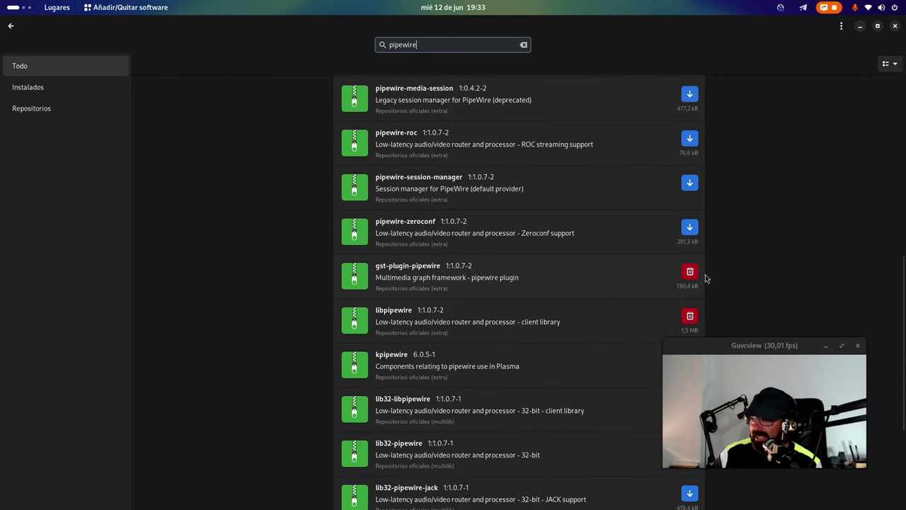
scroll(457, 313, "up", 5)
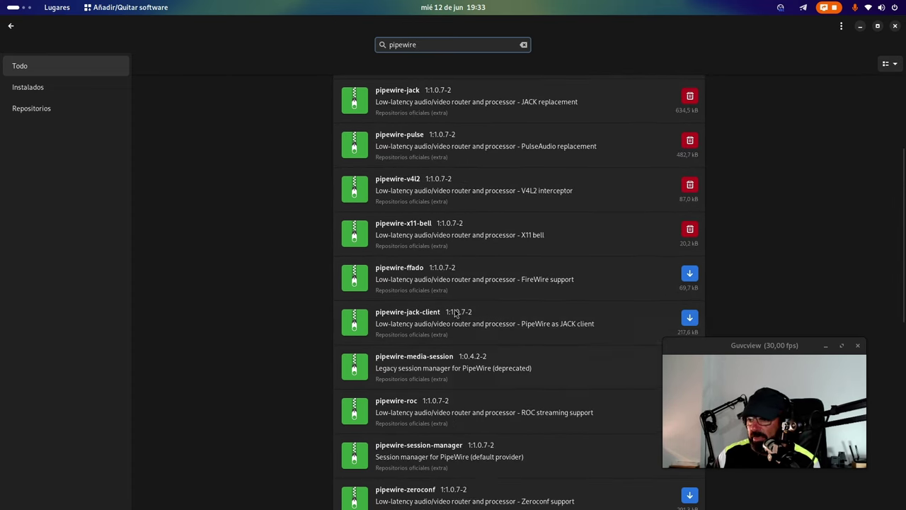
scroll(457, 313, "up", 4)
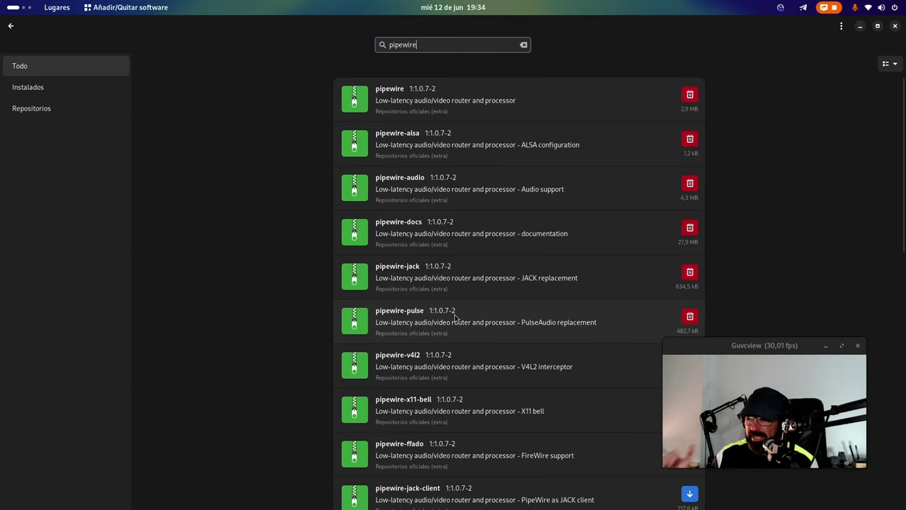
scroll(470, 315, "down", 6)
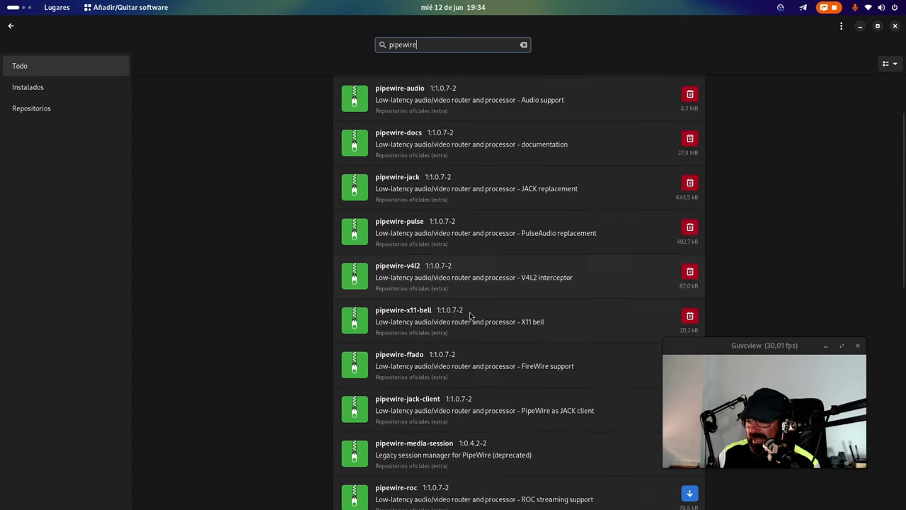
scroll(469, 316, "down", 4)
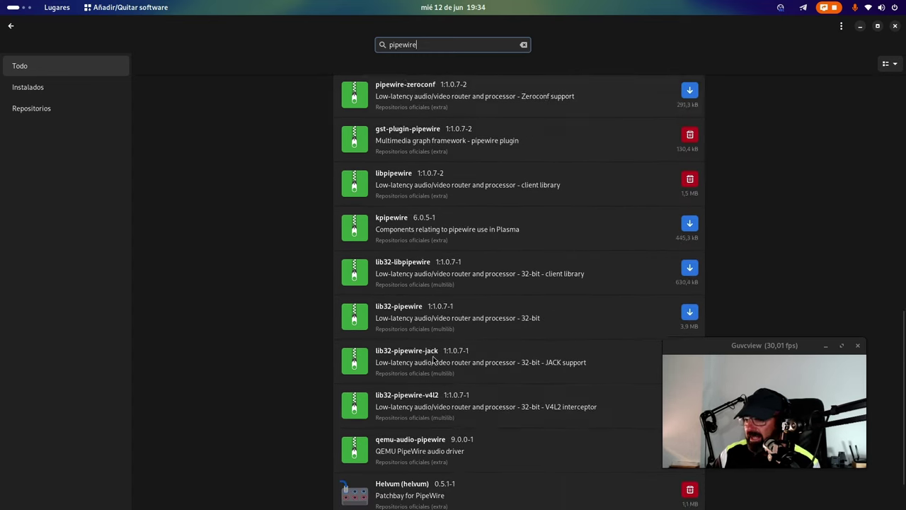
scroll(468, 283, "up", 10)
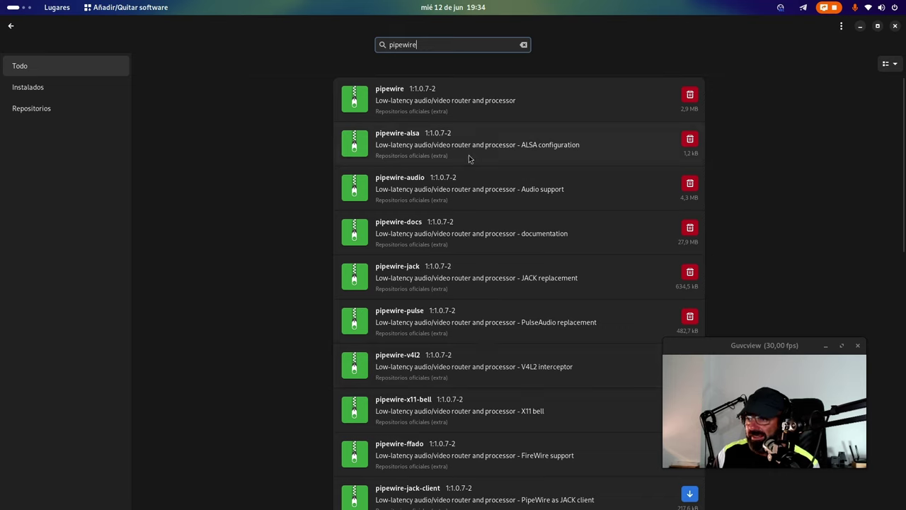
Look over Pamac's options menu without choosing anything, and close Pamac
left_click_drag(439, 45, 365, 46)
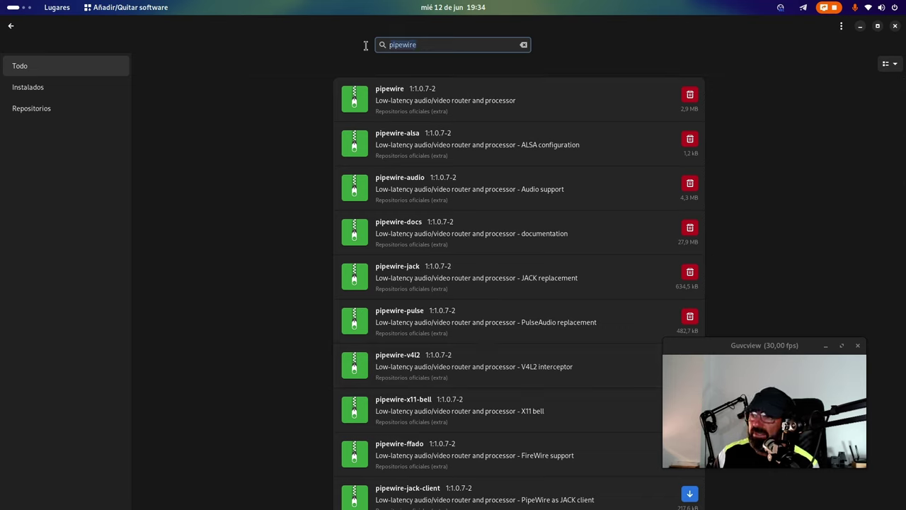
left_click(841, 26)
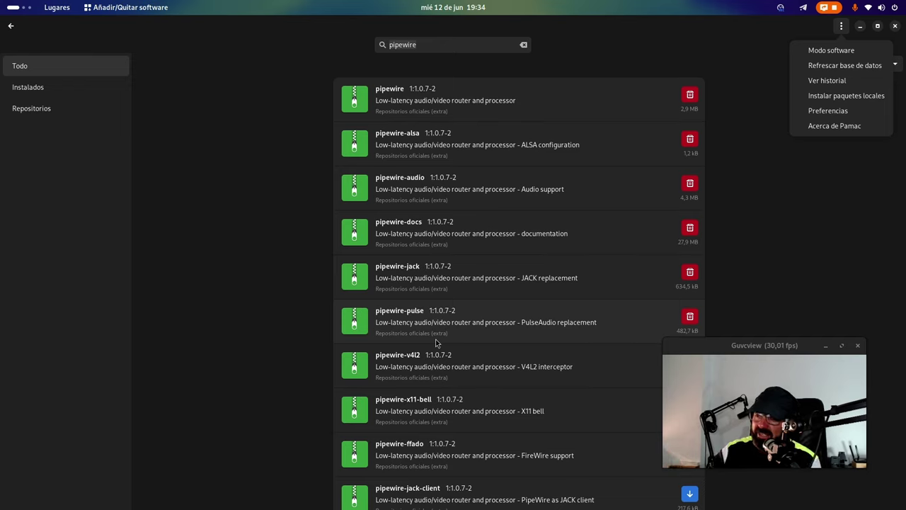
left_click(176, 255)
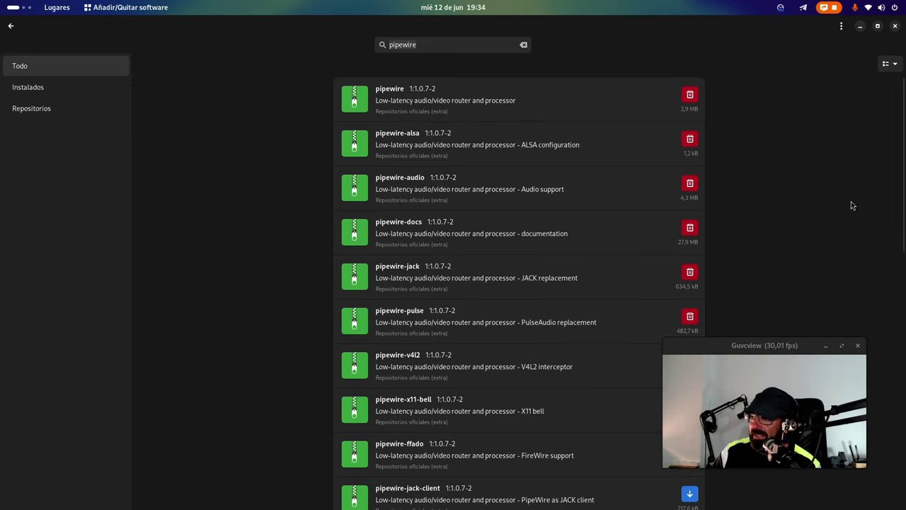
left_click(895, 29)
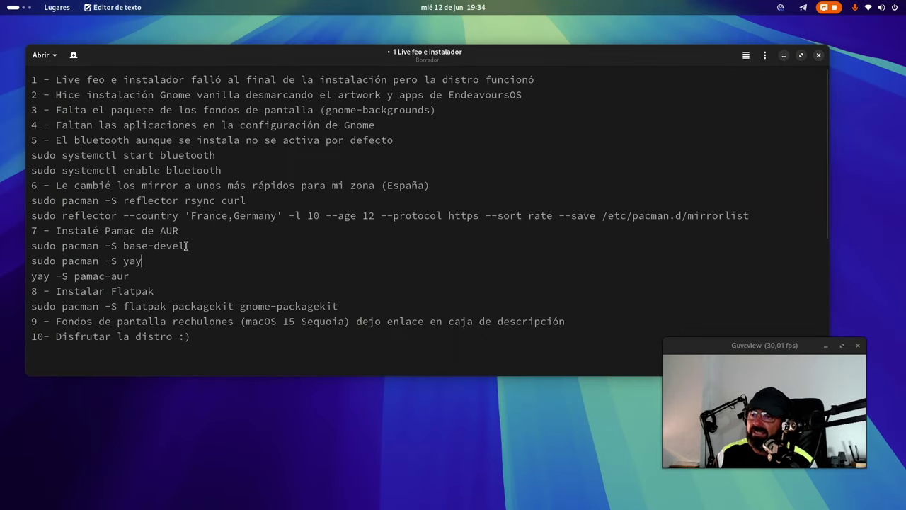
Highlight in turn the base-devel, yay and pamac-aur installation commands under note 7
left_click_drag(187, 245, 31, 246)
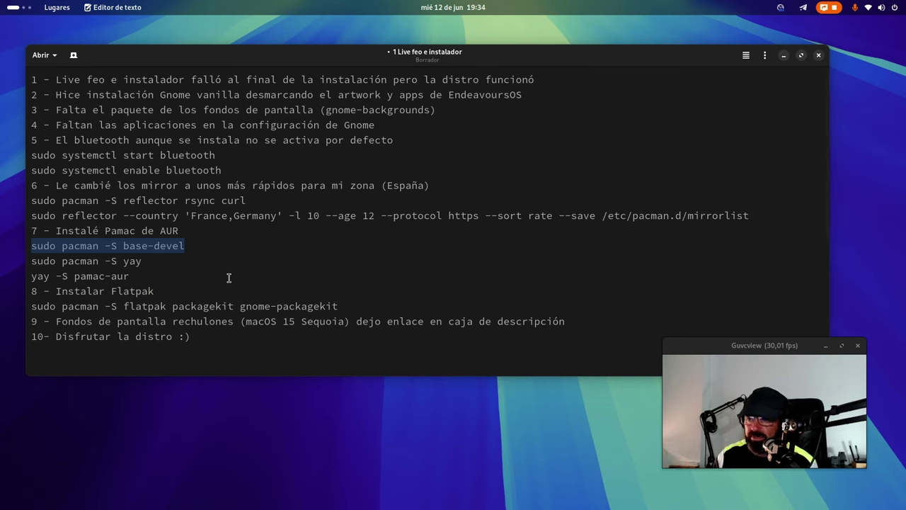
left_click(147, 275)
left_click_drag(145, 263, 30, 261)
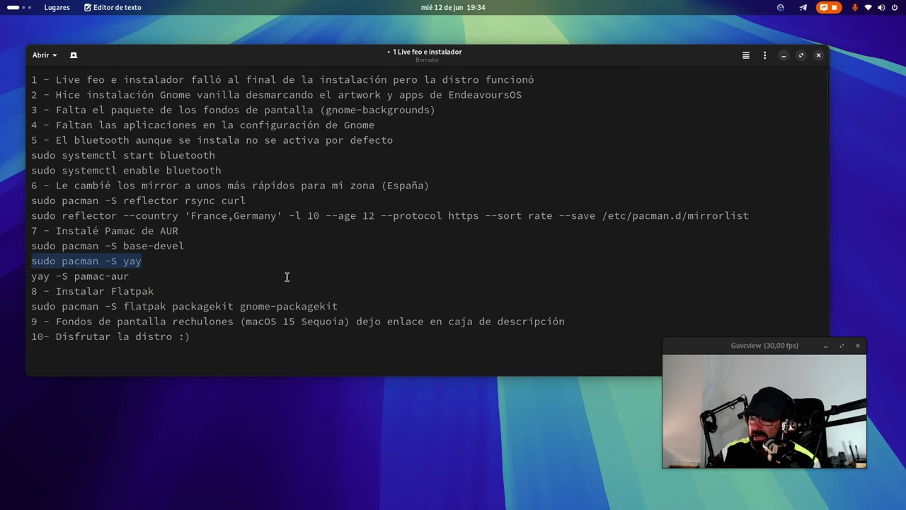
left_click(143, 274)
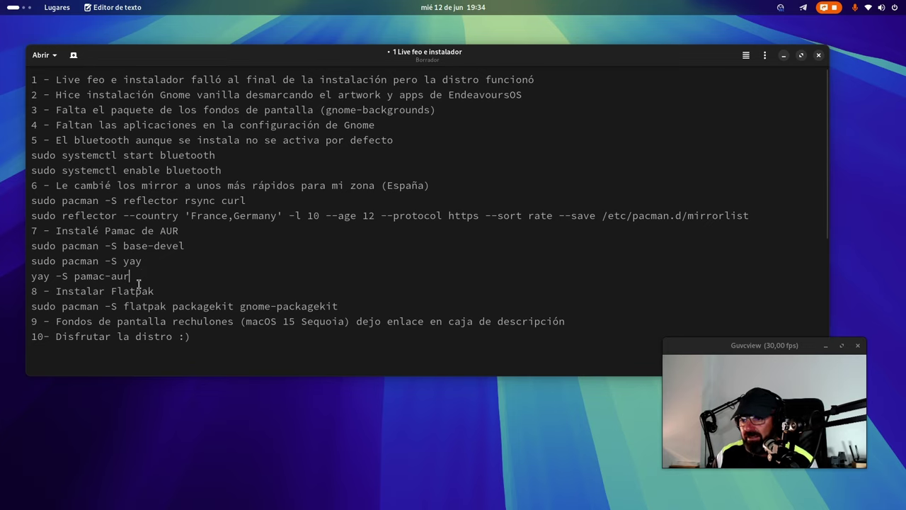
left_click_drag(130, 276, 32, 276)
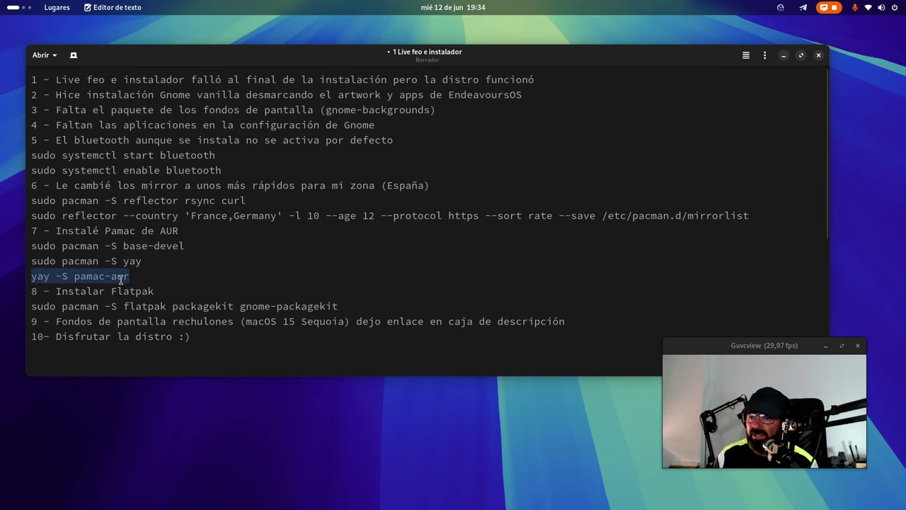
left_click(208, 263)
Switch to Firefox, view the AUR package page for pamac-aur, and minimize the browser
key("super")
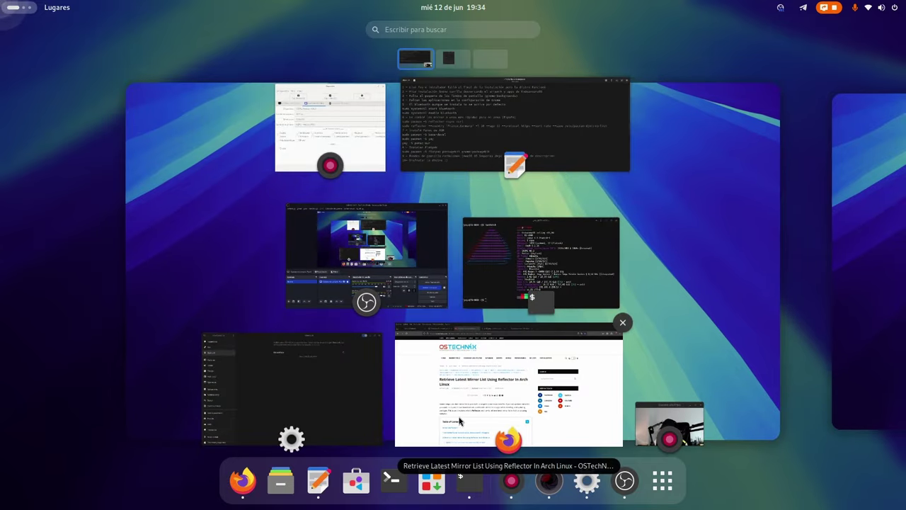
left_click(495, 397)
left_click(384, 40)
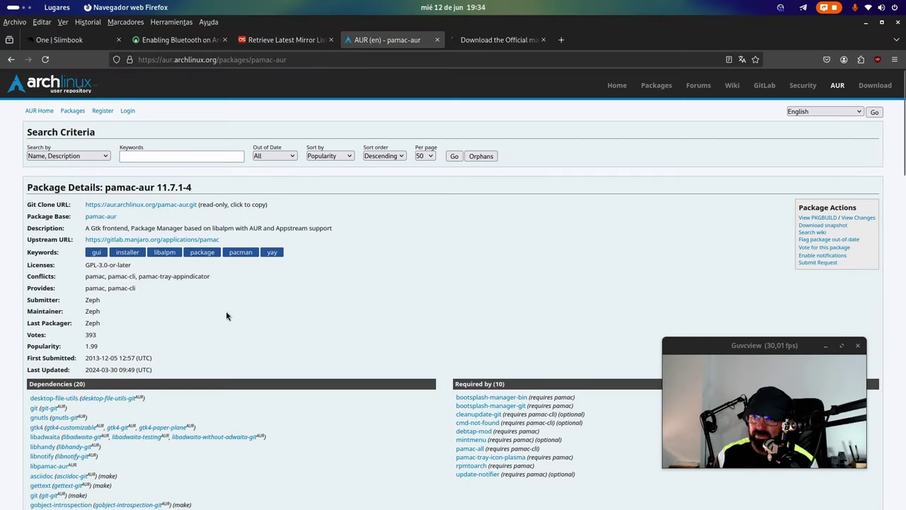
left_click(864, 23)
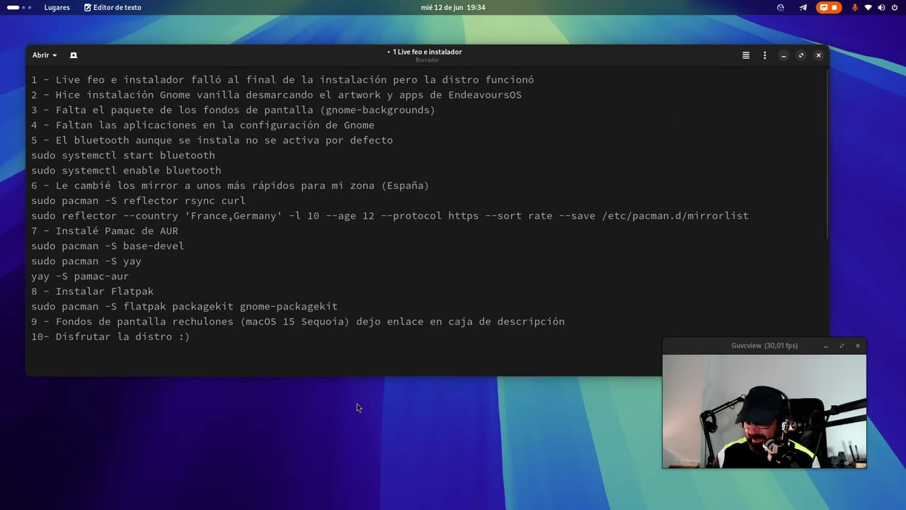
Highlight note 8, "Instalar Flatpak", in the text editor and switch to GNOME Software
left_click_drag(174, 293, 27, 291)
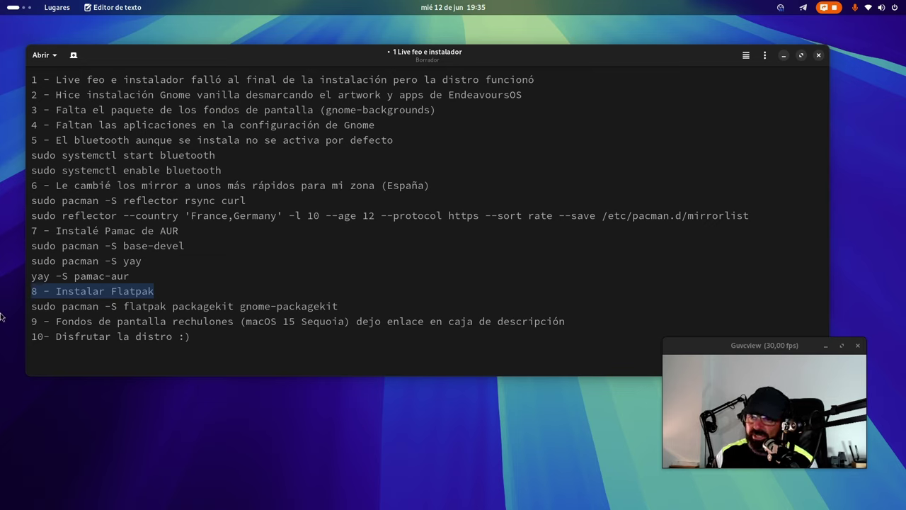
left_click(247, 262)
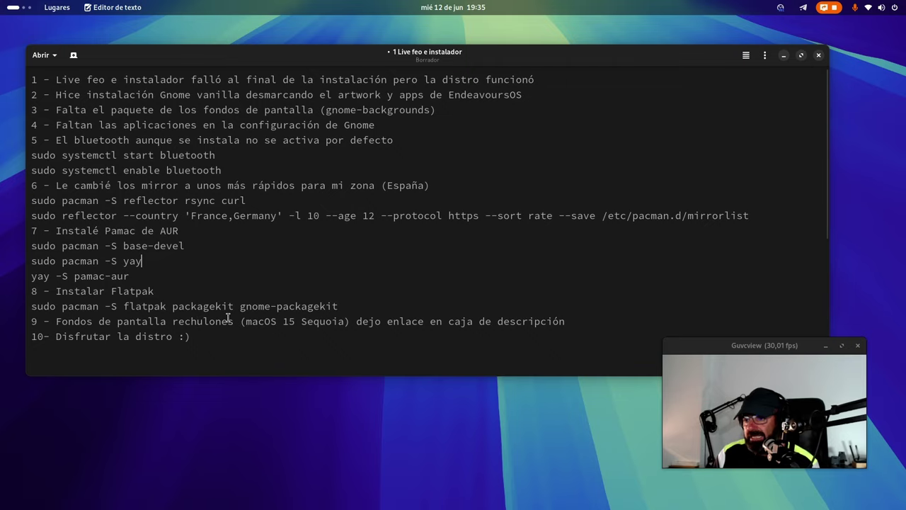
key("super")
left_click(279, 481)
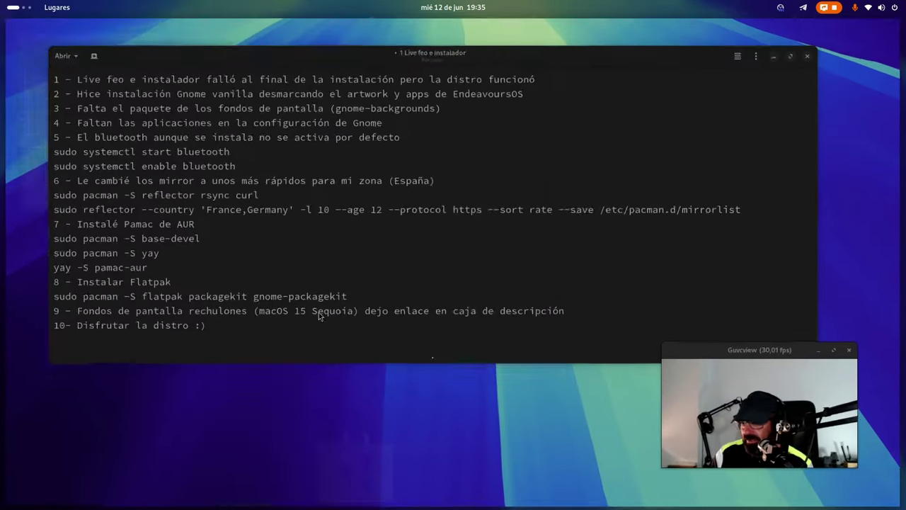
Search for "helvum", open the Helvum page, and display its available installation sources
left_click(11, 25)
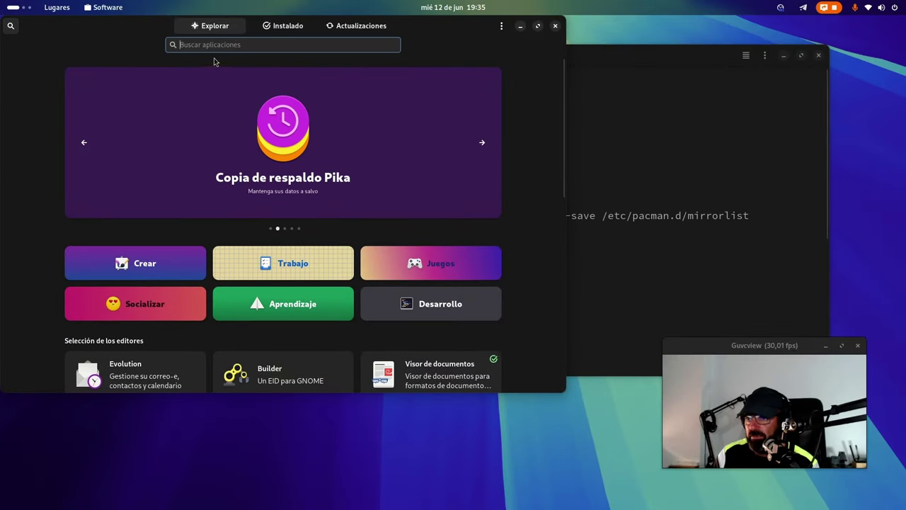
type("helvum")
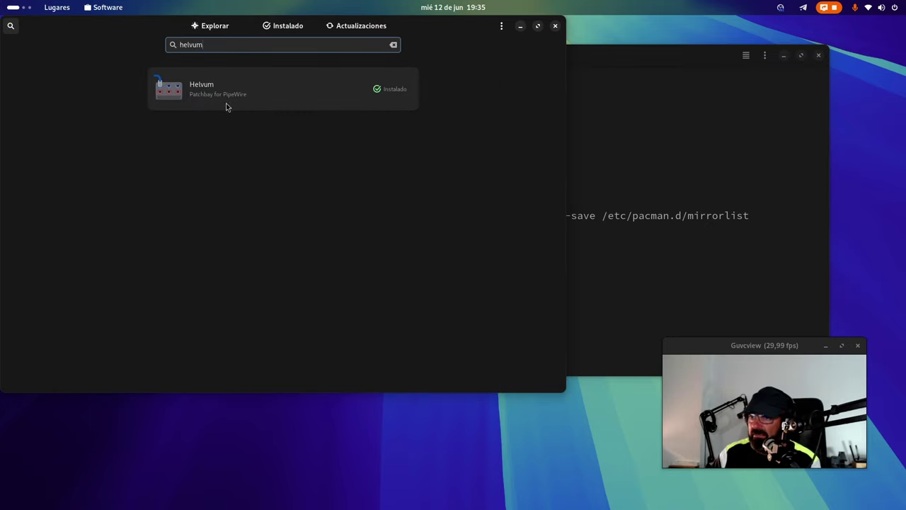
left_click(226, 103)
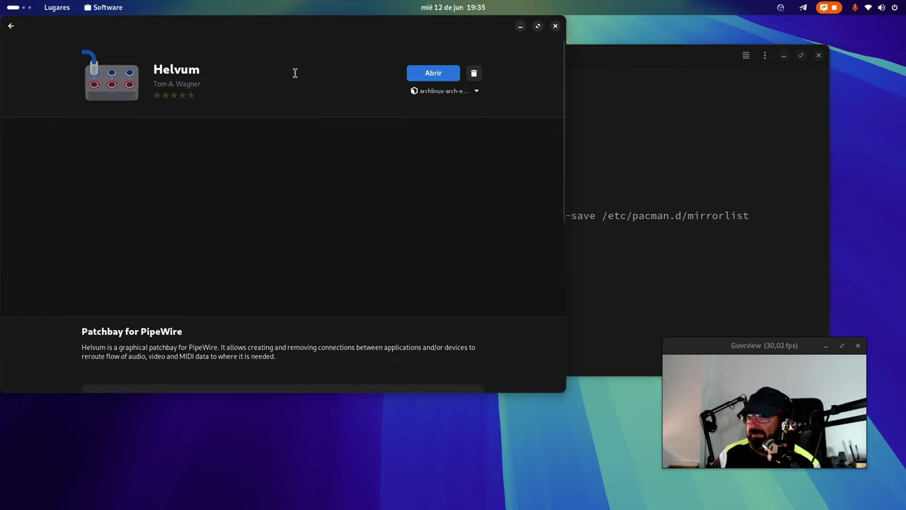
left_click_drag(225, 35, 367, 81)
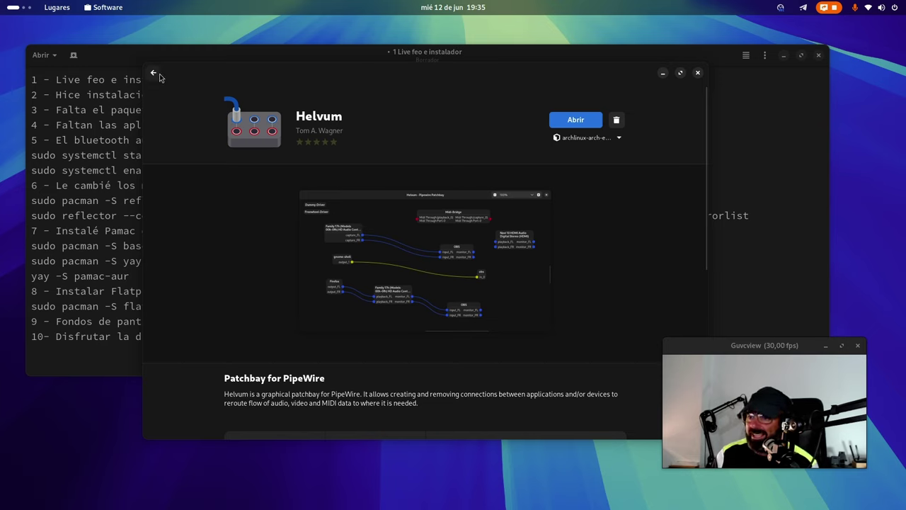
left_click(565, 140)
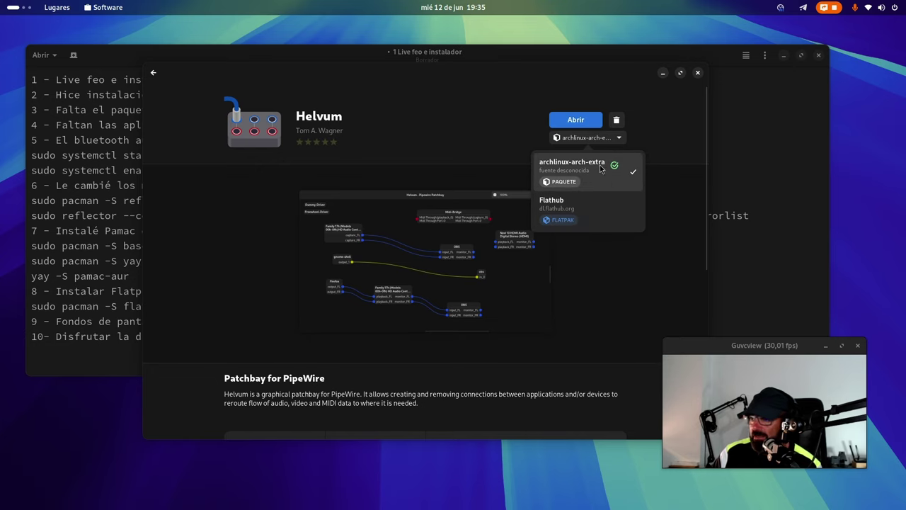
Select Flathub as Helvum's installation source, and search for "mission" to view the Mission Center page before minimizing the window
left_click(569, 205)
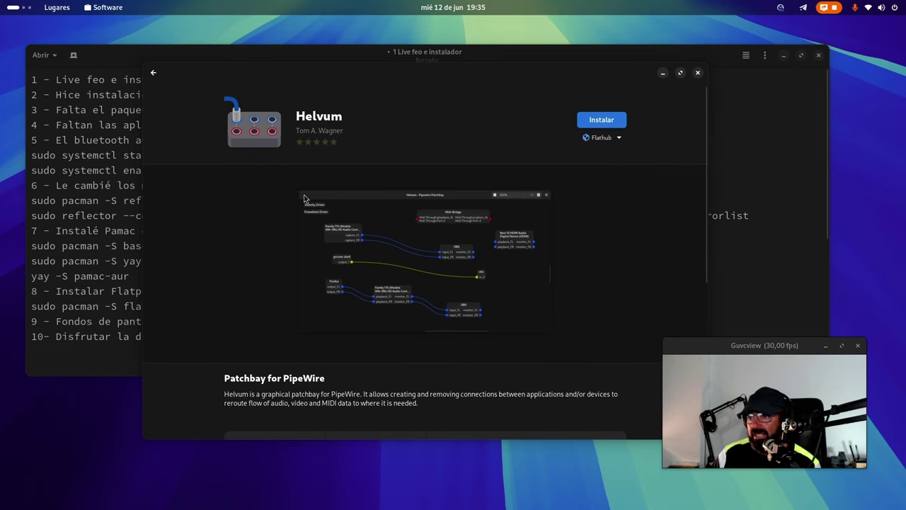
left_click(153, 73)
type("mission")
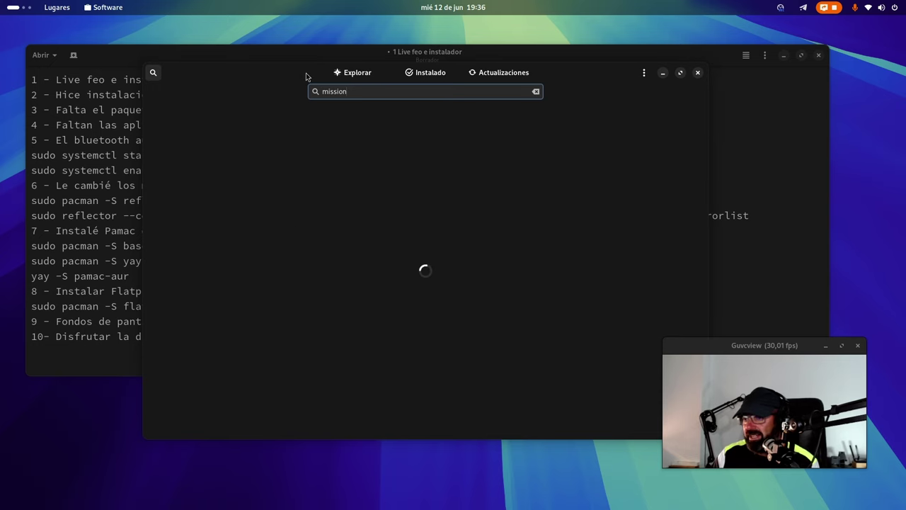
left_click(304, 143)
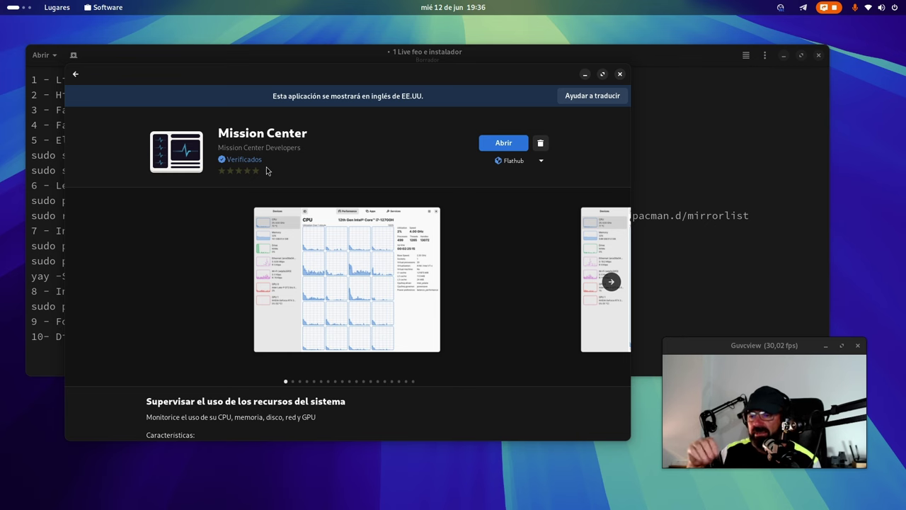
left_click(585, 75)
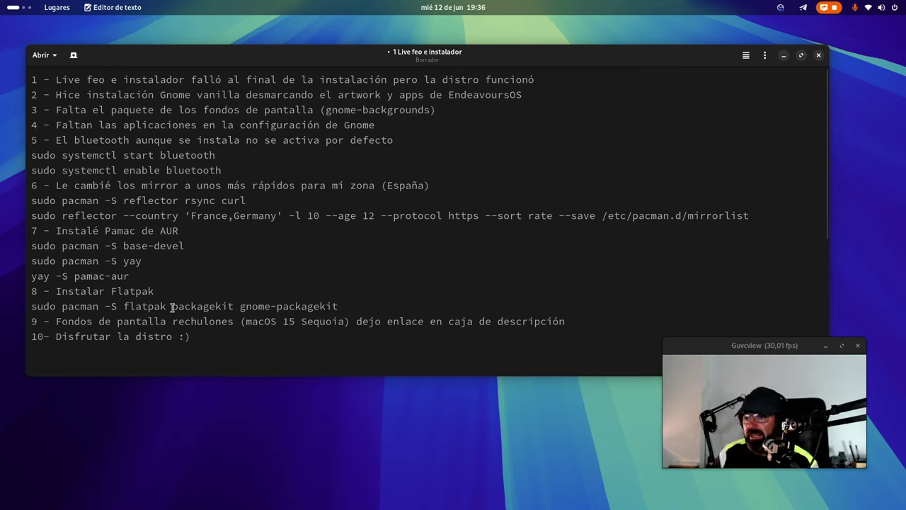
Highlight the packagekit and gnome-packagekit package names in the Flatpak installation command under note 8
left_click_drag(339, 306, 170, 309)
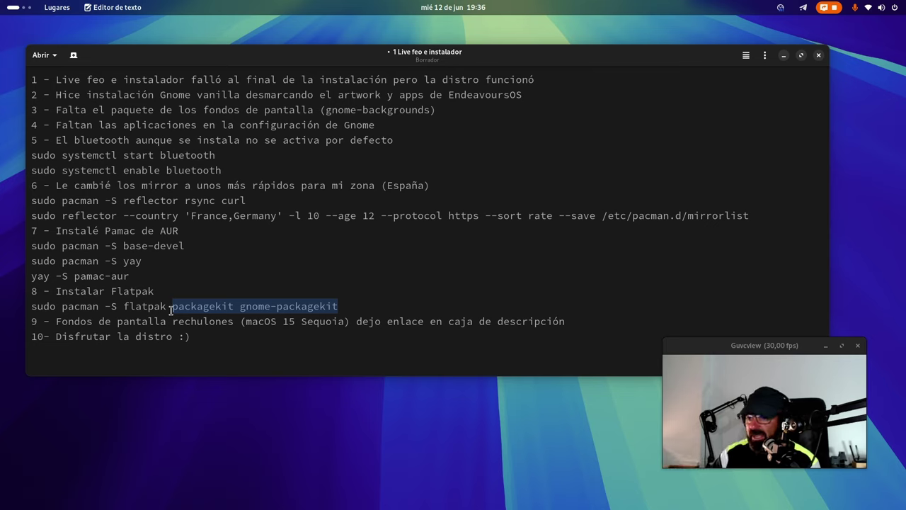
left_click(256, 306)
left_click_drag(234, 306, 173, 306)
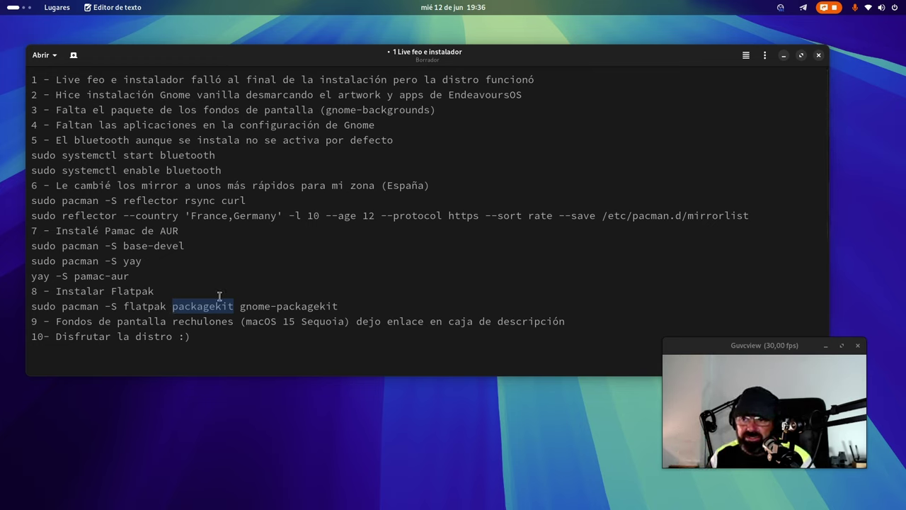
left_click_drag(362, 300, 239, 306)
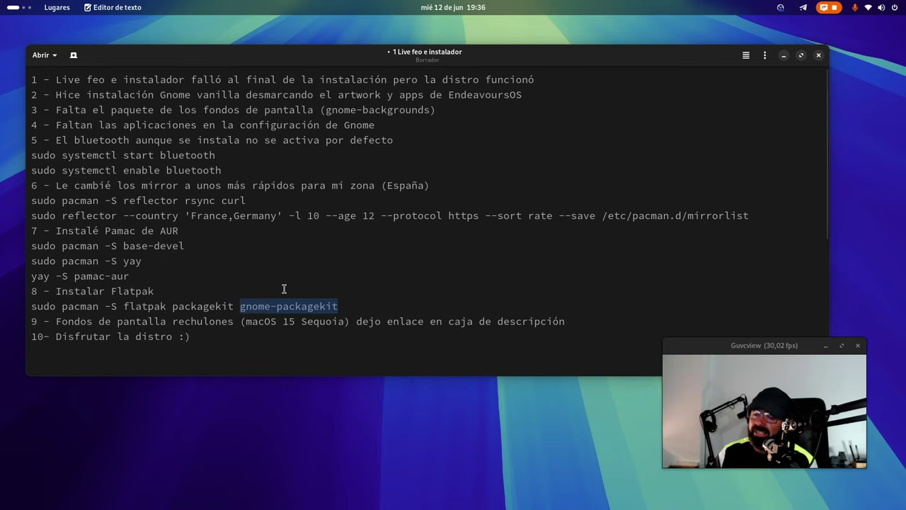
Switch to GNOME Software, close it from the "mission" search results, and reopen it on its Explorar page
key("super")
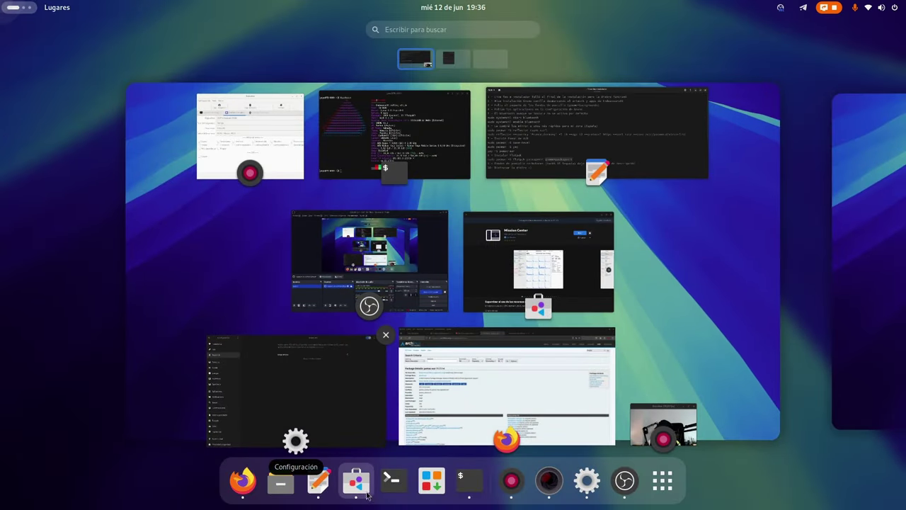
left_click(359, 487)
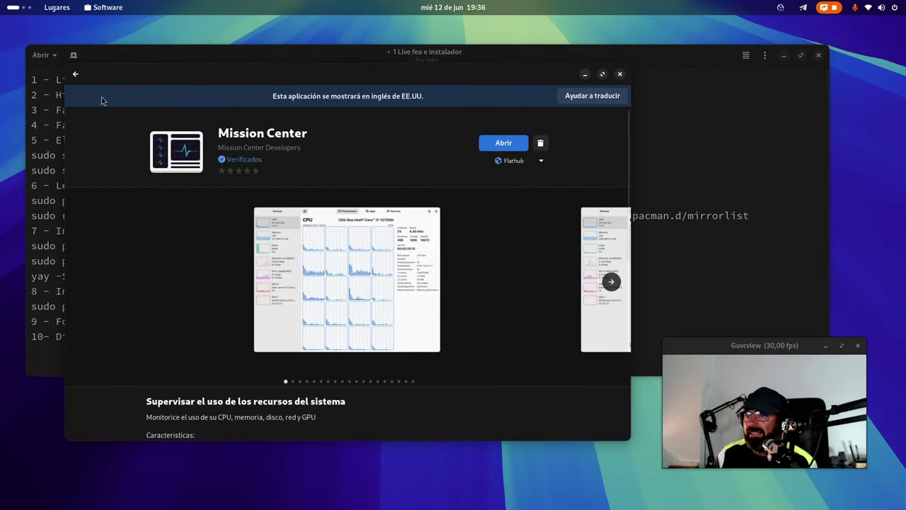
left_click(76, 73)
left_click_drag(200, 80, 269, 92)
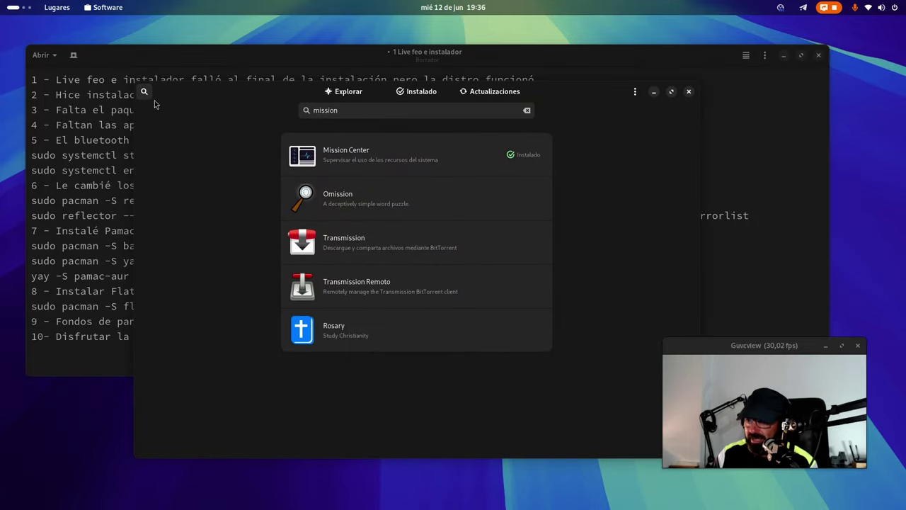
left_click(689, 94)
left_click(15, 7)
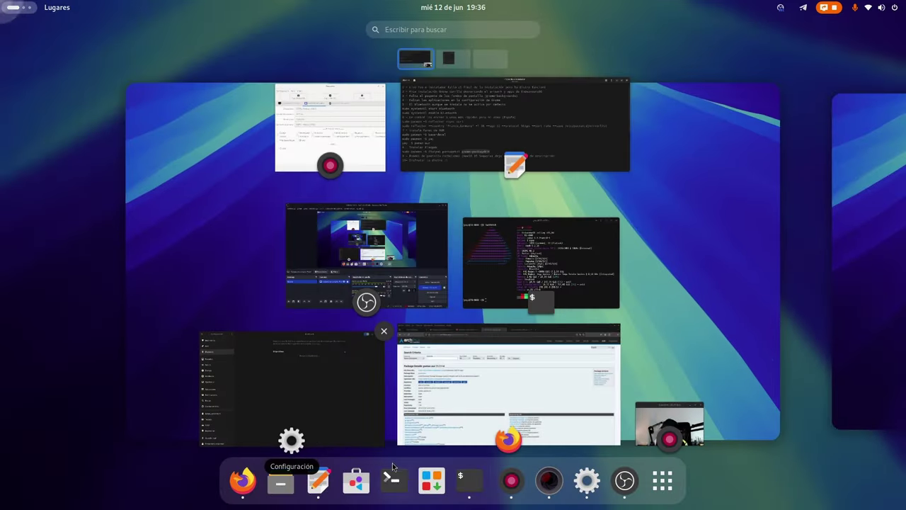
left_click(356, 479)
left_click_drag(115, 36, 128, 80)
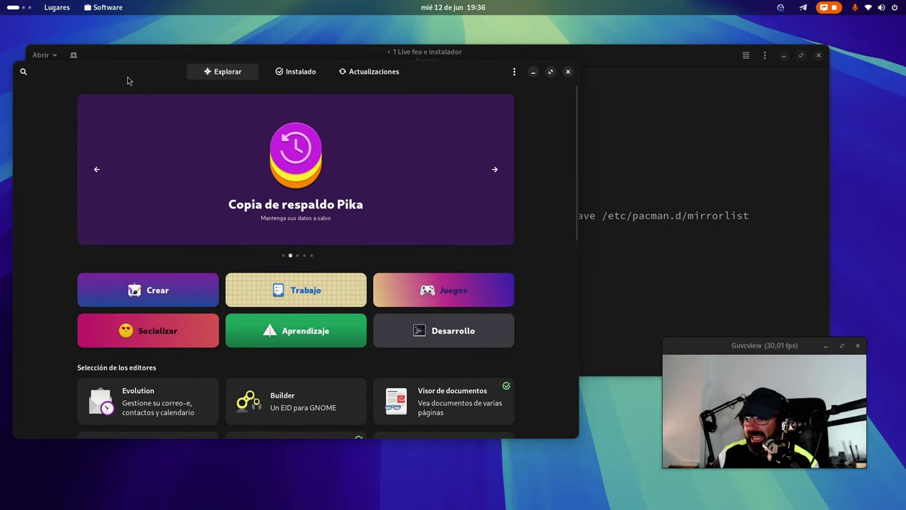
Open Añadir/Quitar software and reposition its unmaximized window to overlap the GNOME Software window
mouse_move(2, 2)
key("Escape")
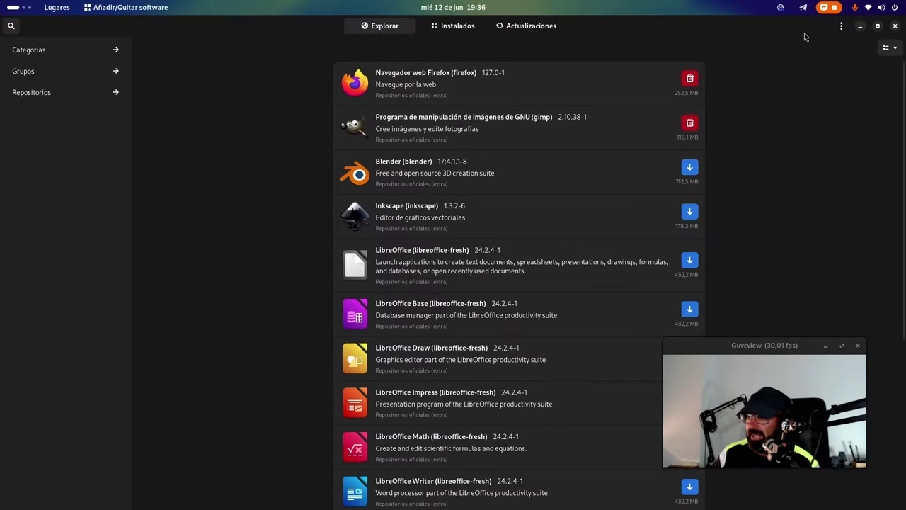
left_click(878, 27)
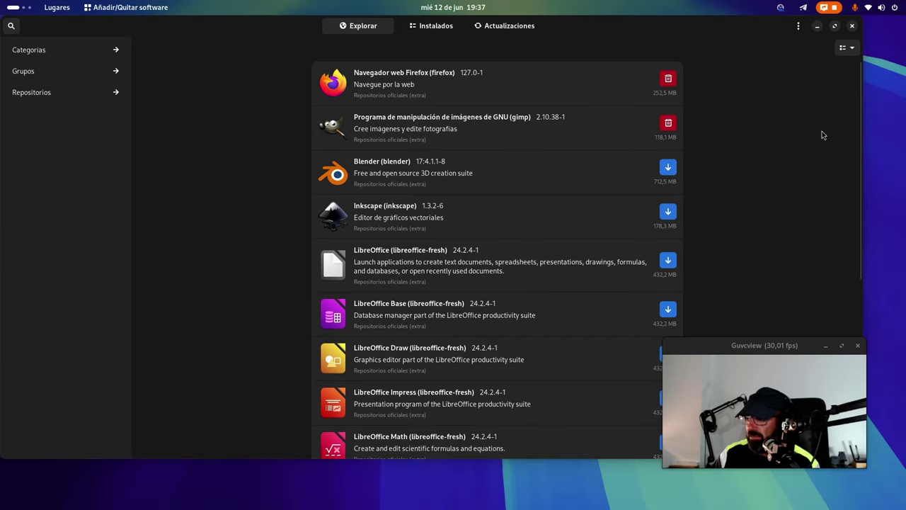
left_click_drag(657, 31, 559, 126)
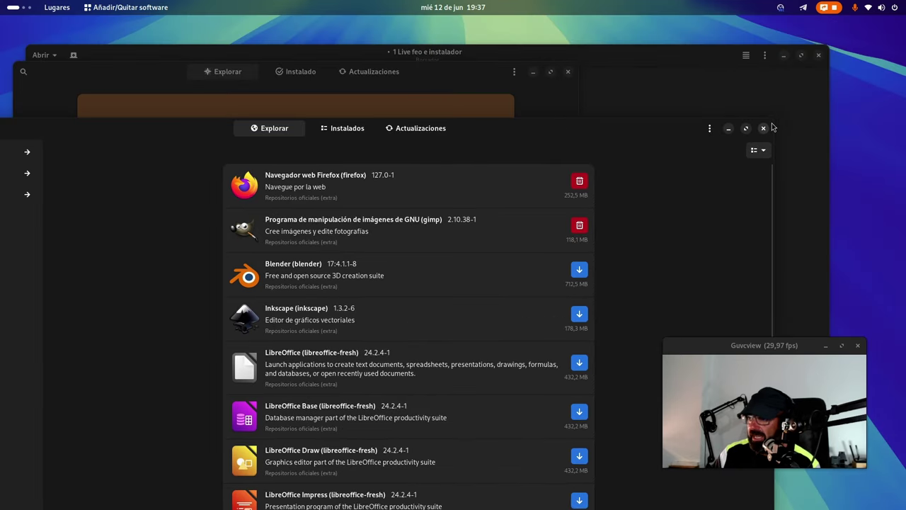
left_click_drag(773, 121, 561, 239)
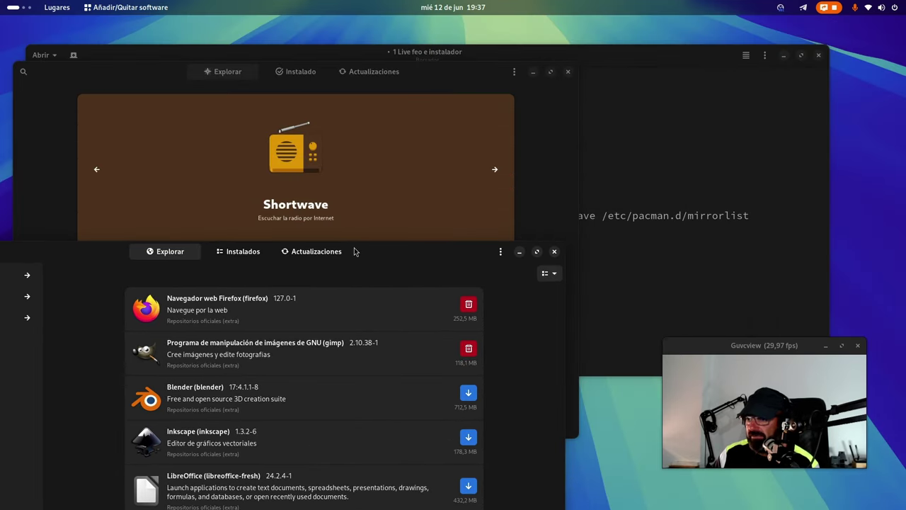
left_click_drag(352, 248, 537, 179)
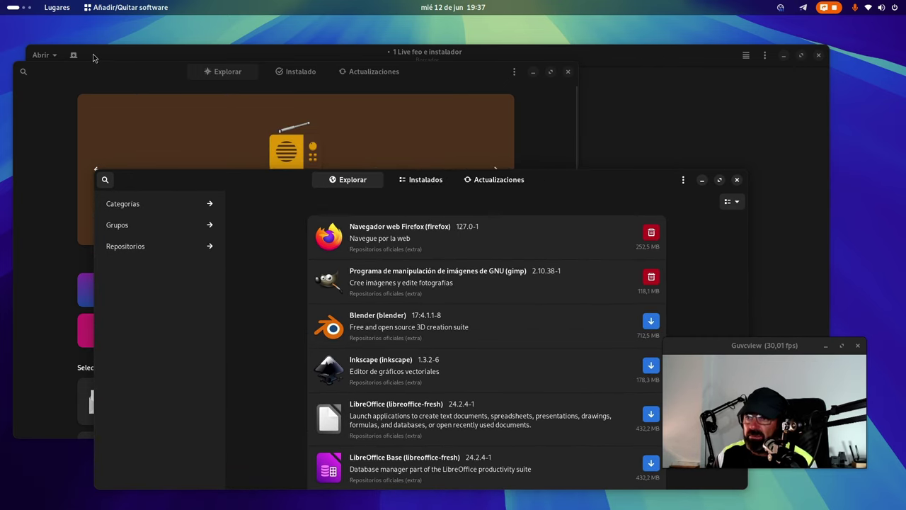
Compare GNOME Software and Añadir/Quitar software by bringing each window forward, and close Añadir/Quitar software
left_click(117, 82)
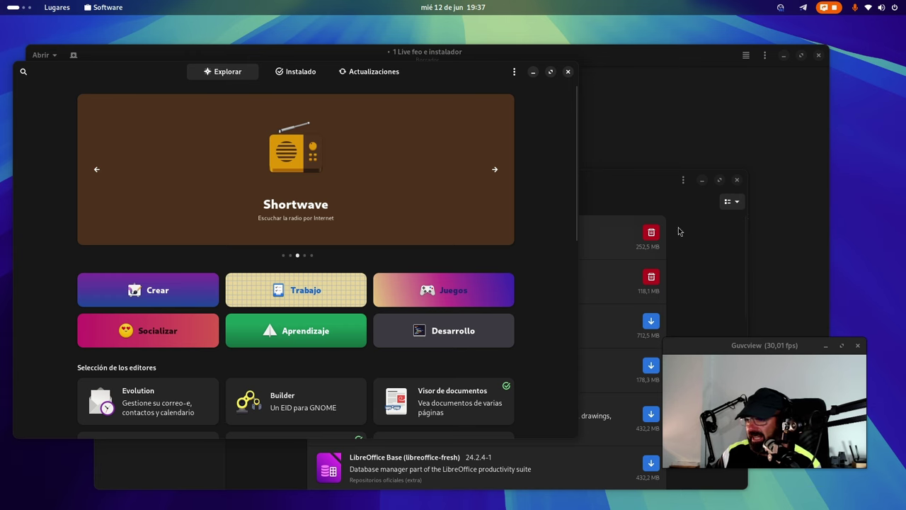
left_click_drag(630, 184, 594, 128)
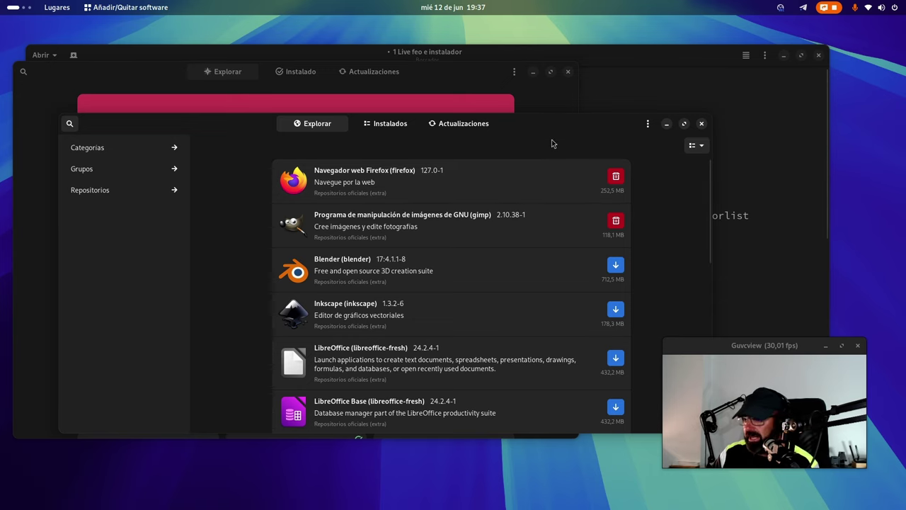
left_click_drag(549, 130, 601, 247)
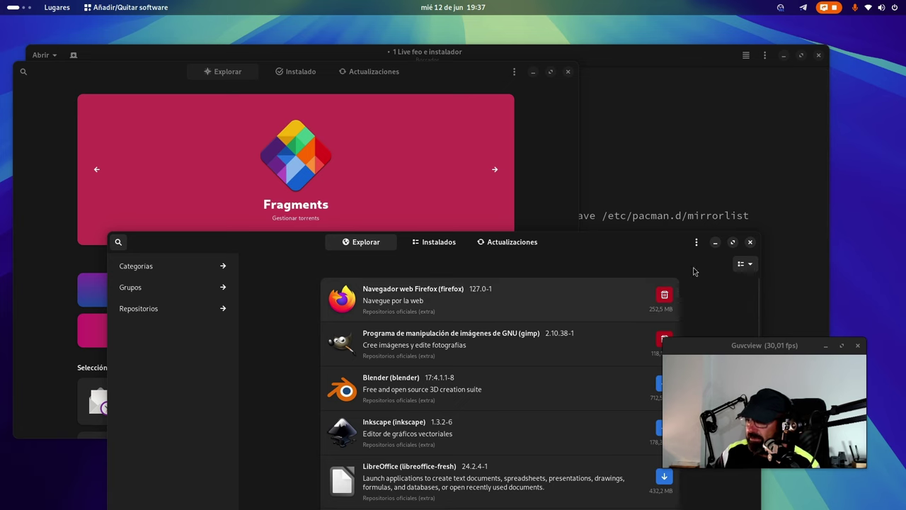
left_click_drag(668, 249, 505, 241)
left_click(587, 233)
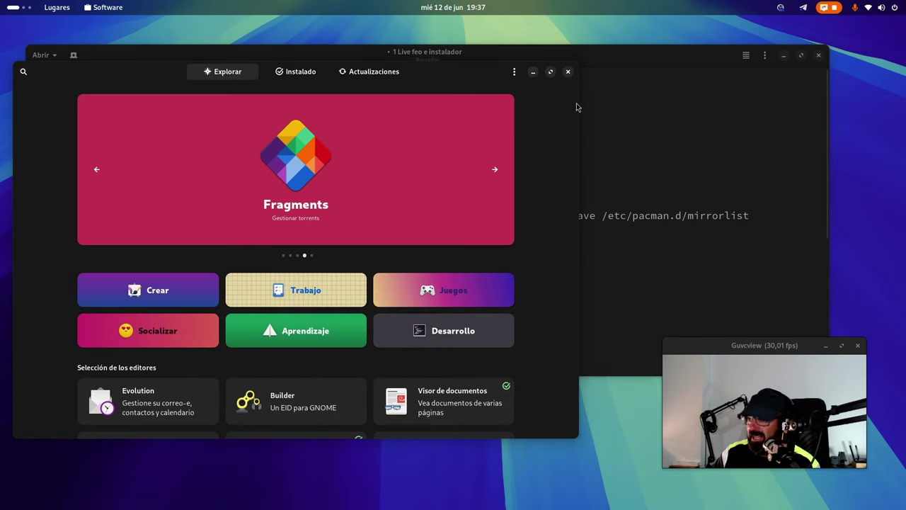
Move the GNOME Software window to uncover the notes, close it, and clear the text selection in note 8
left_click_drag(473, 73, 432, 269)
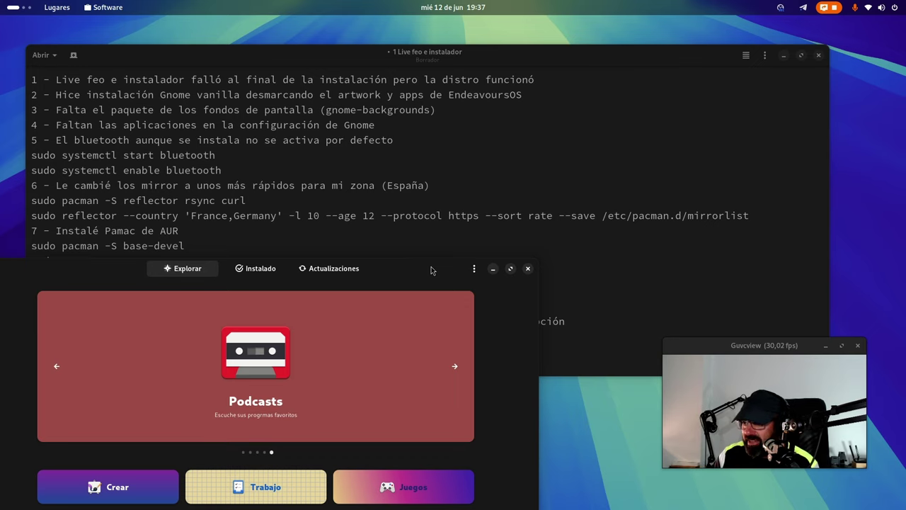
left_click_drag(431, 270, 427, 311)
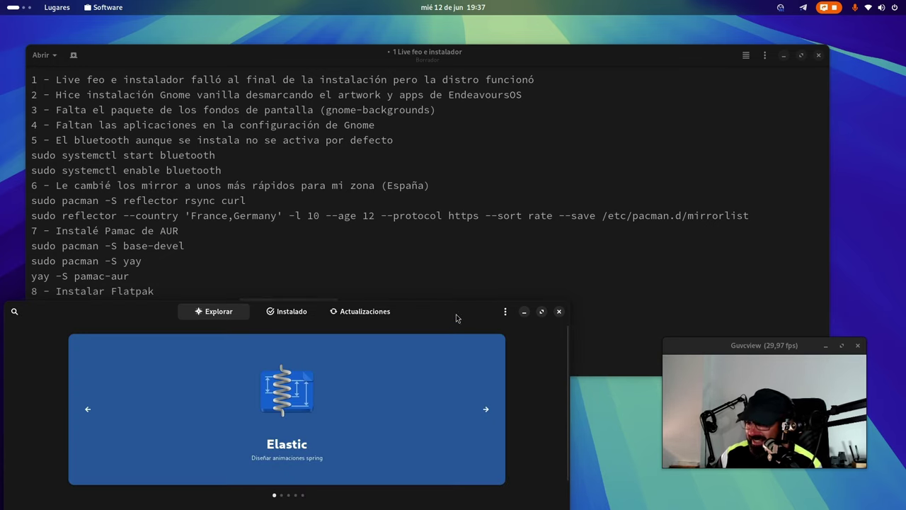
left_click_drag(400, 318, 456, 185)
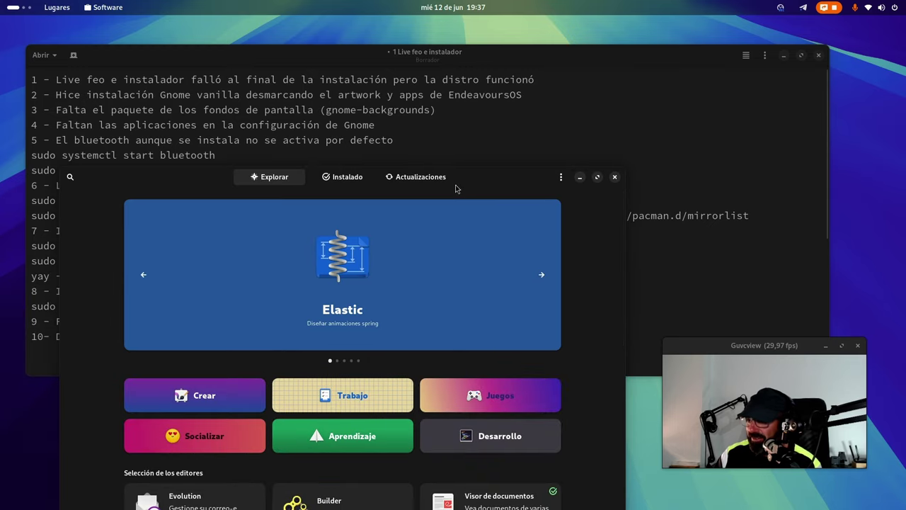
left_click(614, 177)
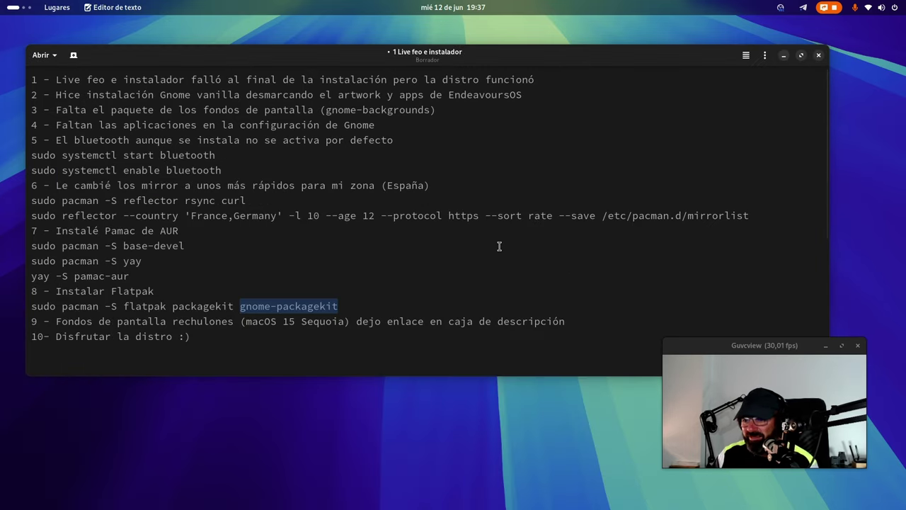
left_click(310, 291)
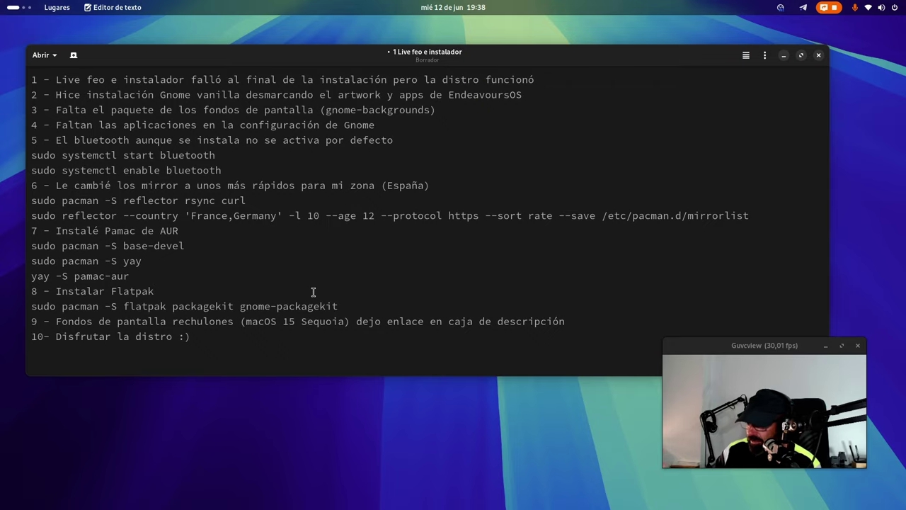
Open Añadir/Quitar software, search for "packagekit", review the listed packages, and close the window
key("super")
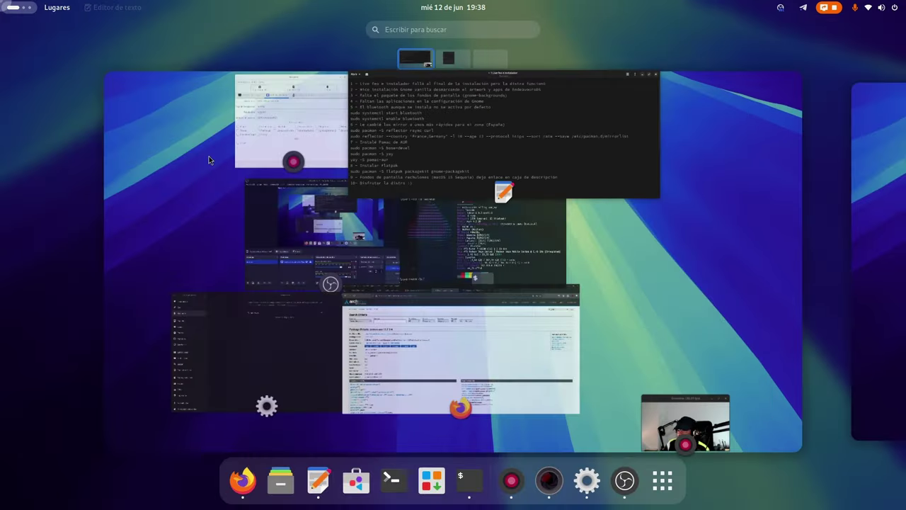
key("super")
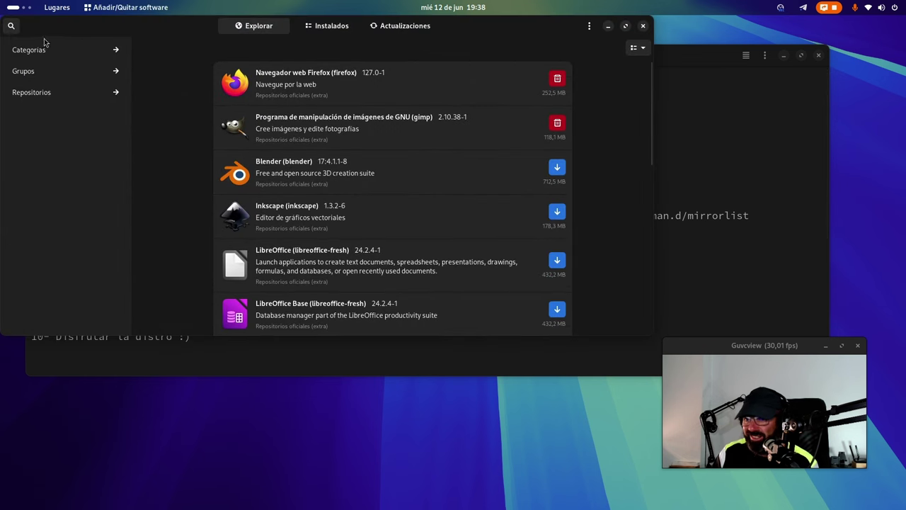
left_click(11, 27)
type("packagekit")
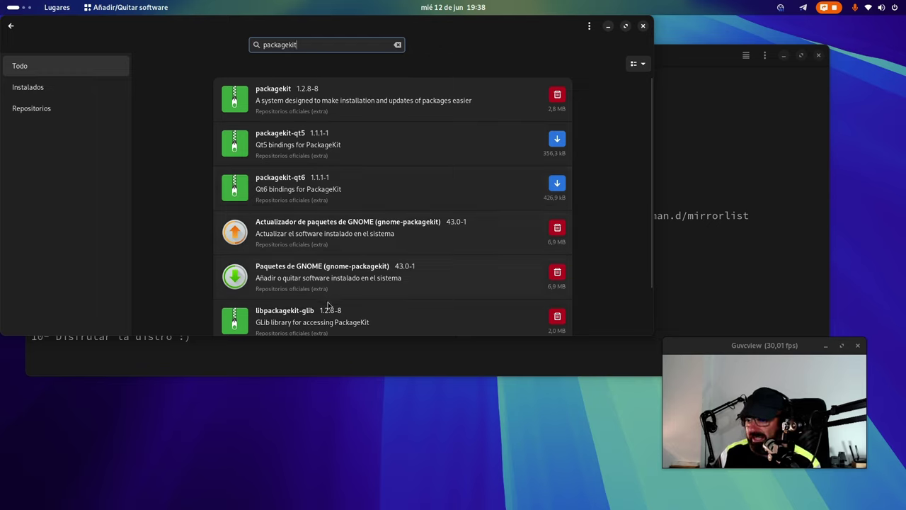
scroll(422, 262, "down", 2)
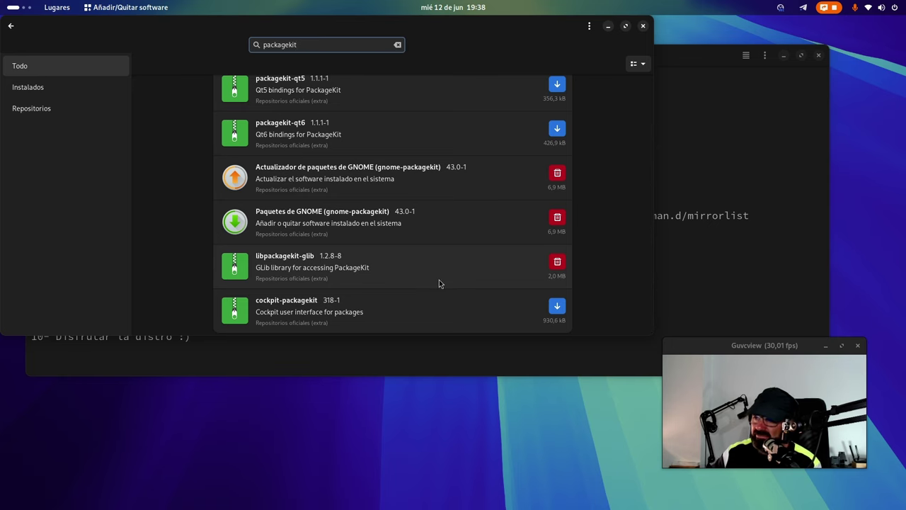
scroll(399, 235, "up", 2)
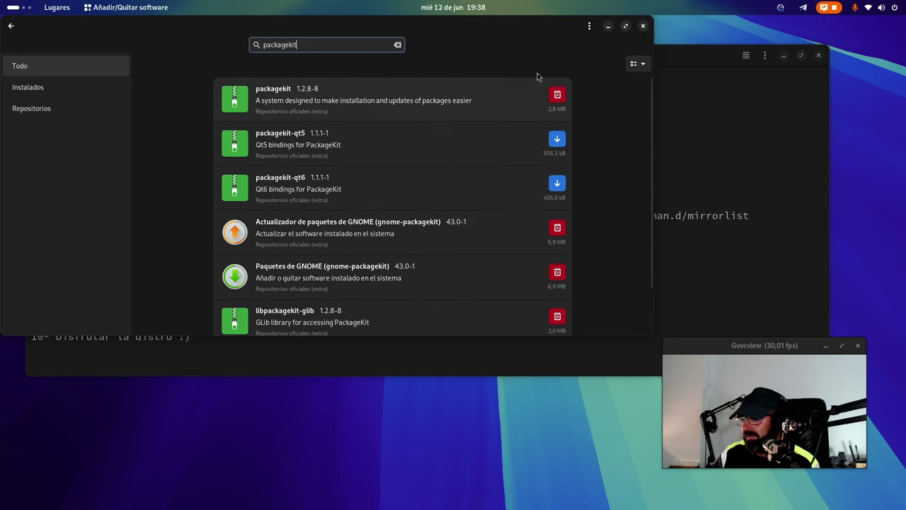
left_click(643, 26)
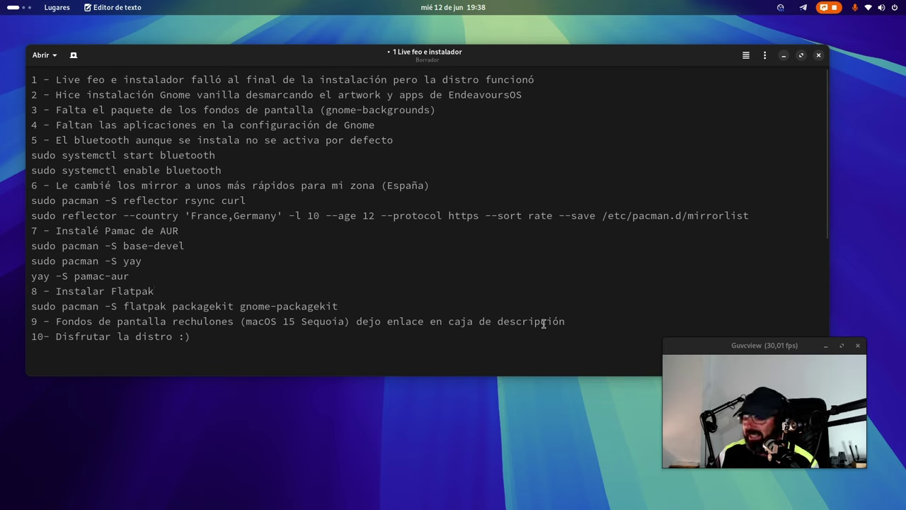
Highlight "dejo enlace en caja de descripción" in note 9 and minimize the text editor to expose the desktop wallpaper
left_click_drag(576, 322, 362, 326)
left_click(582, 275)
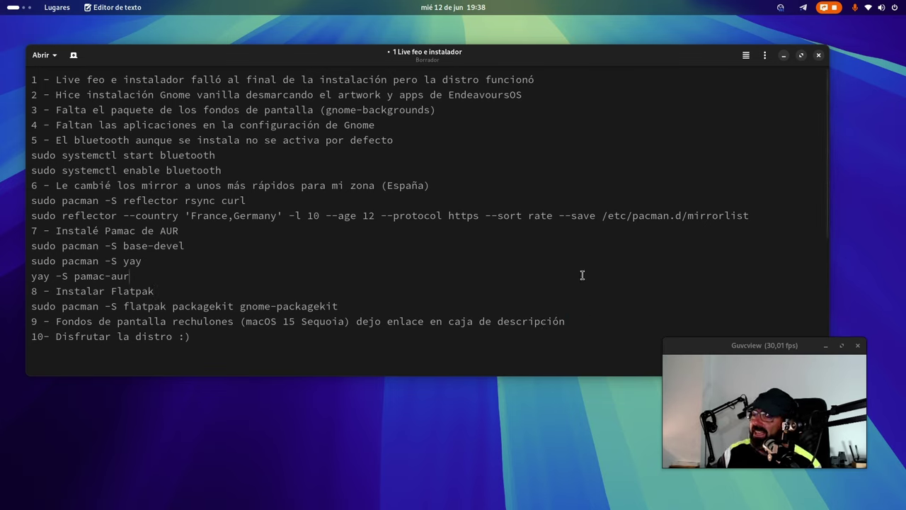
left_click(783, 55)
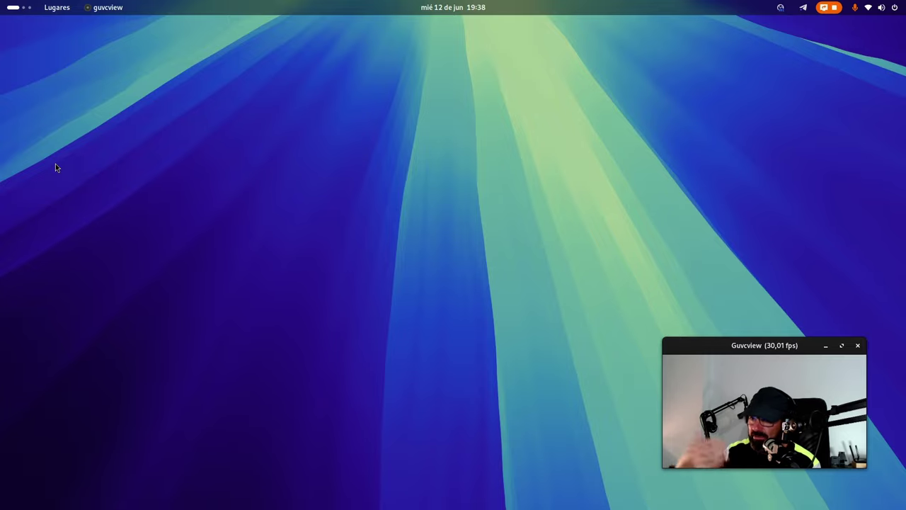
mouse_move(0, 0)
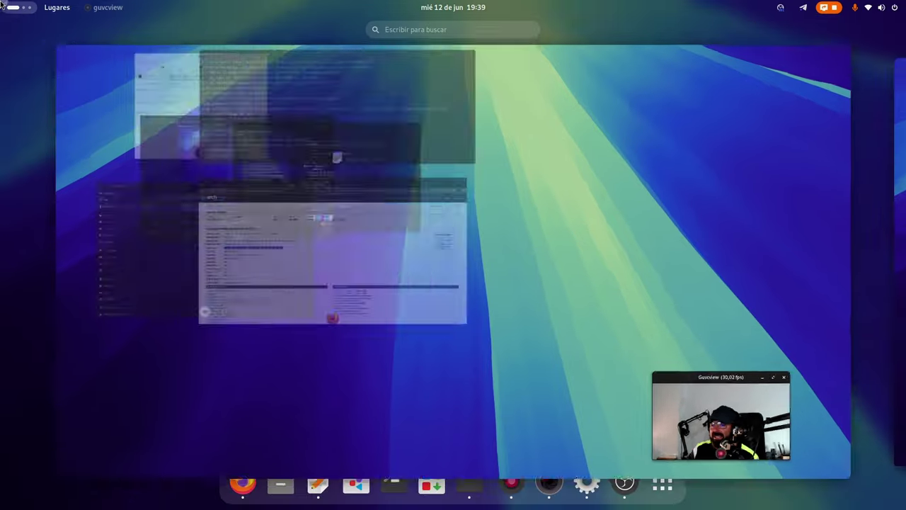
Open the iClarified macOS Sequoia 15 wallpaper page in Firefox and browse the Helios and Macintosh previews down to Yellow
left_click(440, 369)
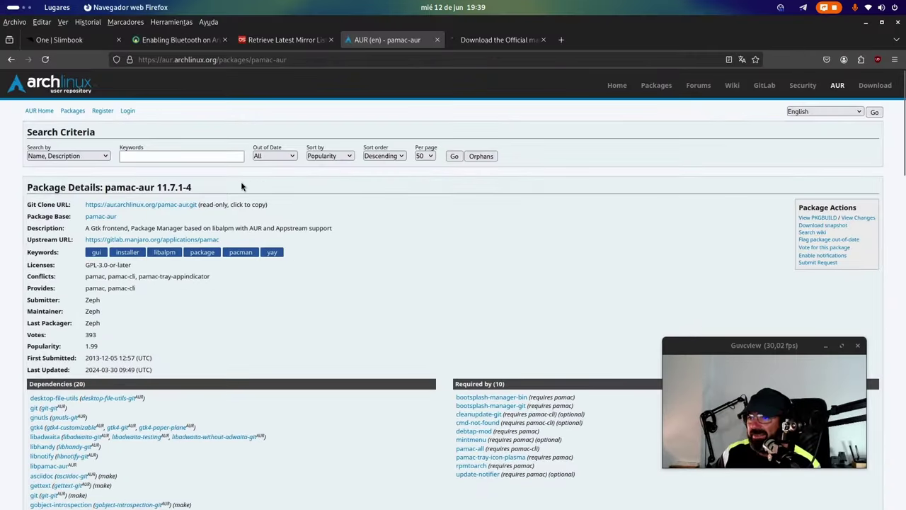
left_click(465, 41)
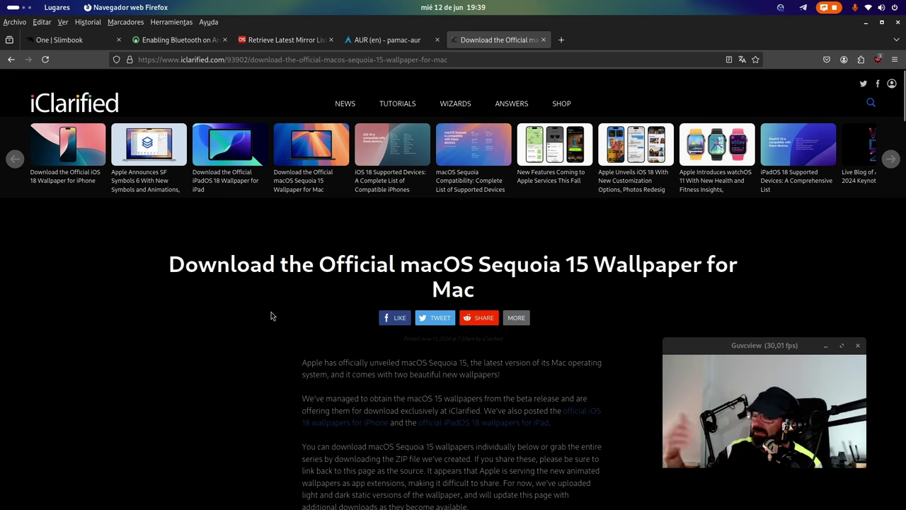
scroll(239, 285, "down", 15)
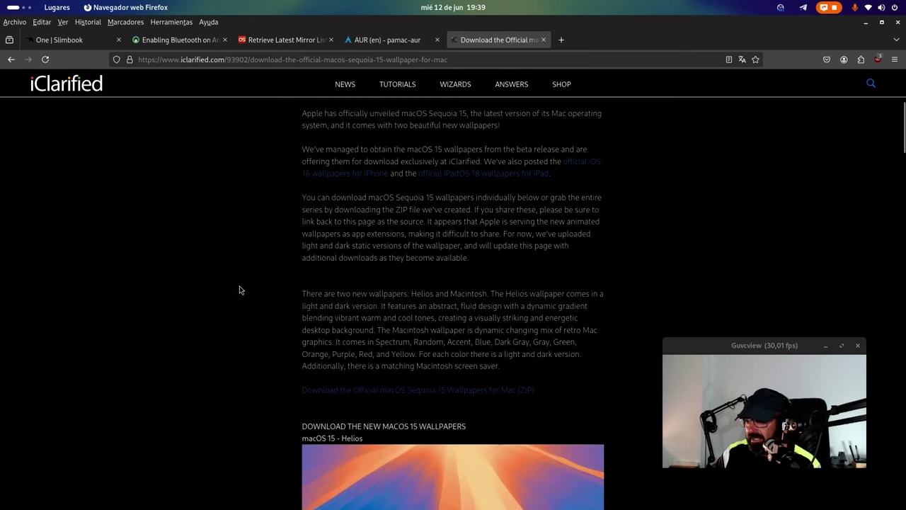
scroll(365, 290, "down", 3)
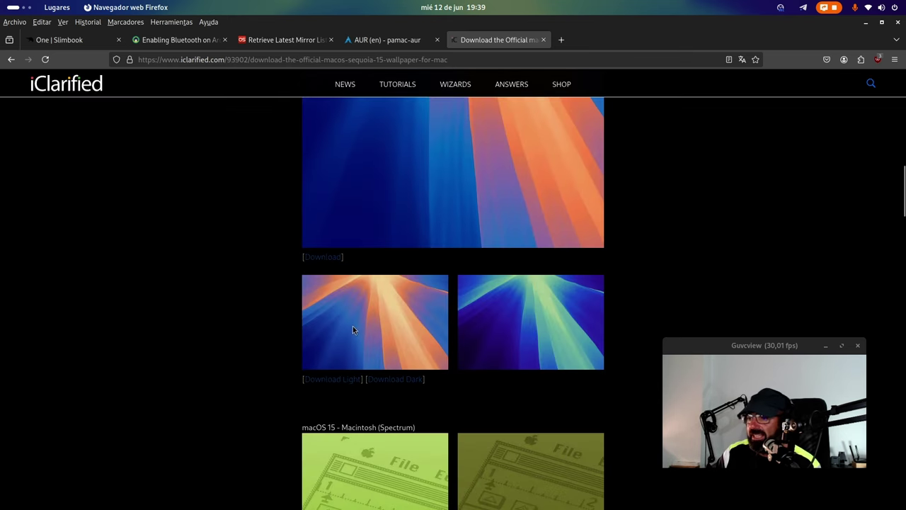
scroll(334, 332, "down", 9)
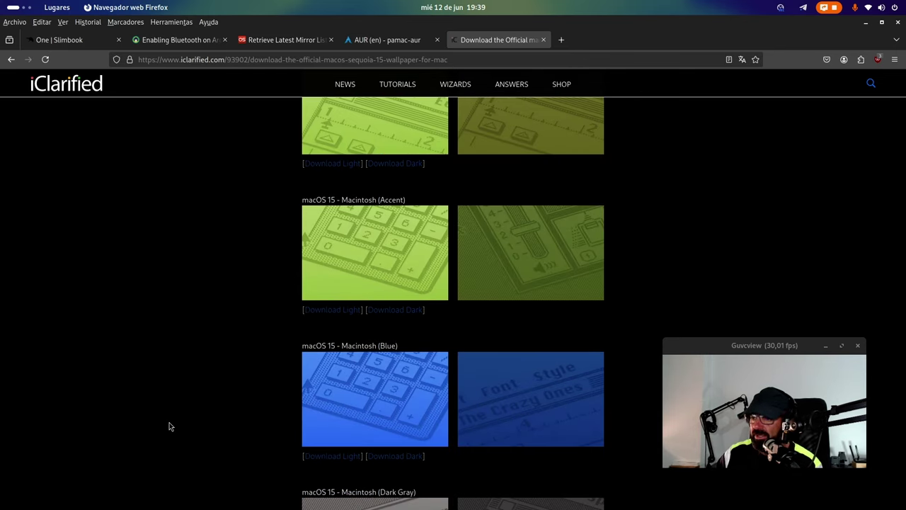
scroll(237, 382, "up", 4)
scroll(236, 375, "up", 4)
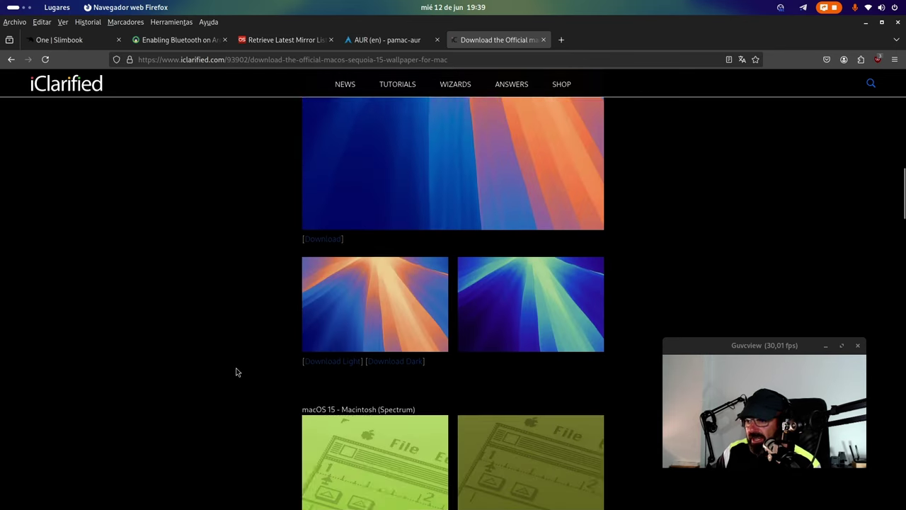
scroll(236, 370, "down", 20)
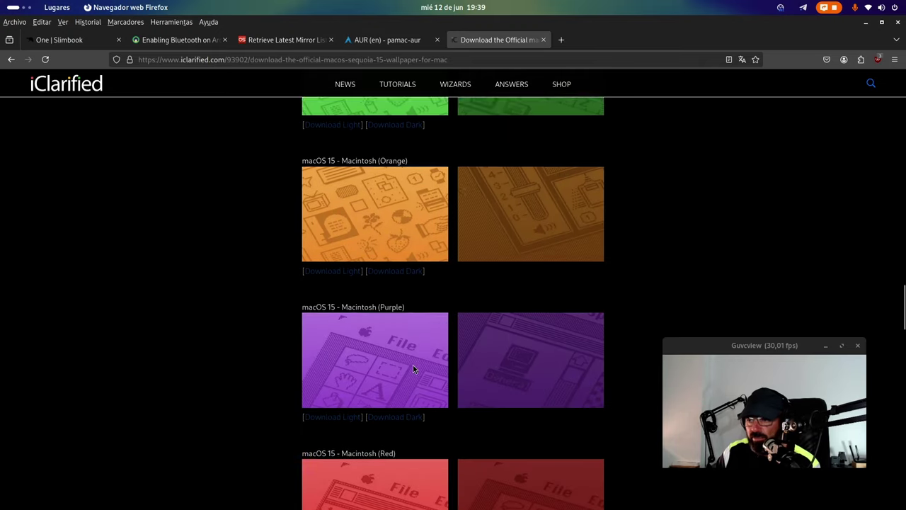
scroll(413, 368, "down", 6)
scroll(399, 390, "up", 4)
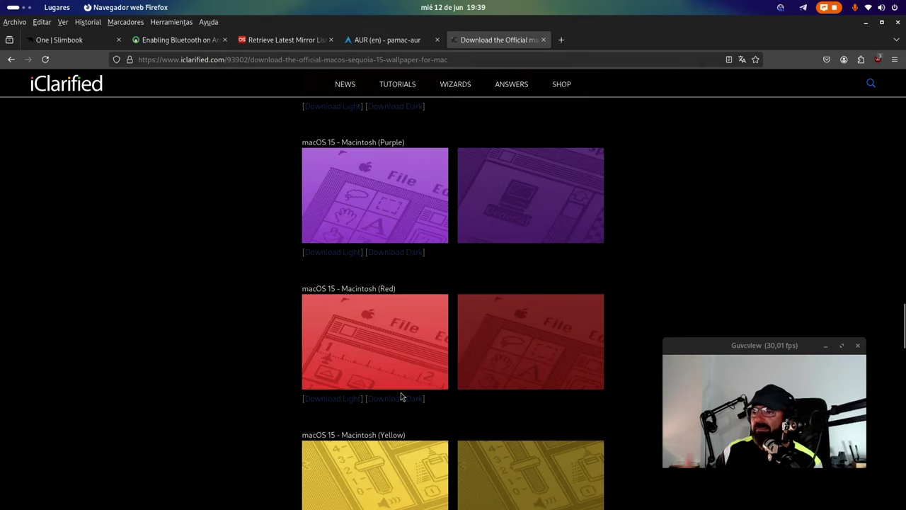
scroll(401, 396, "up", 15)
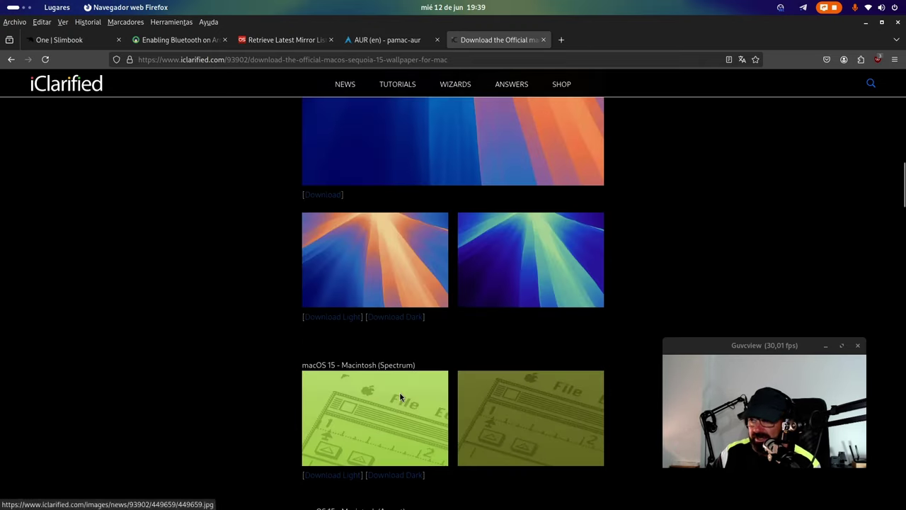
scroll(401, 397, "up", 10)
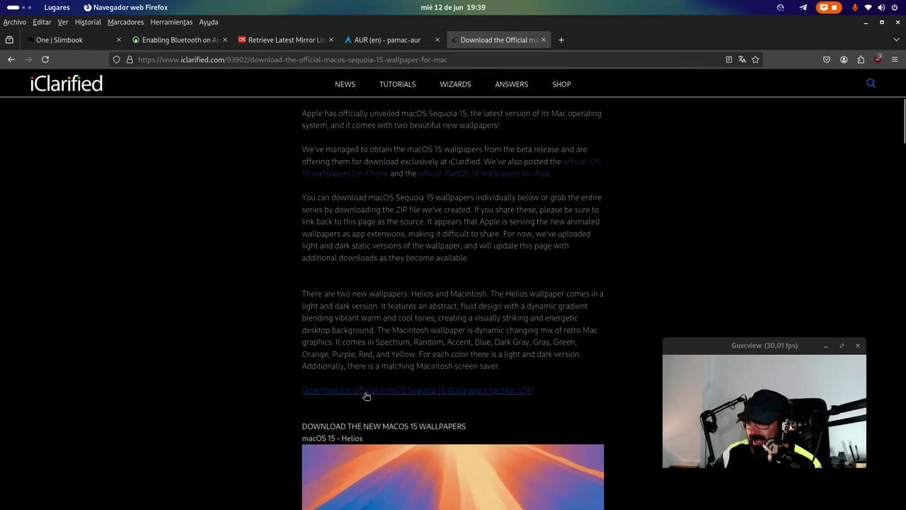
Point out the ZIP link for the official macOS Sequoia 15 wallpapers, skim the previews again, and minimize Firefox
left_click(456, 395)
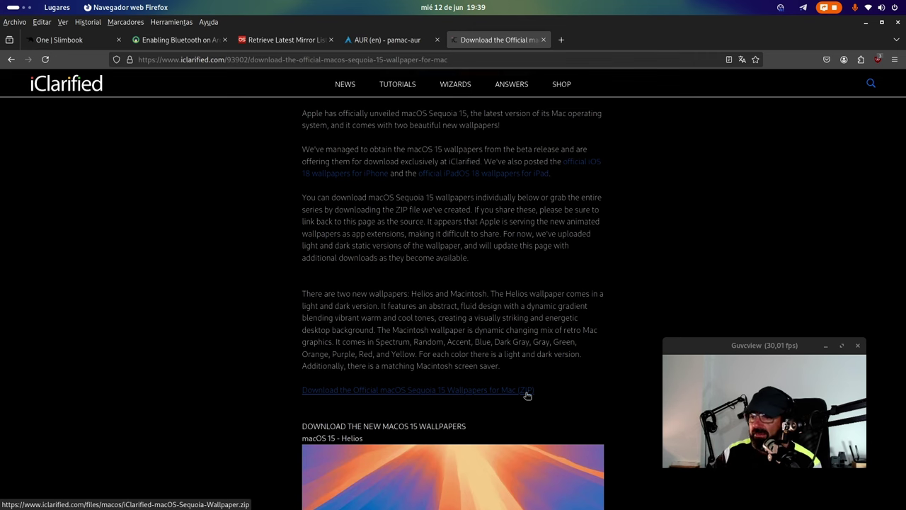
scroll(486, 351, "down", 15)
scroll(383, 414, "up", 4)
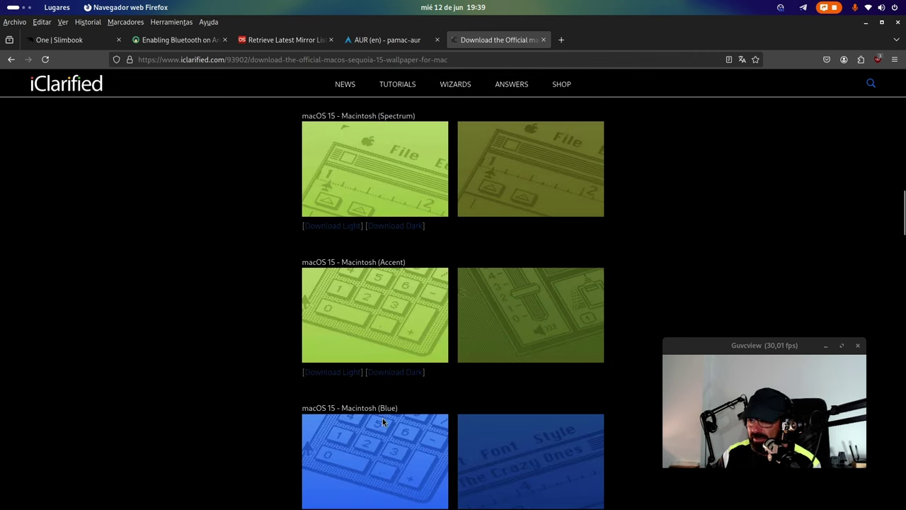
scroll(383, 422, "up", 13)
scroll(500, 337, "down", 3)
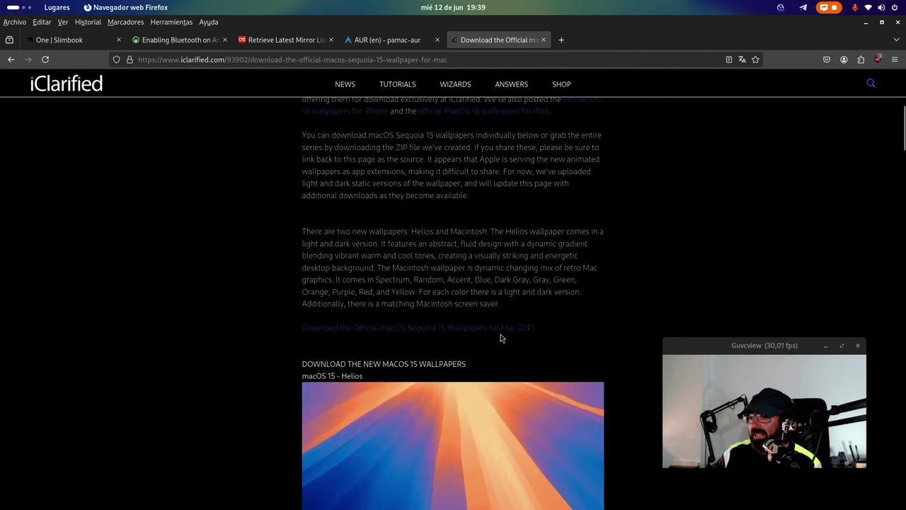
left_click(867, 23)
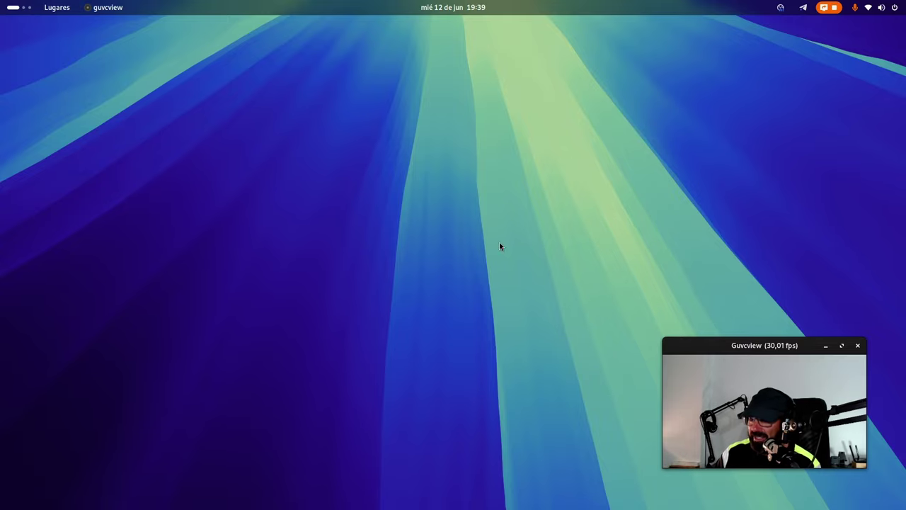
Bring the text editor notes forward, highlight note 10, "Disfrutar la distro :)", and minimize the editor
key("super")
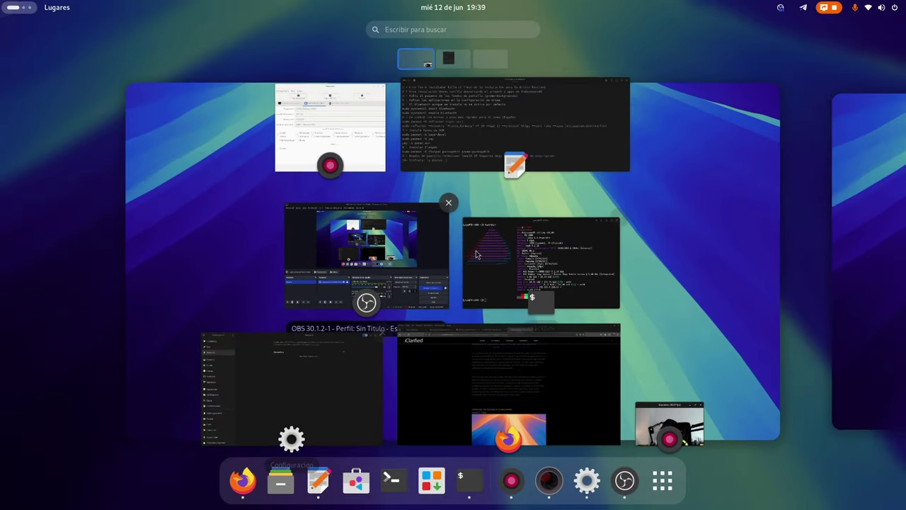
left_click(488, 131)
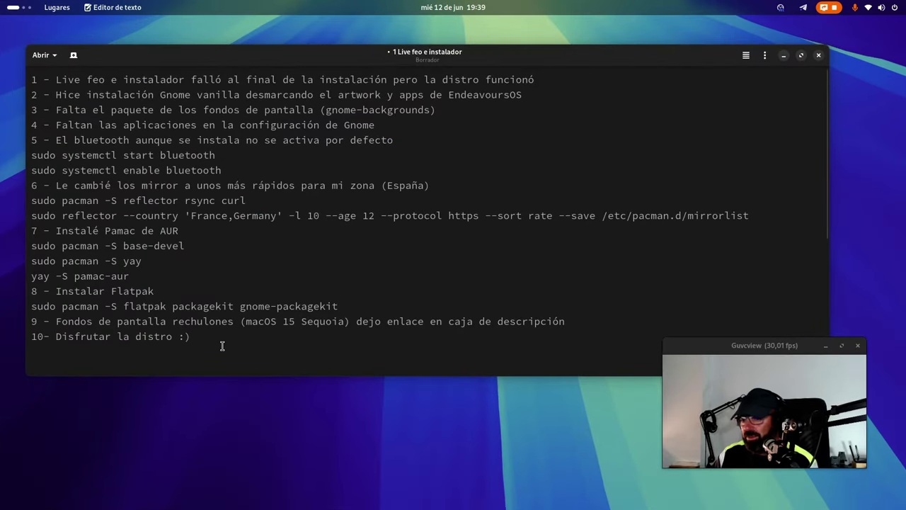
left_click_drag(191, 347, 10, 336)
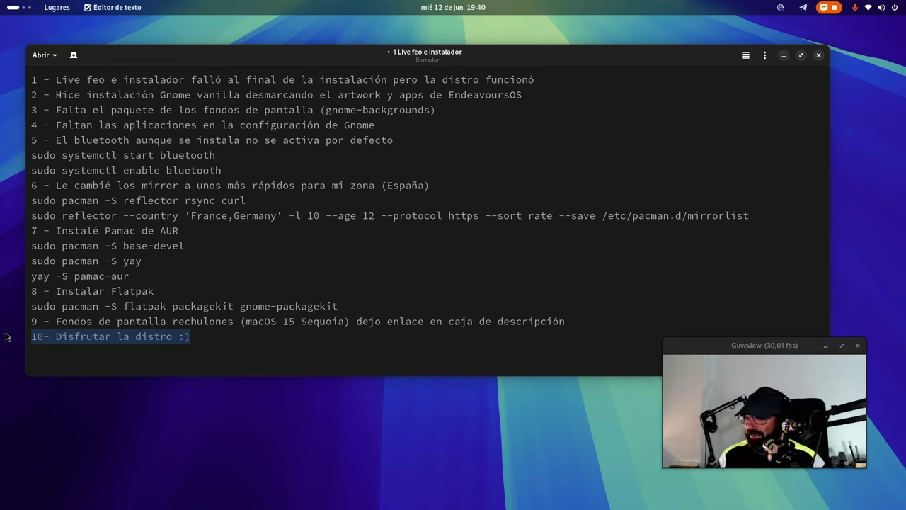
left_click(784, 56)
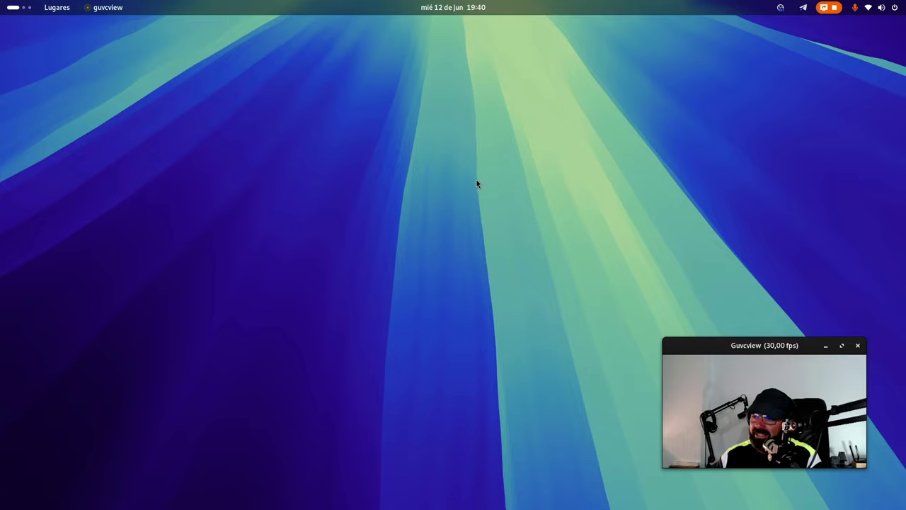
Show the fastfetch output in Black Box, and open Mission Center in an enlarged window to examine the GPU performance graphs
key("super")
left_click(523, 265)
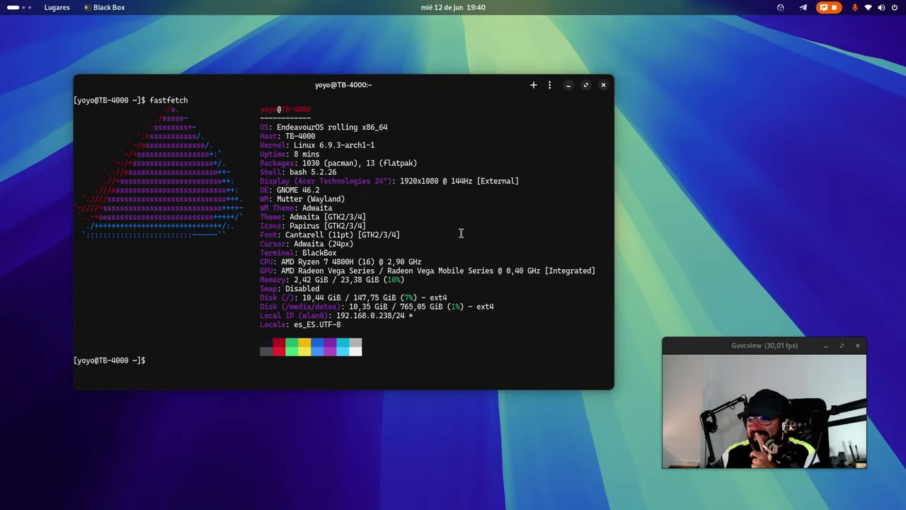
key("super")
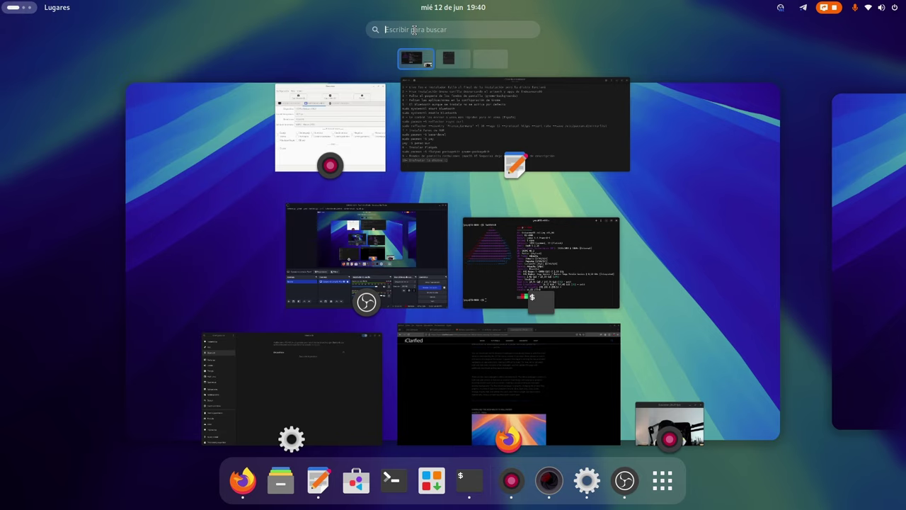
type("mis")
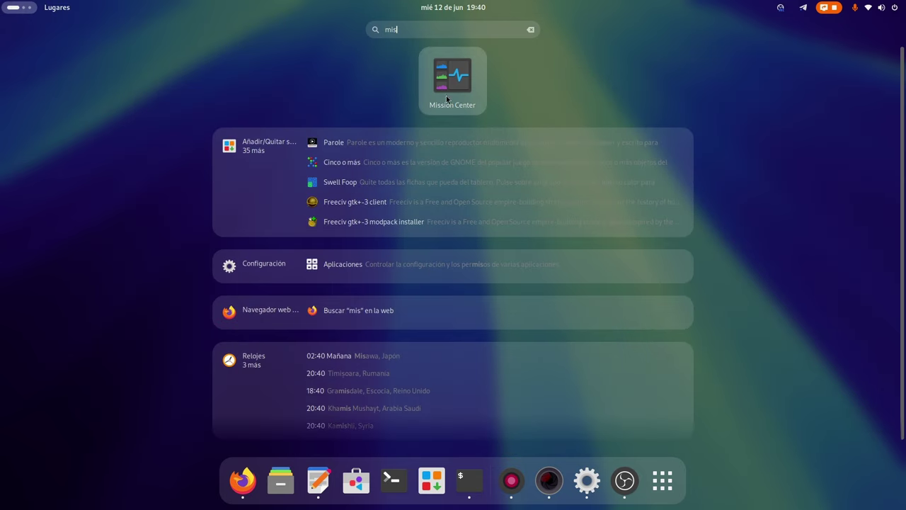
left_click(464, 79)
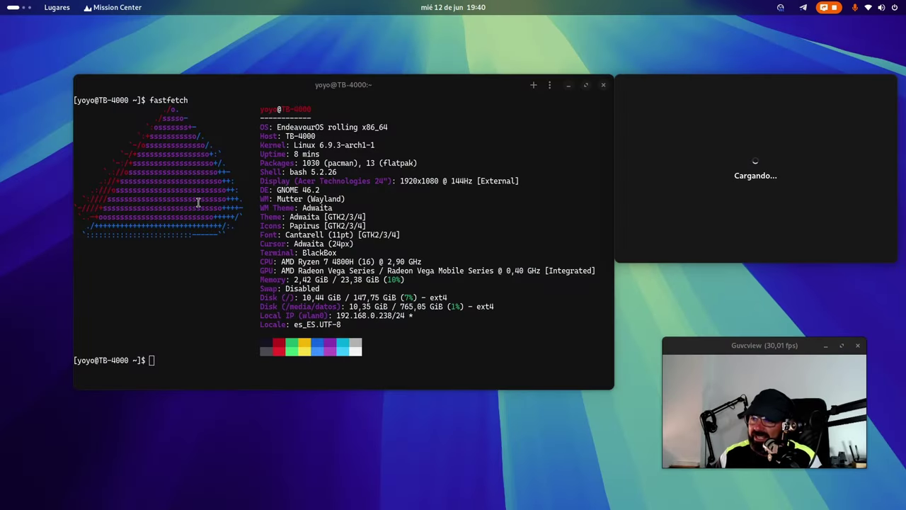
left_click_drag(748, 88, 140, 37)
left_click_drag(286, 208, 752, 488)
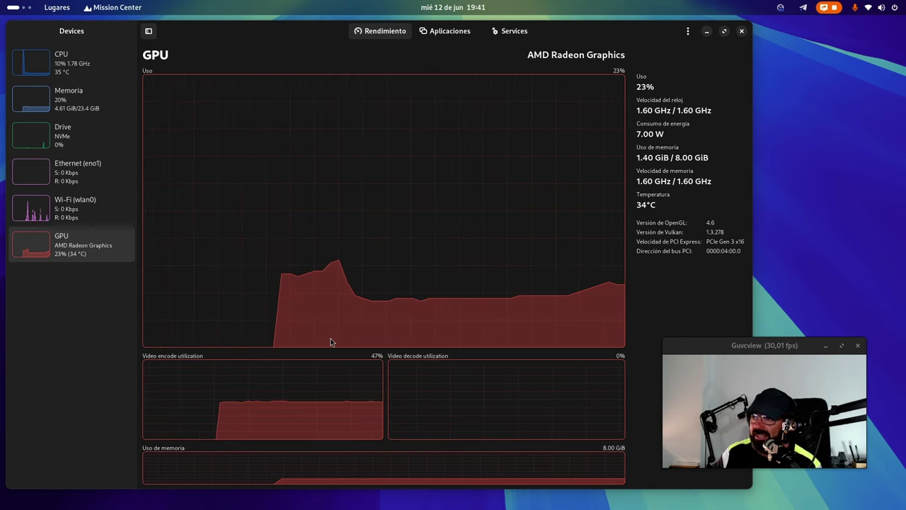
Switch to OBS Studio and minimize the Mission Center window behind it
key("super")
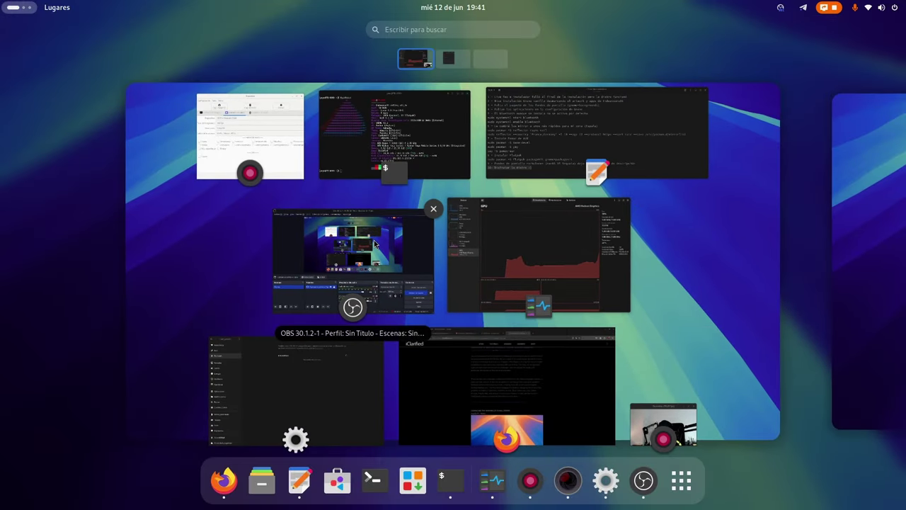
left_click(352, 305)
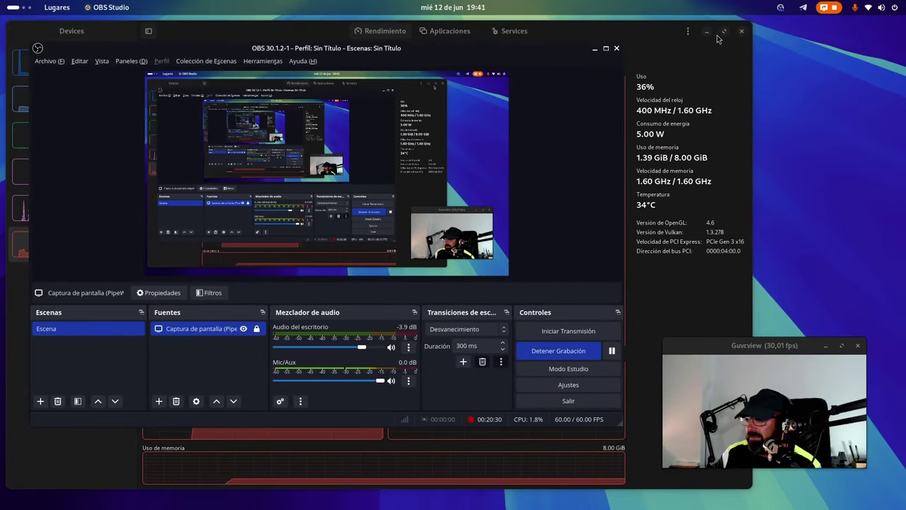
left_click(707, 31)
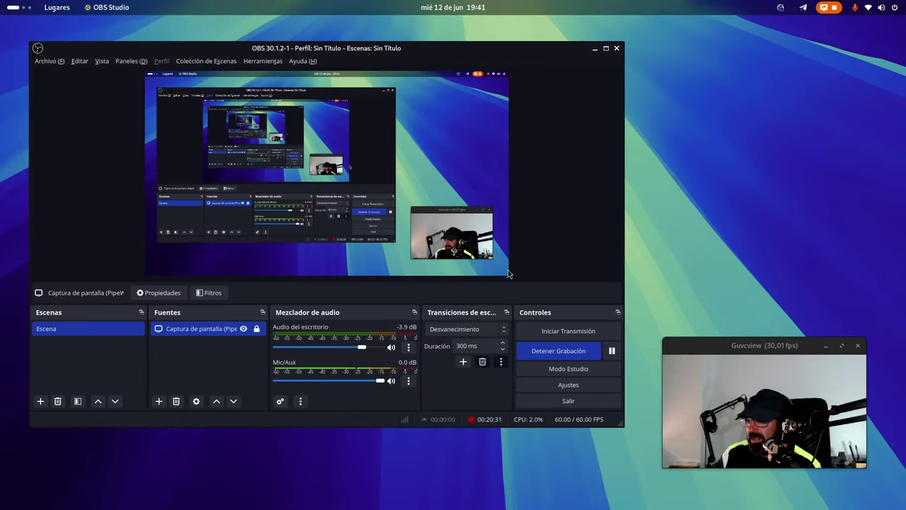
Open the OBS output settings and review the recording options, including the video encoder, VAAPI device, rate control and bitrate
left_click(568, 384)
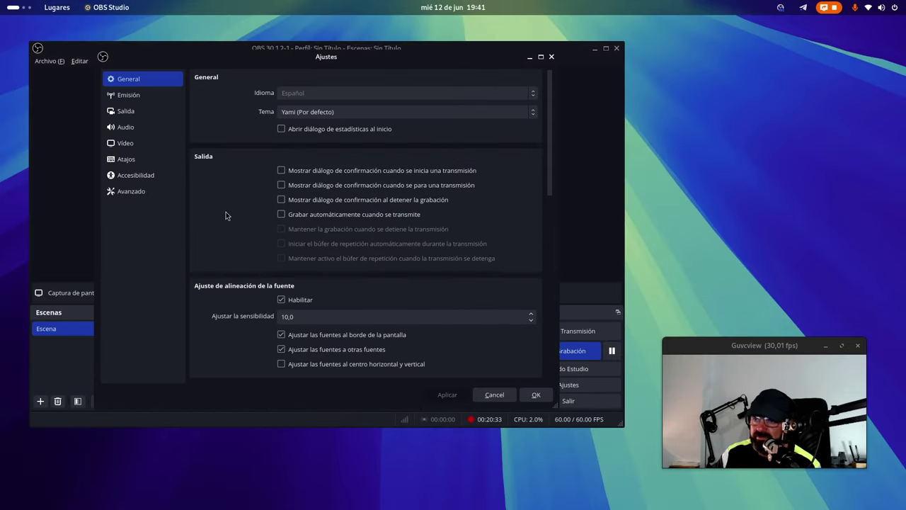
left_click(138, 112)
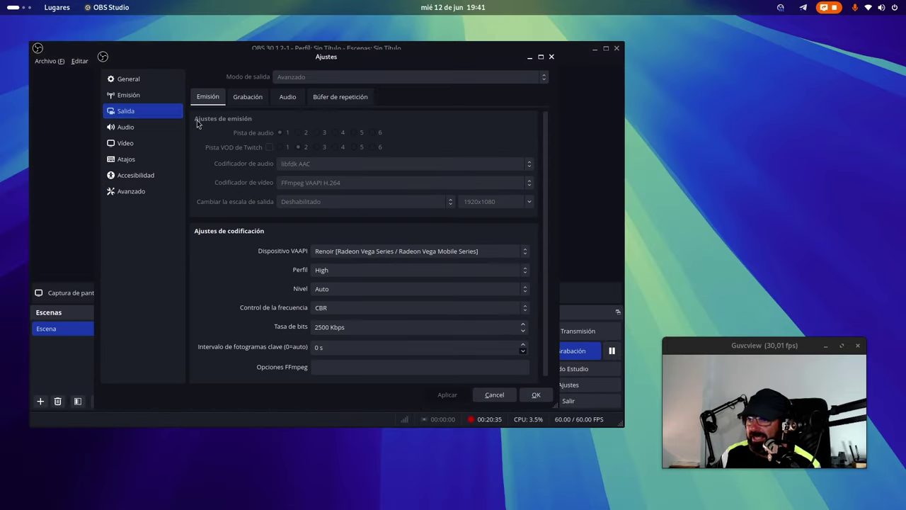
left_click(241, 99)
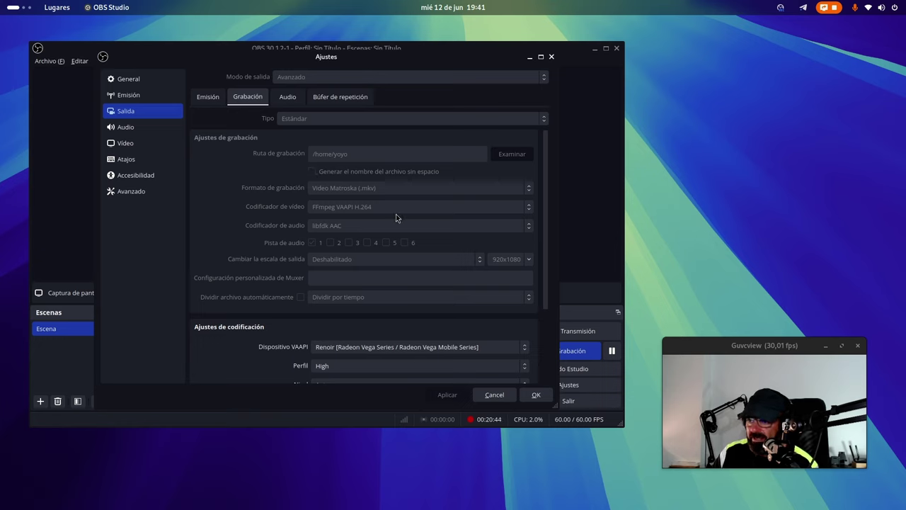
left_click_drag(545, 276, 526, 340)
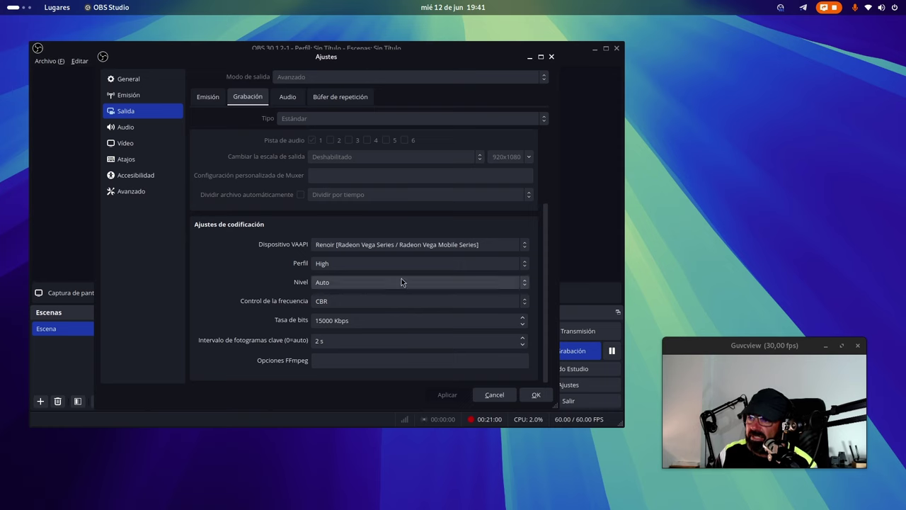
left_click_drag(545, 337, 552, 257)
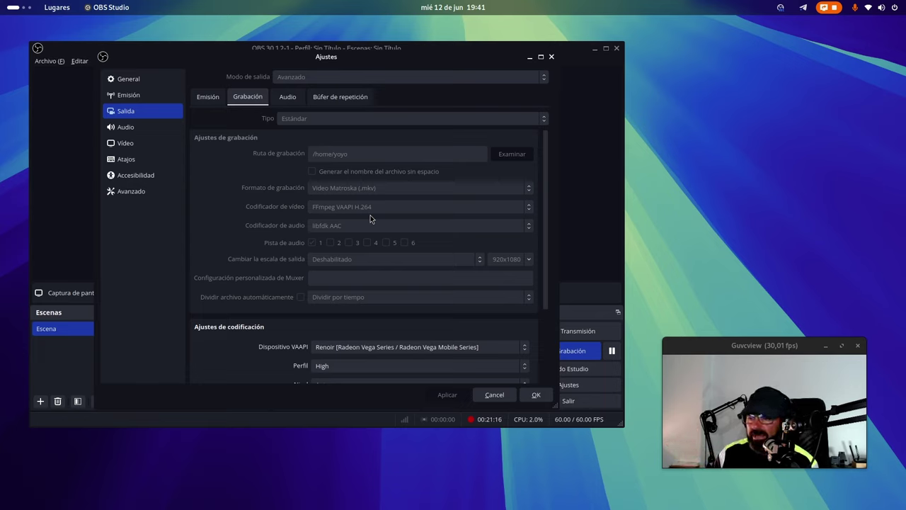
Review the streaming output and encoding settings, and dismiss the OBS settings dialog without applying changes
left_click(204, 100)
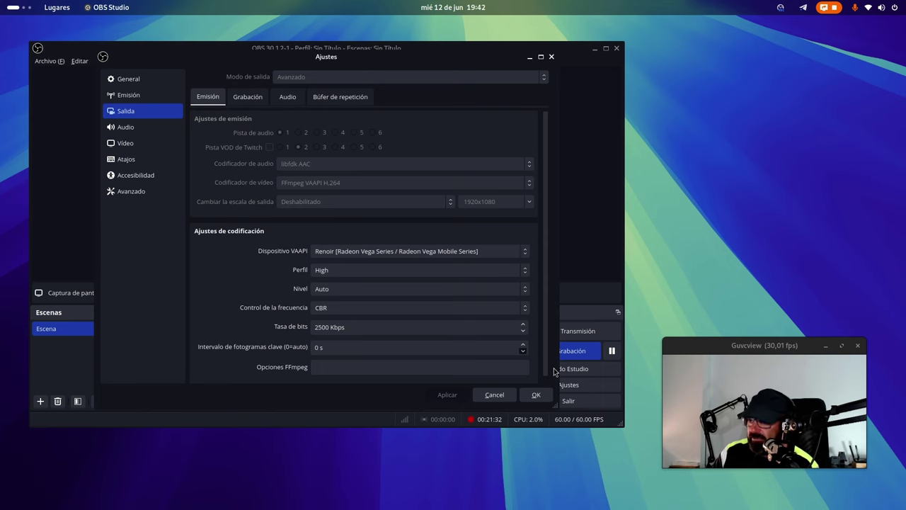
scroll(548, 375, "down", 1)
left_click(499, 395)
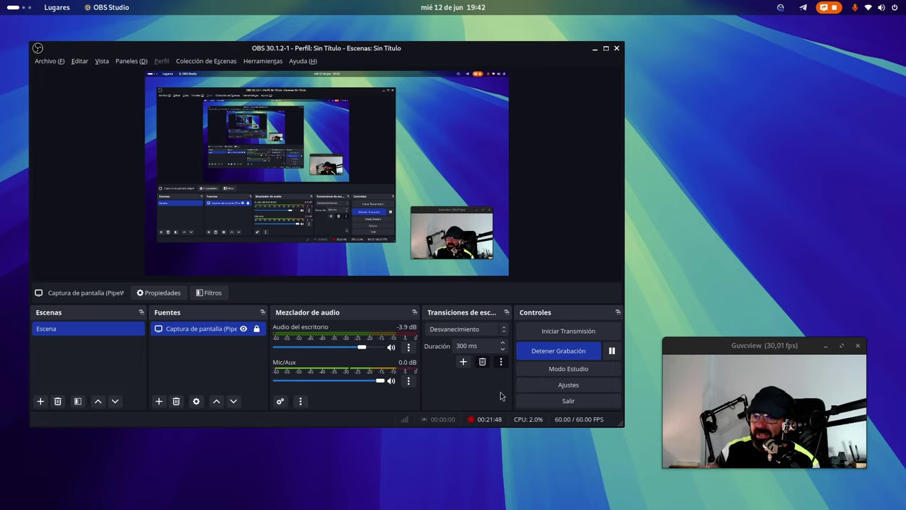
Open the Añadir/Quitar software package manager in a maximized window, search for "mesa" and review the listed driver packages
key("super")
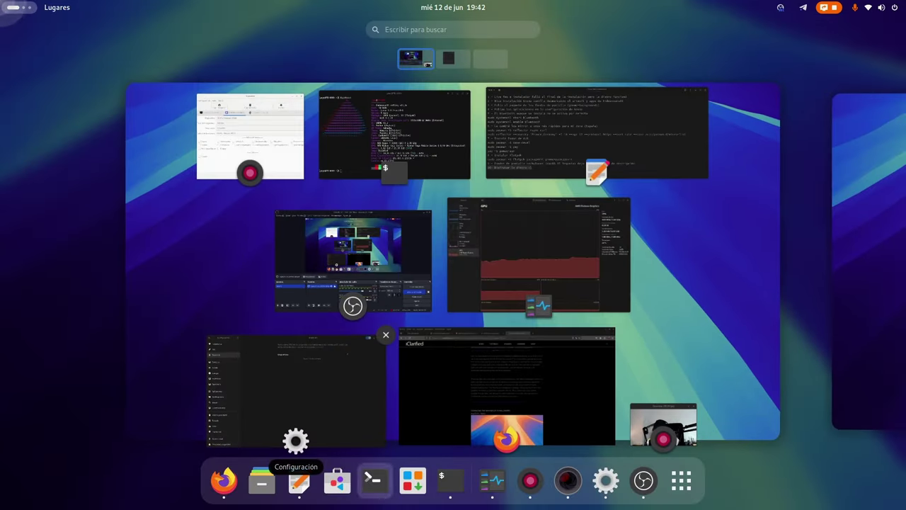
left_click(416, 489)
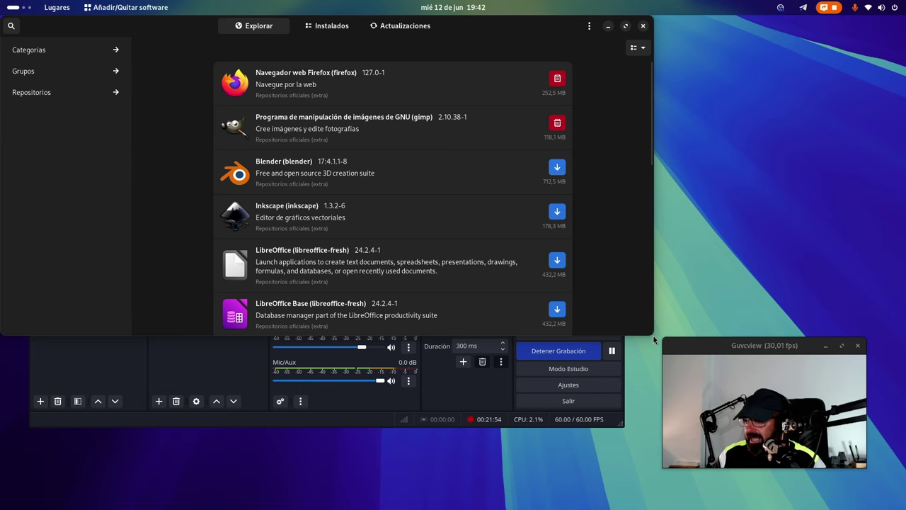
left_click(625, 27)
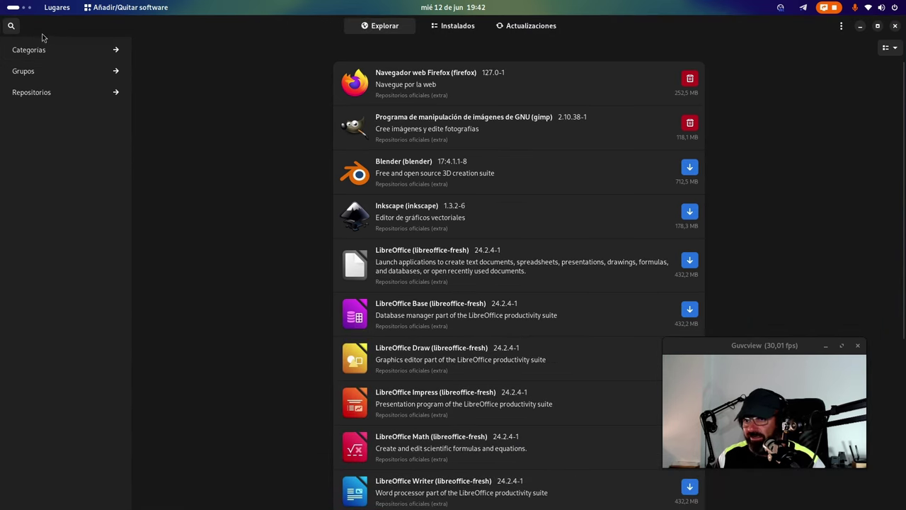
left_click(11, 25)
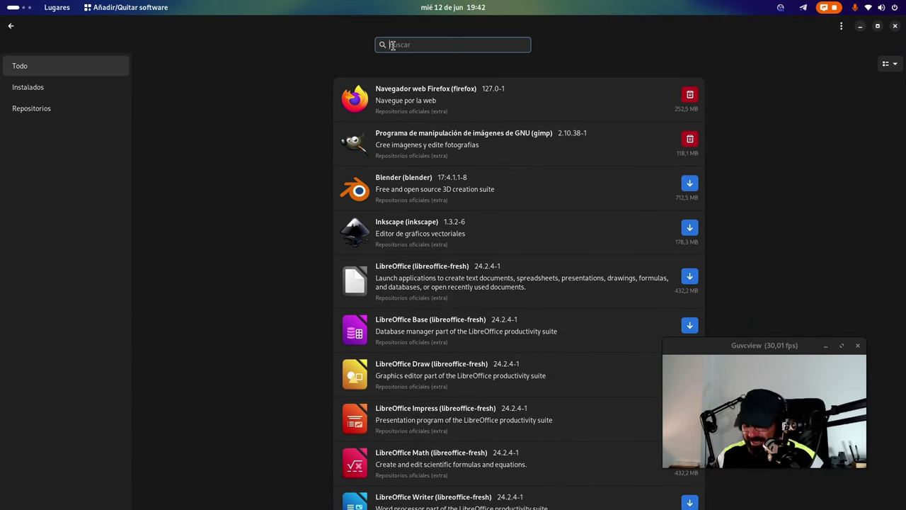
type("mesa")
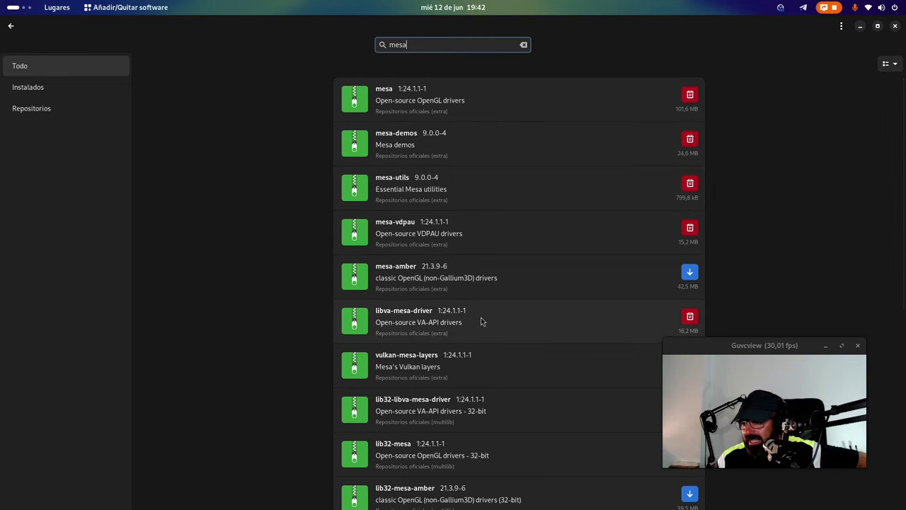
scroll(480, 322, "down", 3)
scroll(481, 321, "up", 3)
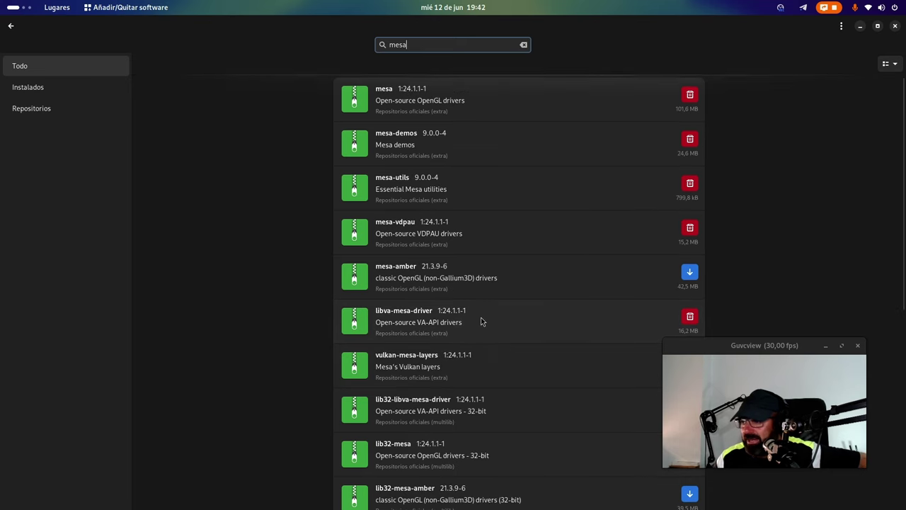
scroll(481, 321, "down", 5)
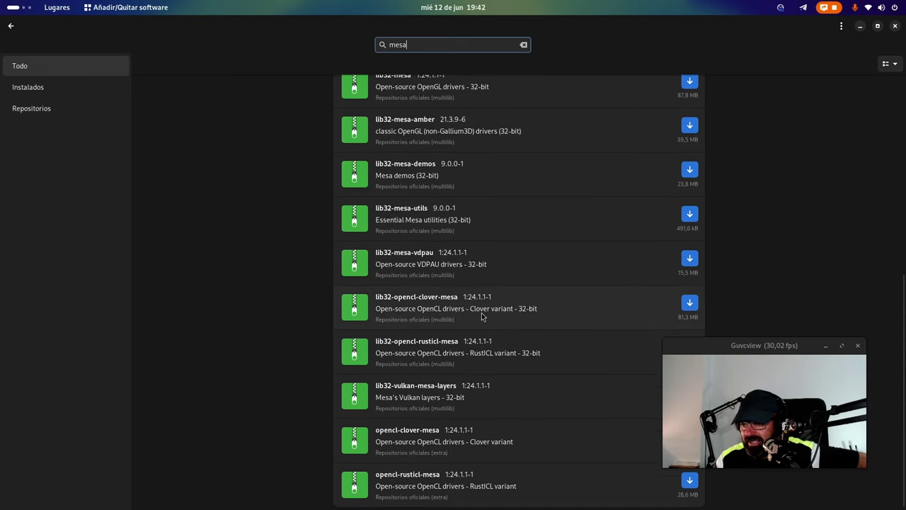
scroll(481, 316, "up", 5)
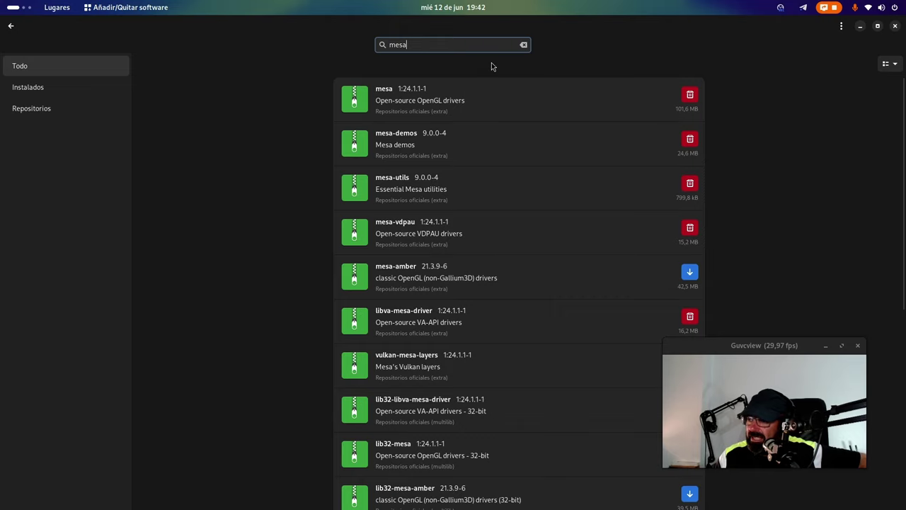
Search the package manager for "amdgpu" instead, and close its window after checking the driver package
key("ctrl+a")
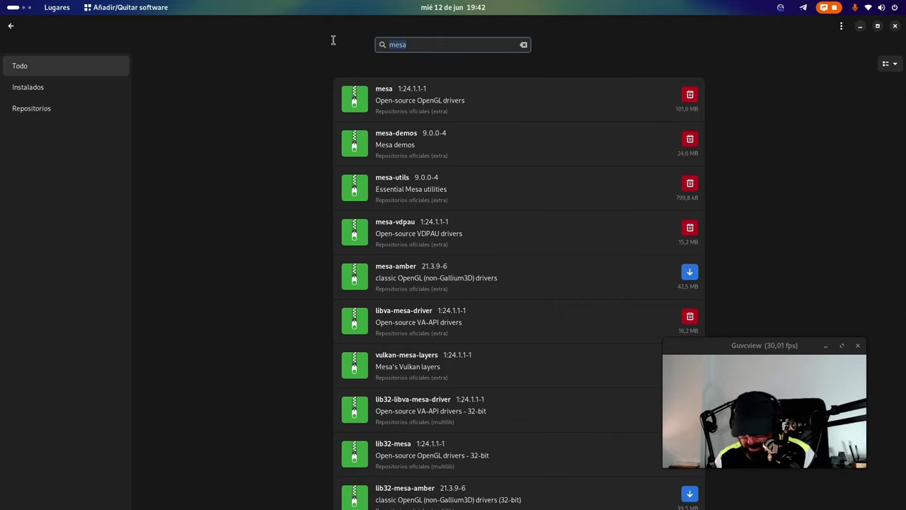
type("amdgpu")
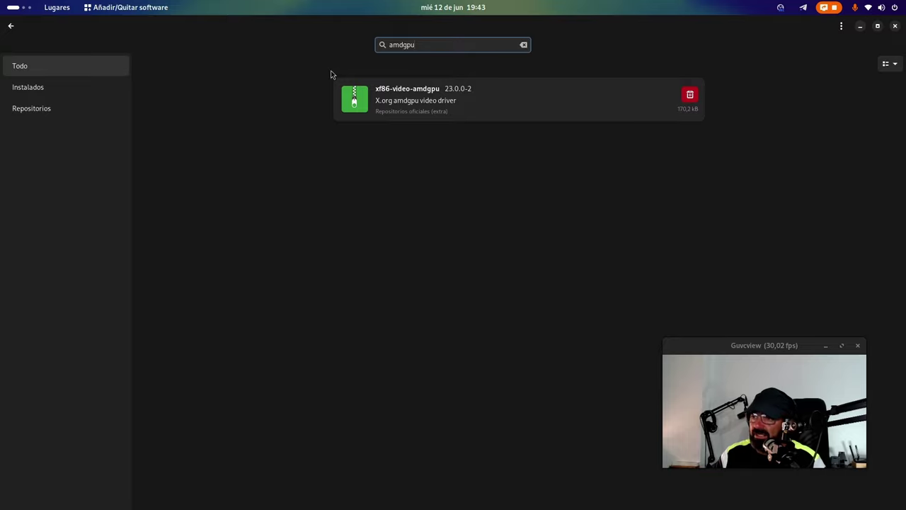
left_click(895, 27)
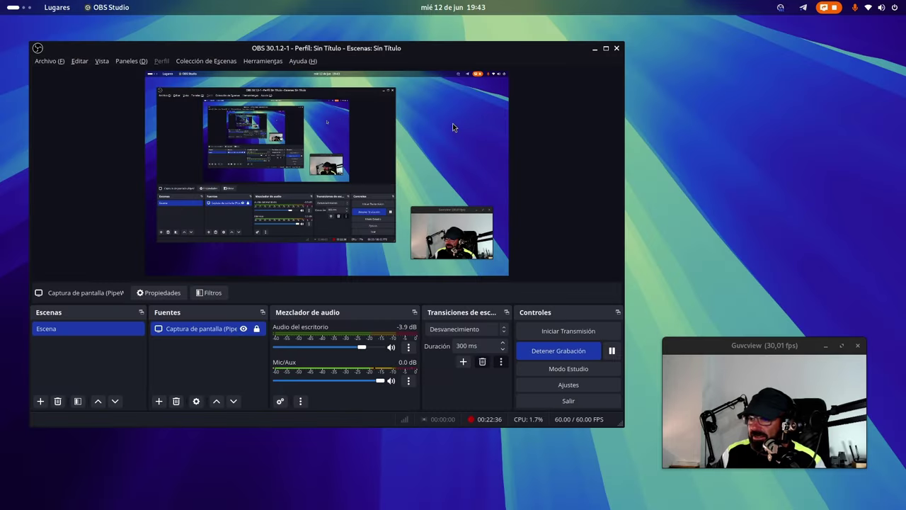
Switch to the Black Box terminal, maximize it and run btop to monitor CPU, GPU and memory usage
key("super")
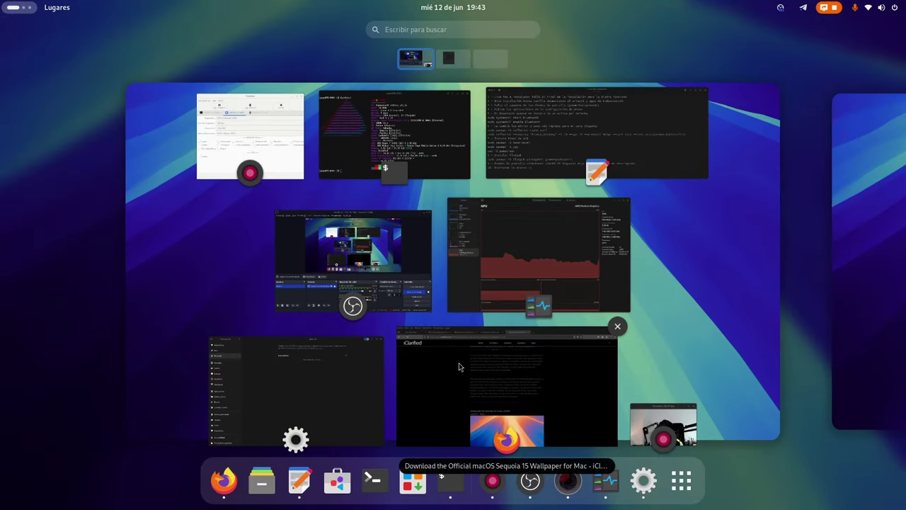
key("super")
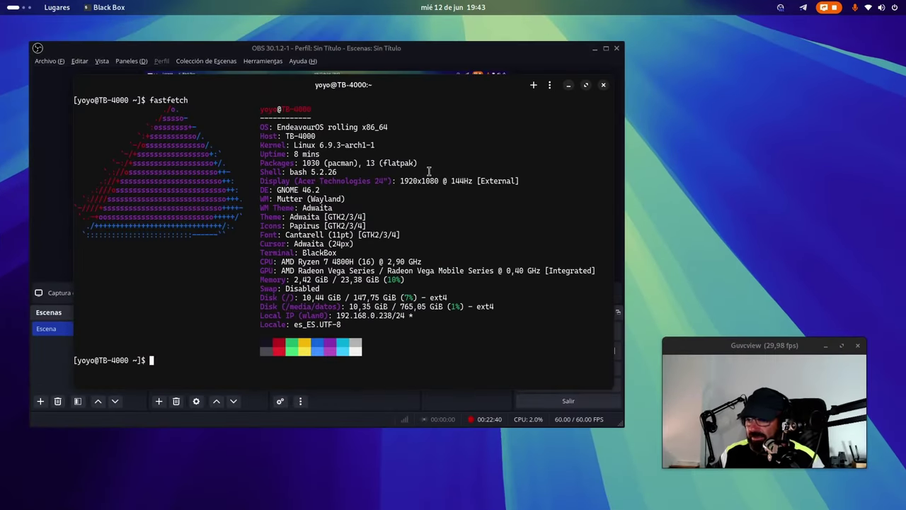
left_click(585, 85)
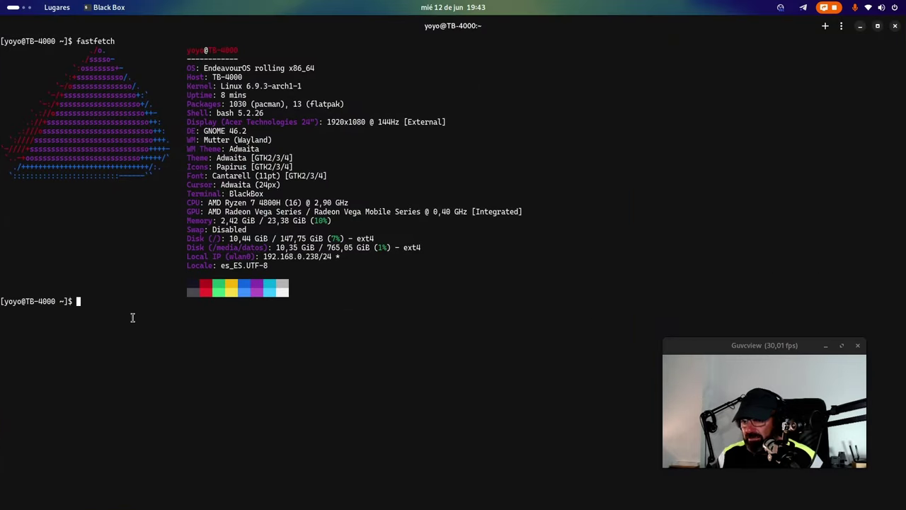
type("btop")
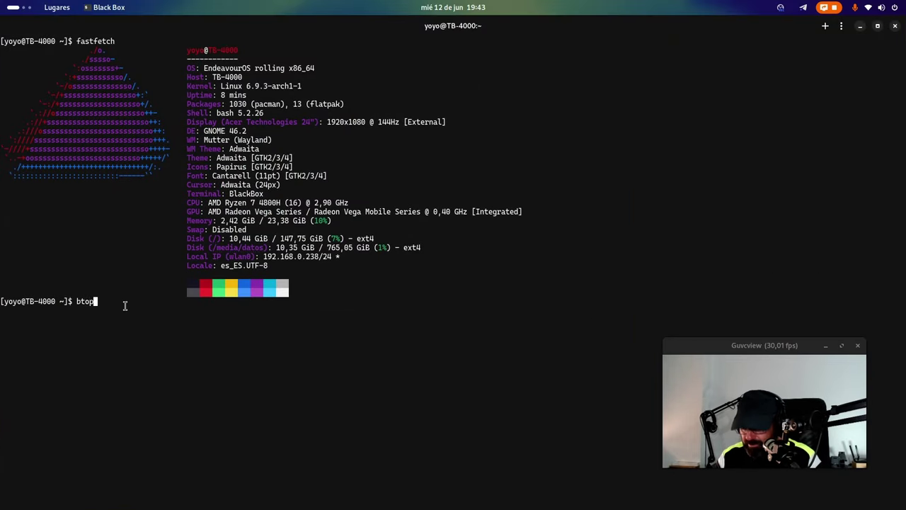
key("Return")
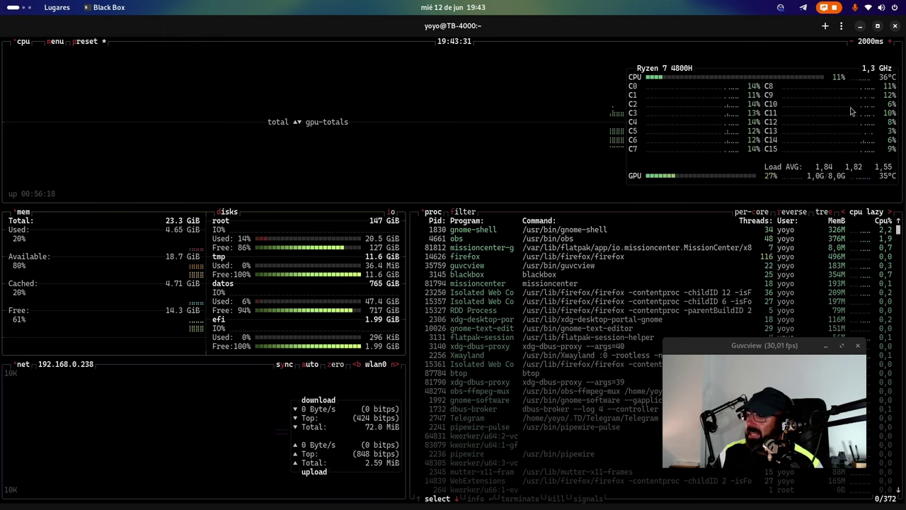
Minimize the terminal and OBS Studio windows, and bring Black Box with btop back to the front
left_click(859, 26)
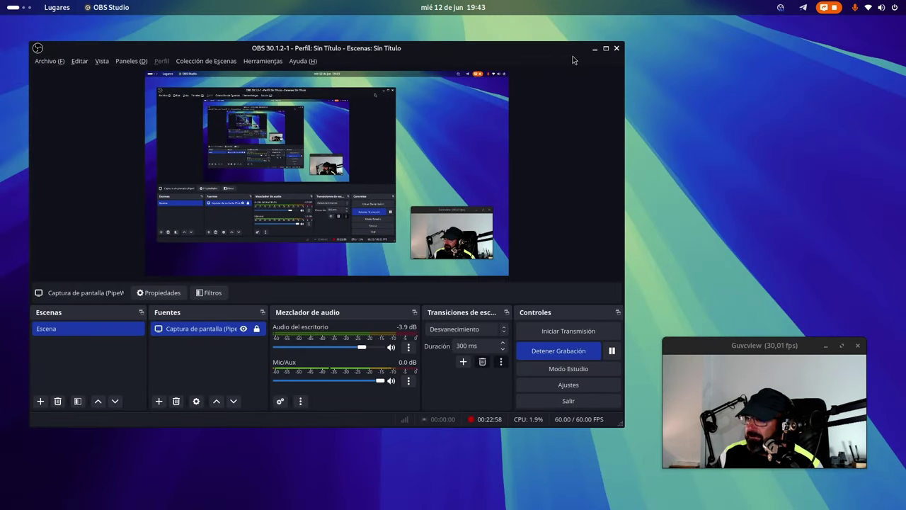
left_click(595, 49)
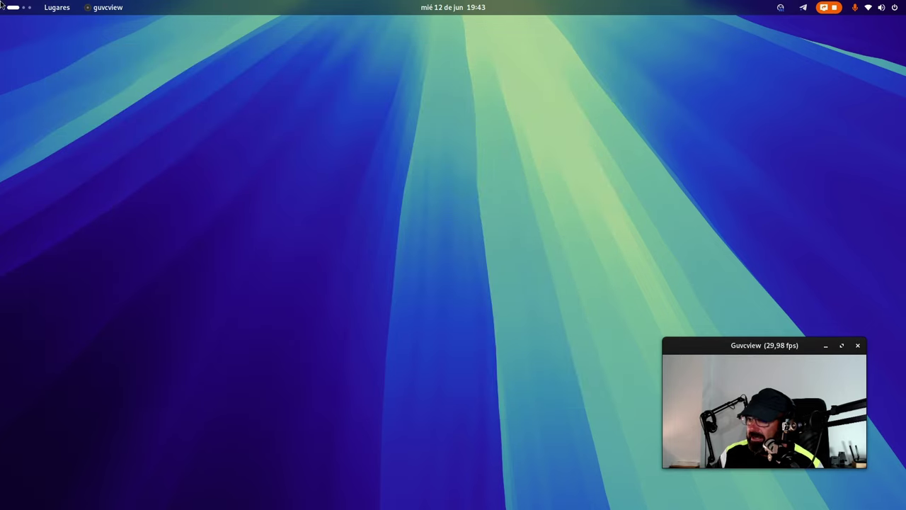
key("super")
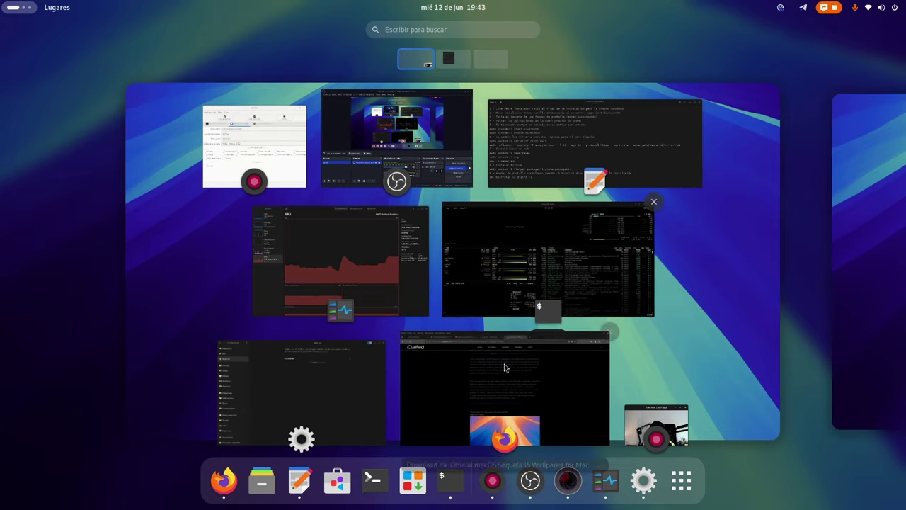
left_click(456, 485)
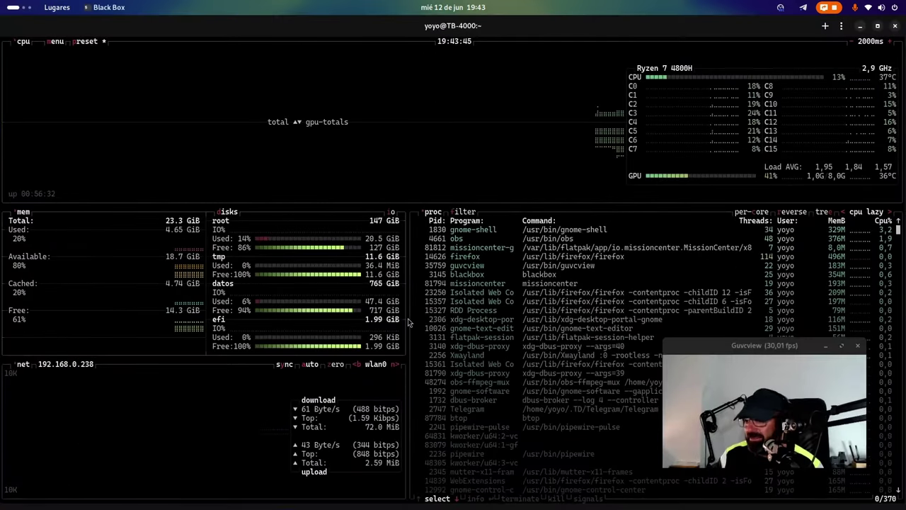
key("super")
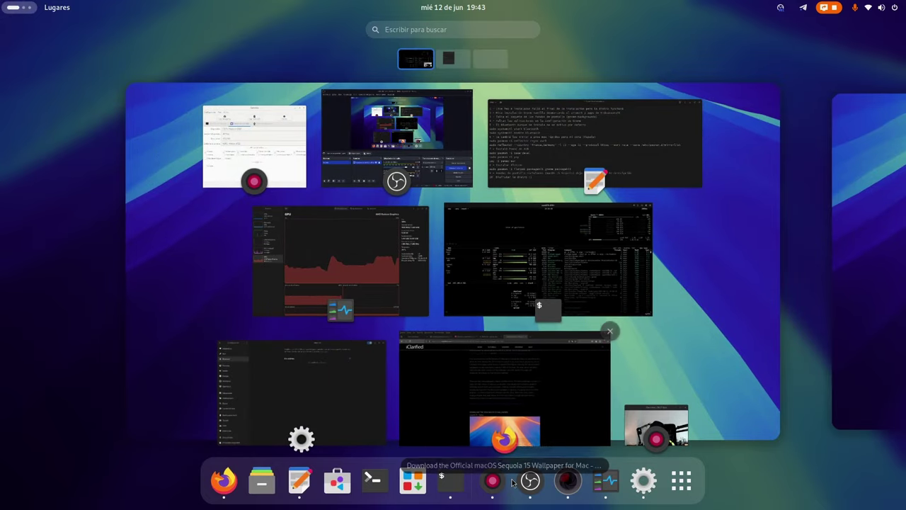
left_click(451, 481)
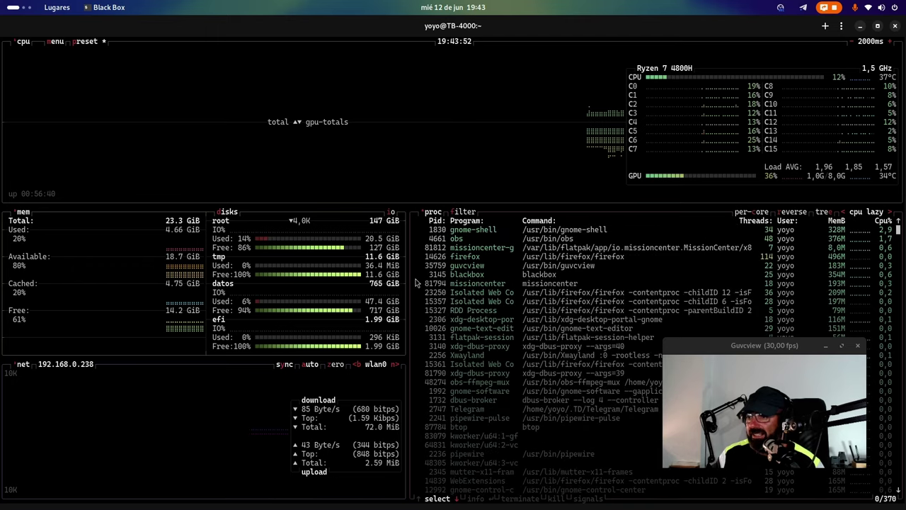
Open a GNOME Terminal window over btop, enlarge it, run fastfetch and reposition the window over the desktop
key("super")
left_click(365, 488)
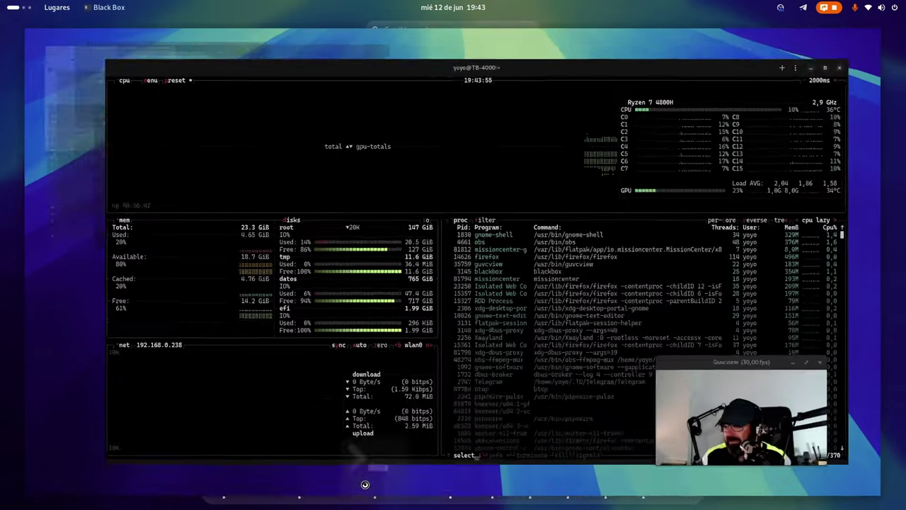
left_click_drag(360, 279, 610, 394)
type("faste")
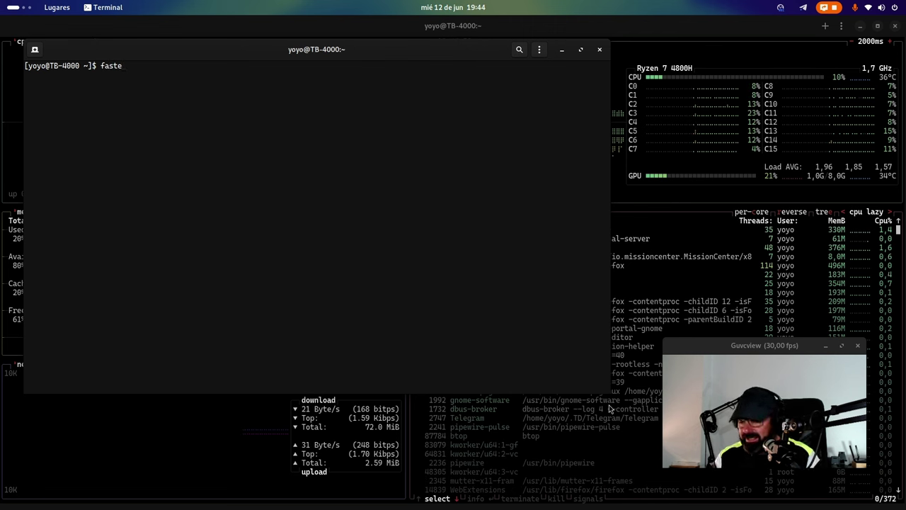
key("BackSpace")
type("fetch")
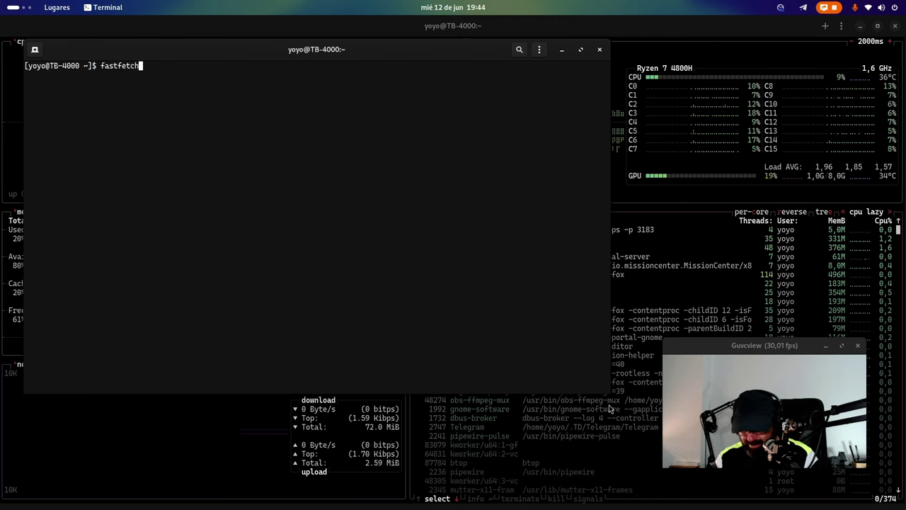
key("Return")
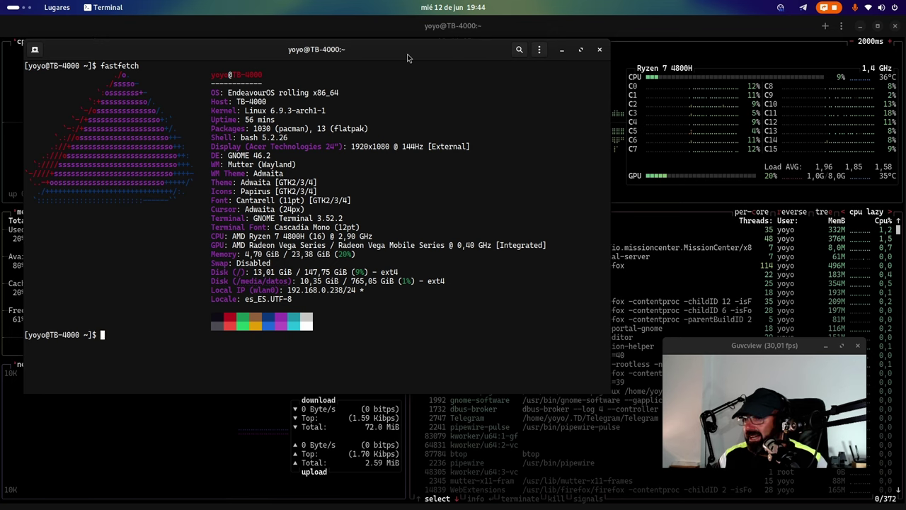
left_click_drag(408, 54, 434, 83)
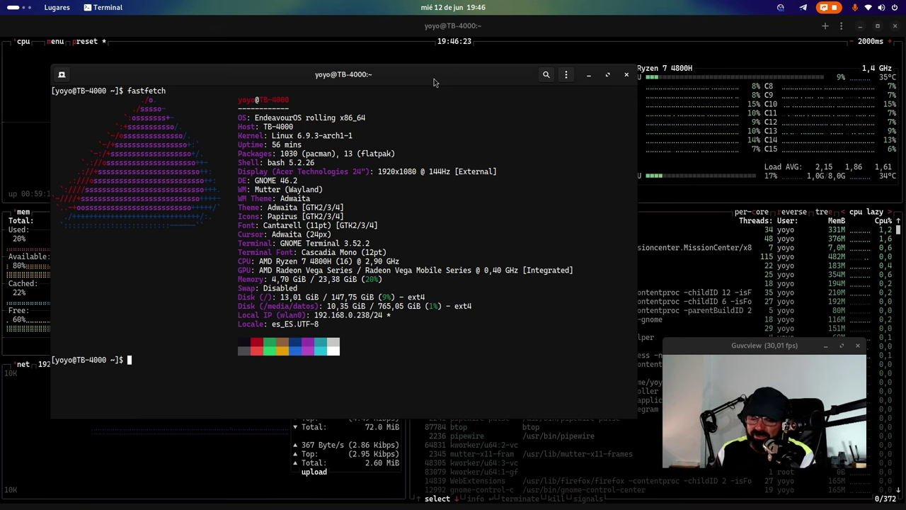
Browse both pages of installed applications in the GNOME app grid, and return to the desktop
key("super")
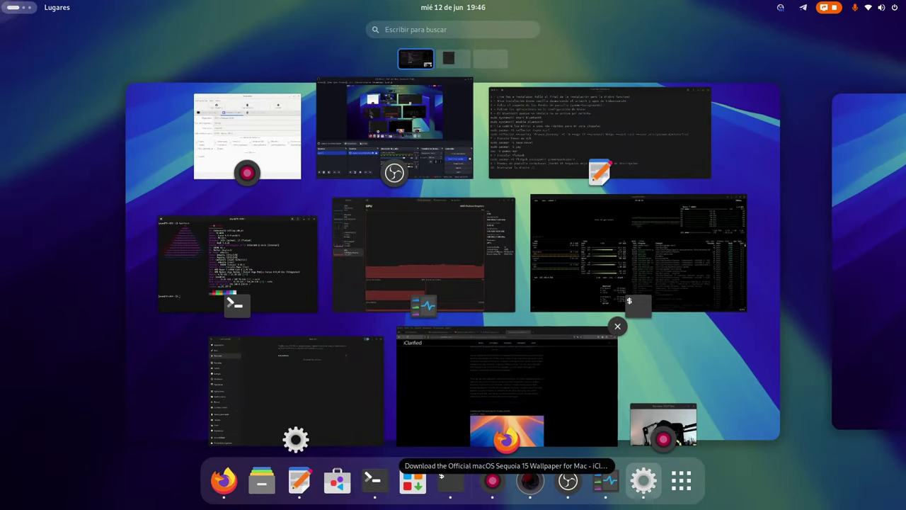
left_click(681, 481)
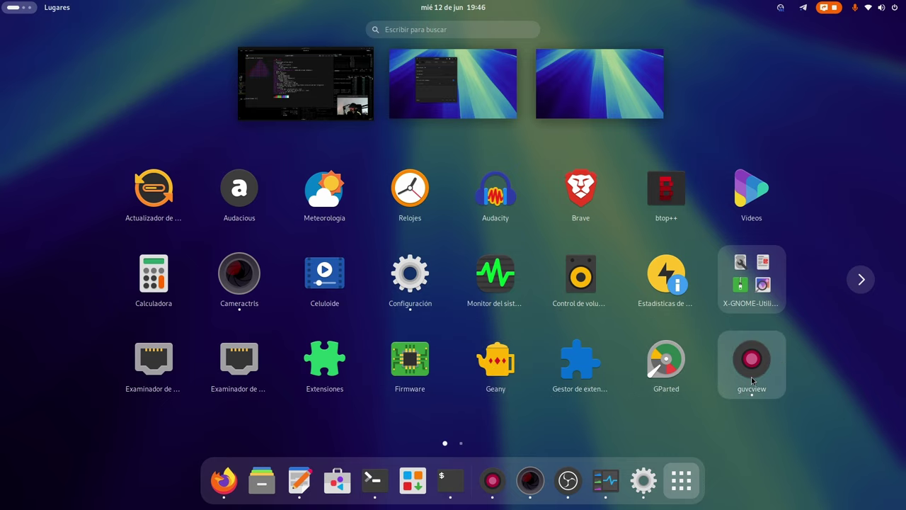
scroll(752, 377, "down", 1)
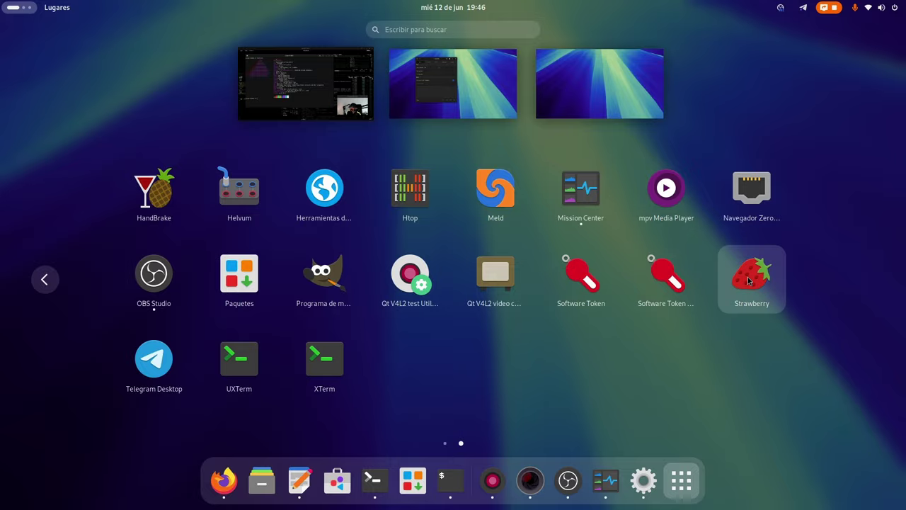
scroll(715, 319, "up", 1)
mouse_move(3, 4)
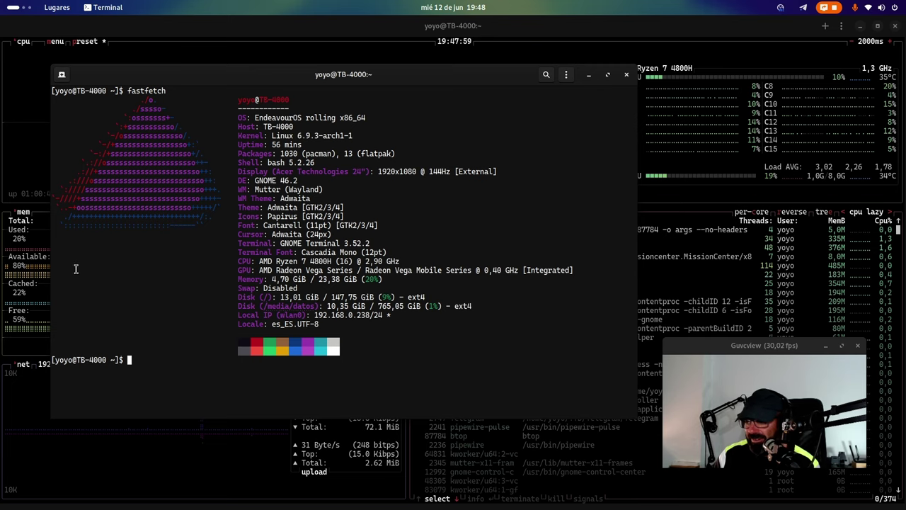
Switch to the GNOME Configuración window and show the system's Acerca de page with the hardware details
key("super")
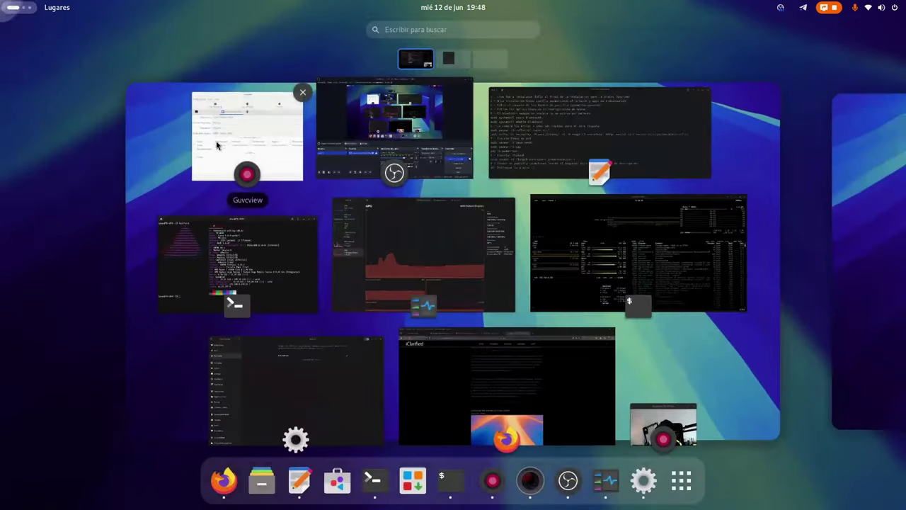
left_click(301, 364)
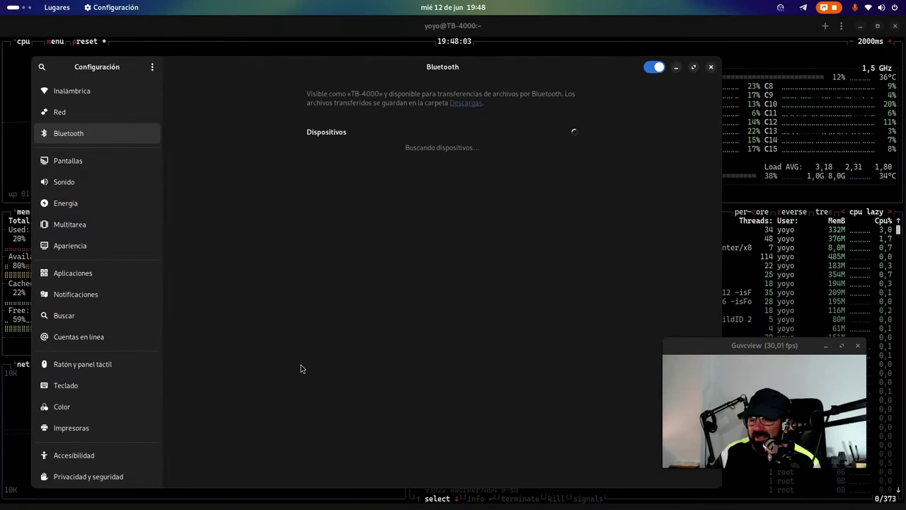
scroll(145, 425, "down", 2)
left_click(89, 473)
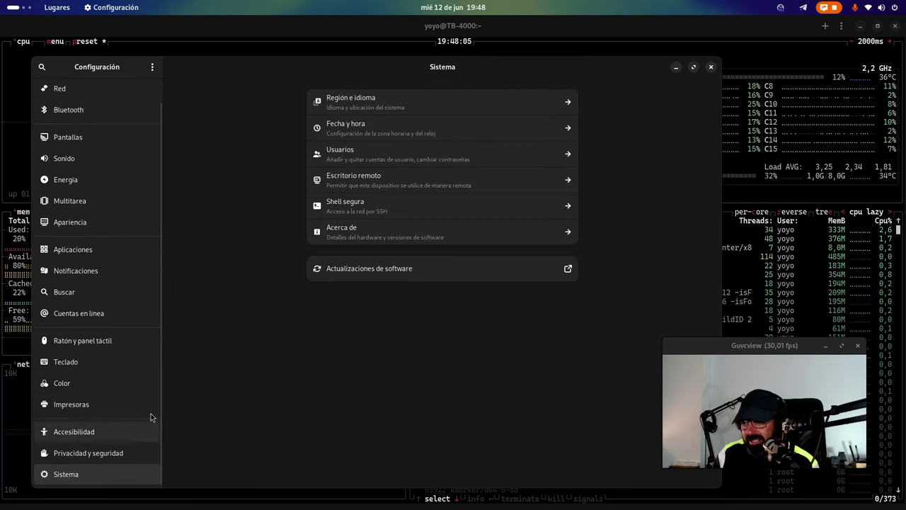
left_click(364, 236)
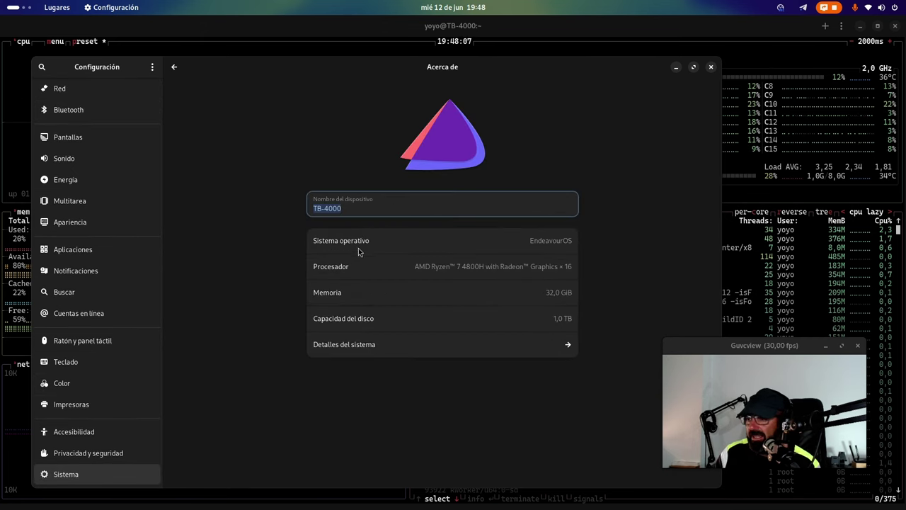
View the hardware and software information in Detalles del sistema with the dialog enlarged, close it and minimize the Configuración window
left_click(359, 346)
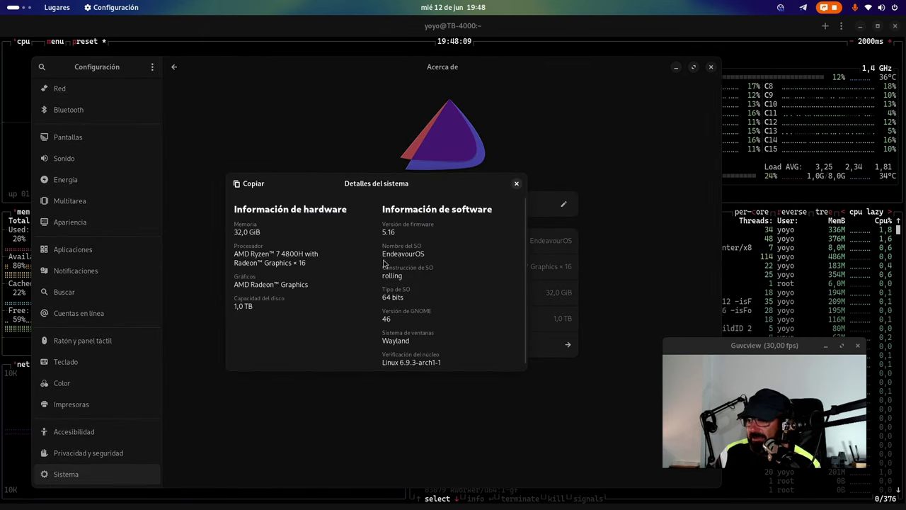
left_click_drag(523, 368, 552, 398)
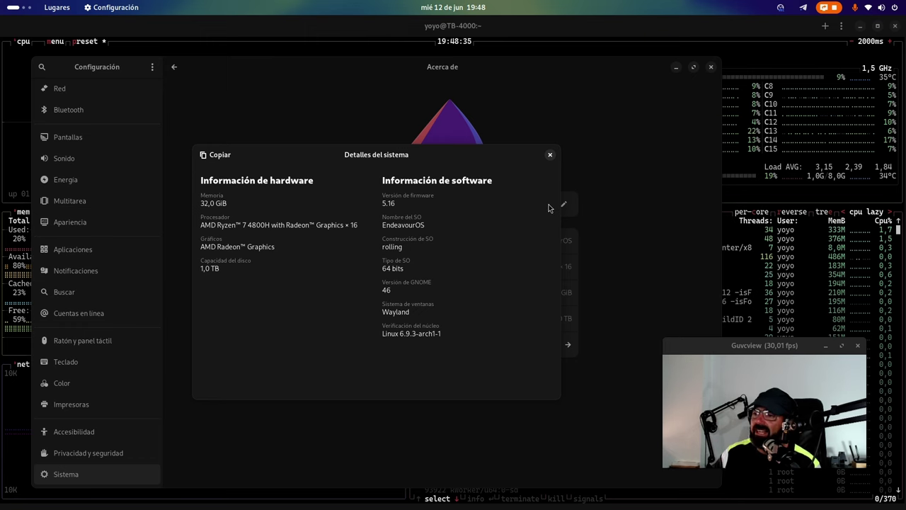
left_click(550, 155)
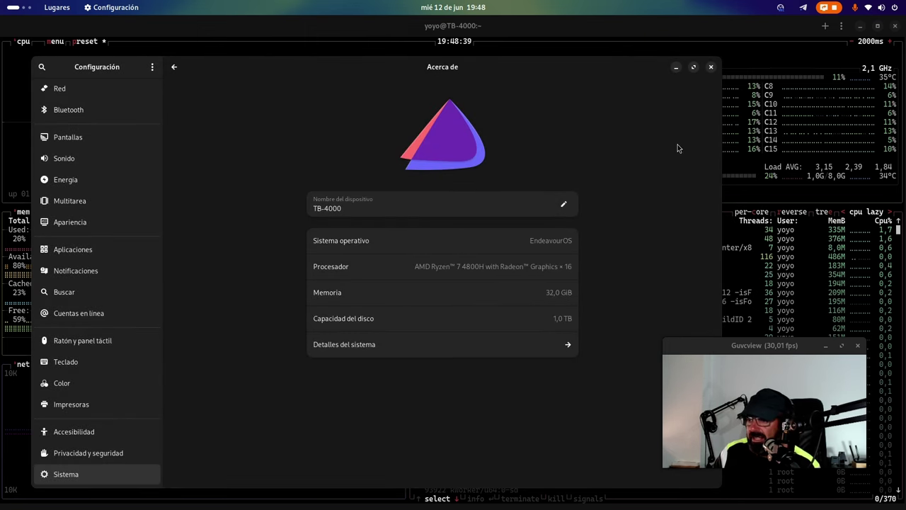
left_click(676, 68)
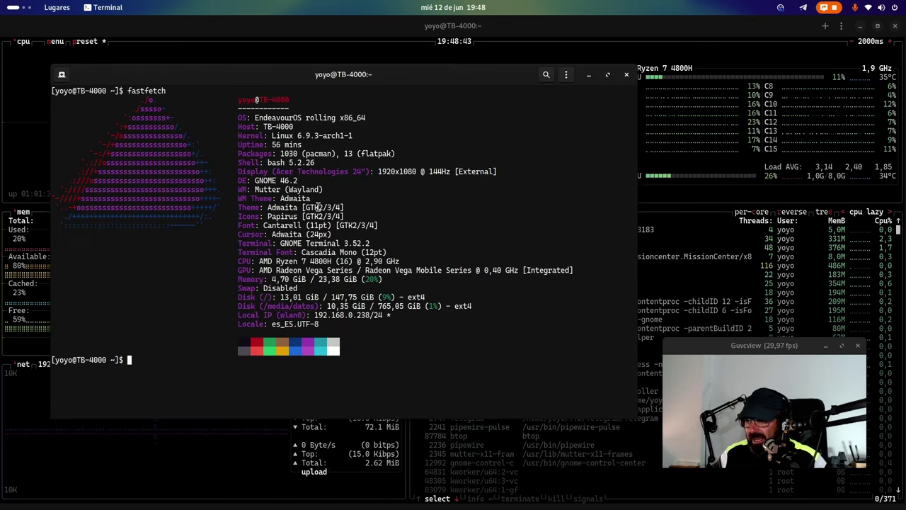
Write the command "sudo pacman -S linux-lts linux-lts-headers" at the GNOME Terminal prompt without running it
left_click_drag(299, 181, 233, 182)
left_click(198, 354)
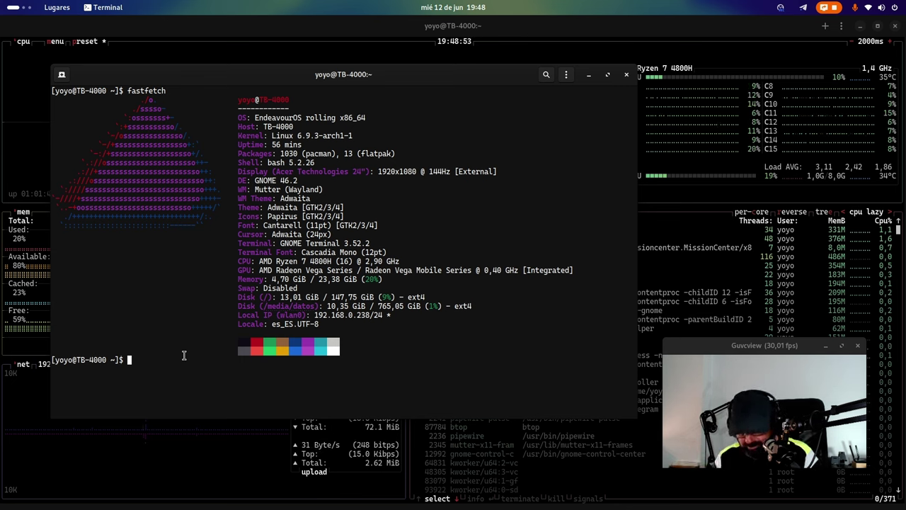
type("sudo ")
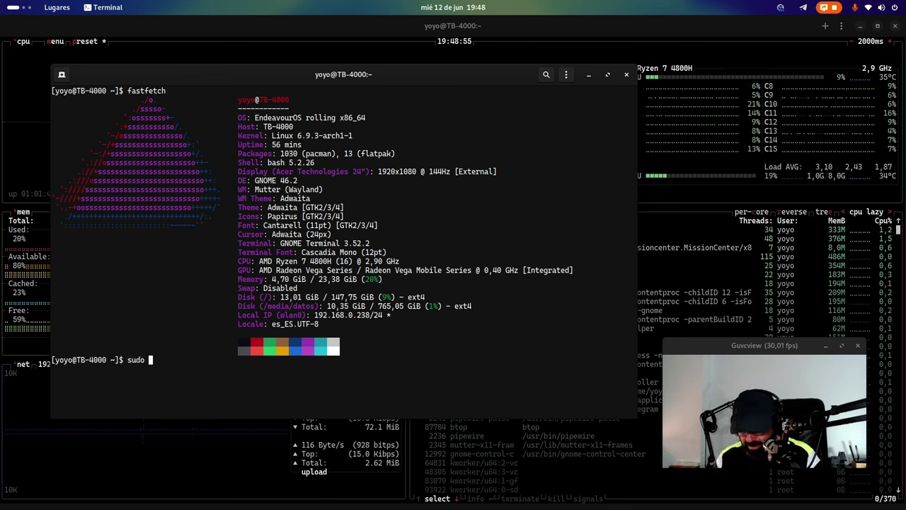
type("pacman ")
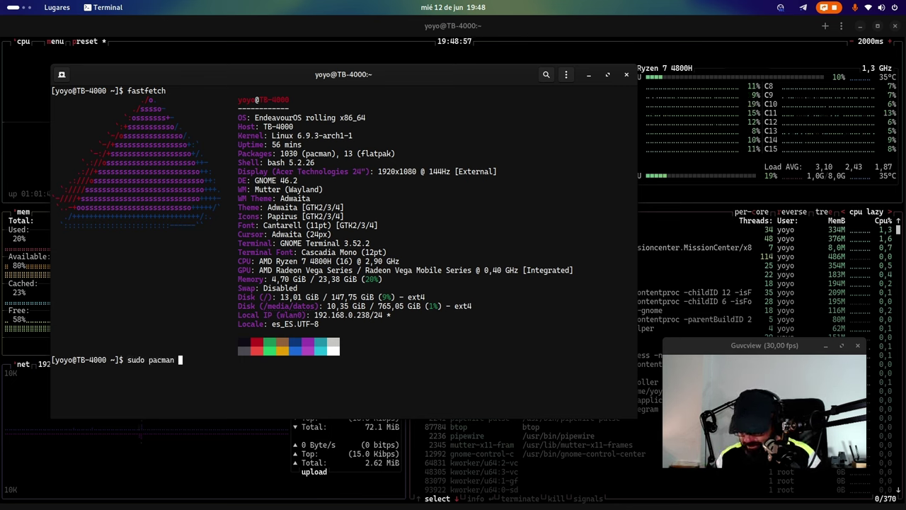
type("-S ")
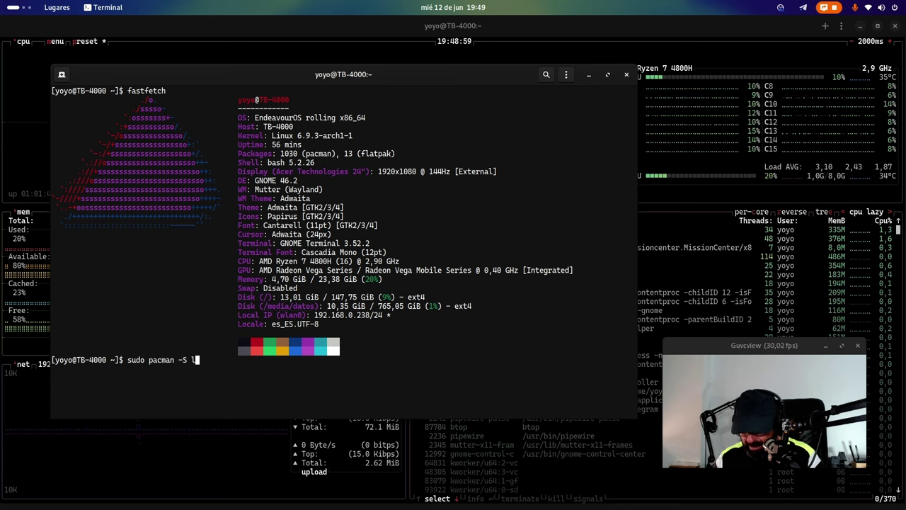
type("linux-lt")
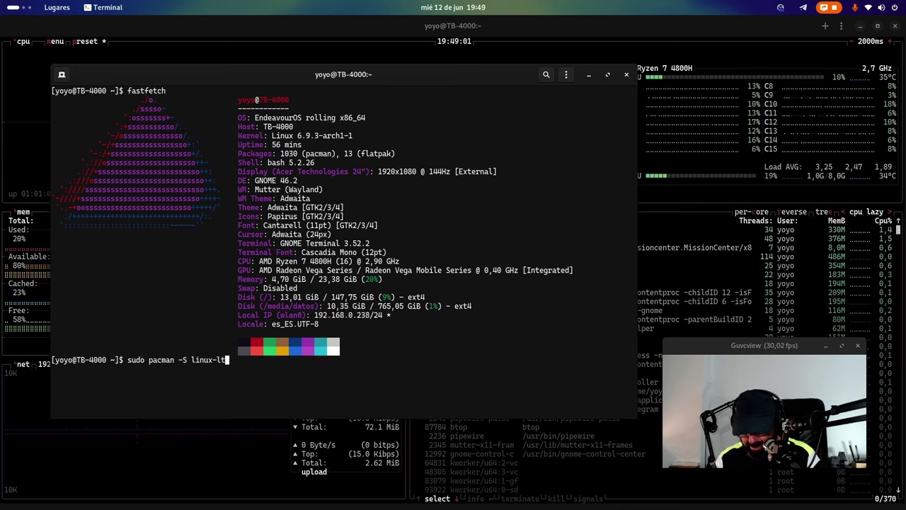
type("s linux")
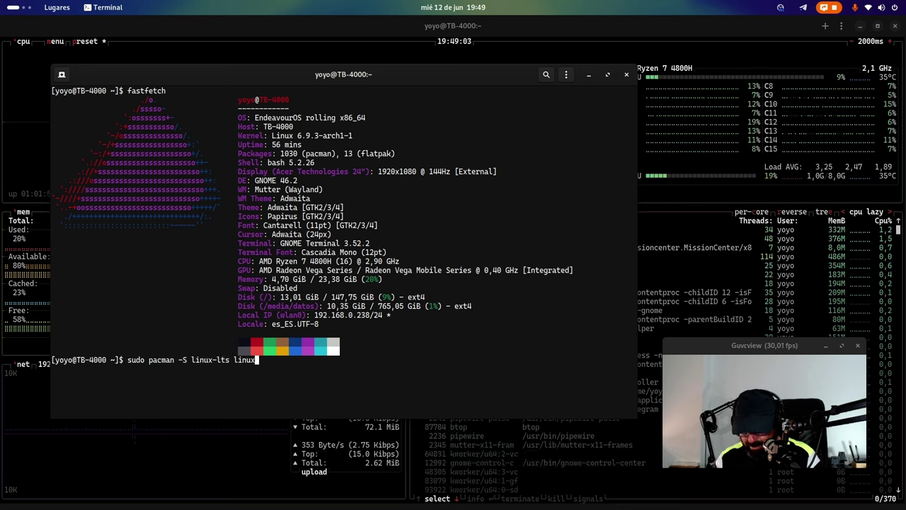
type("-lts-")
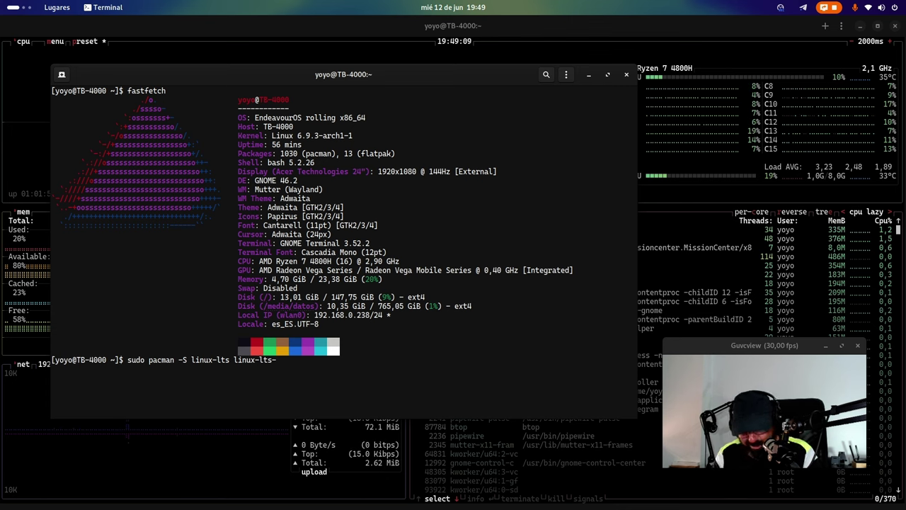
type("headers")
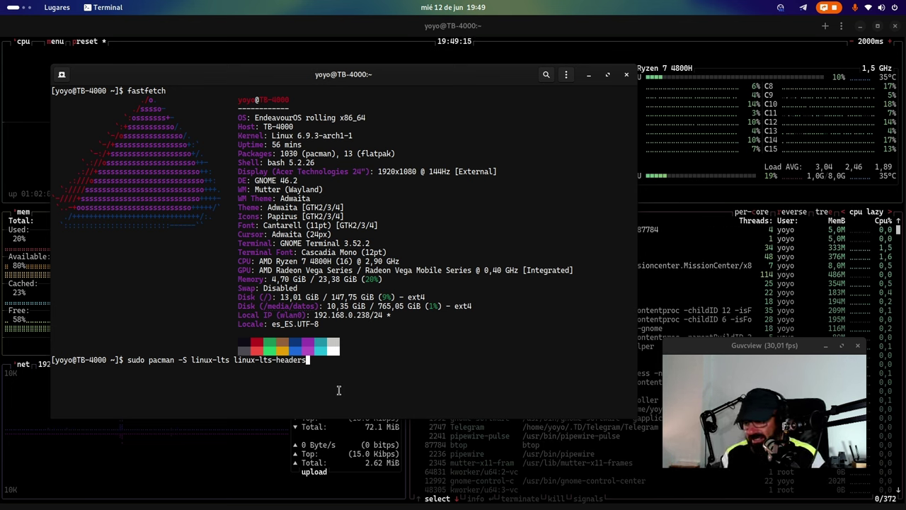
Switch to the Firefox window and load salmorejogeek.com in a new tab
mouse_move(1, 1)
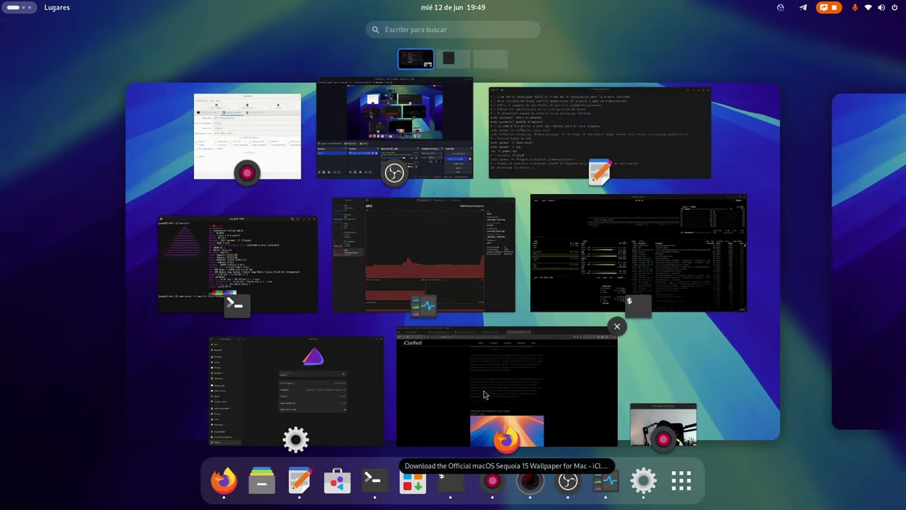
left_click(507, 386)
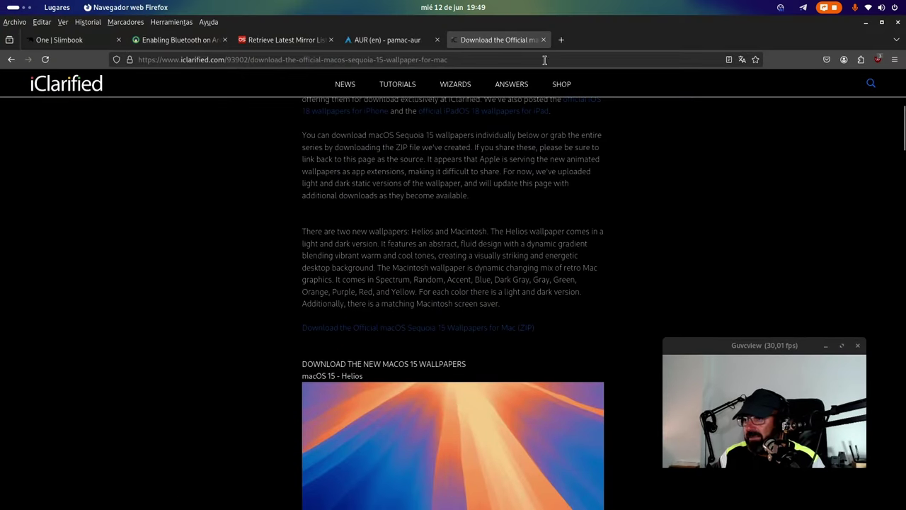
left_click(561, 40)
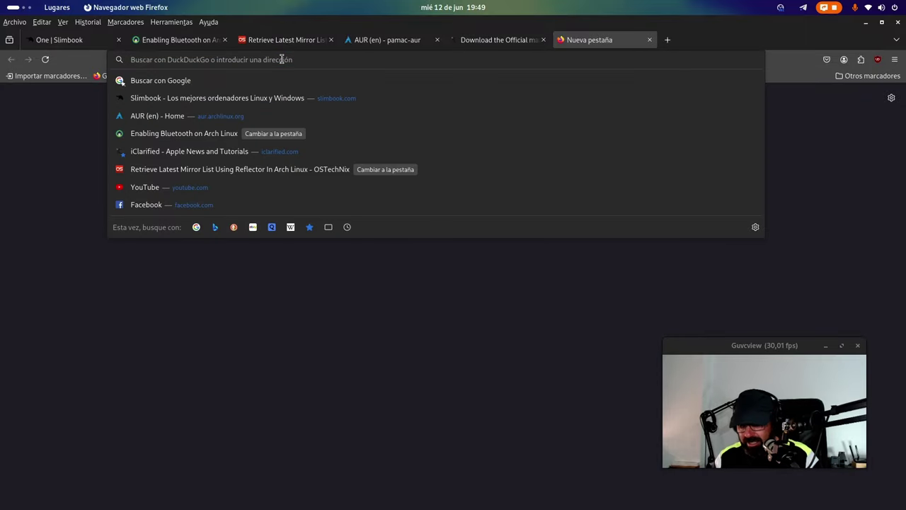
type("salmorejogeek.com/")
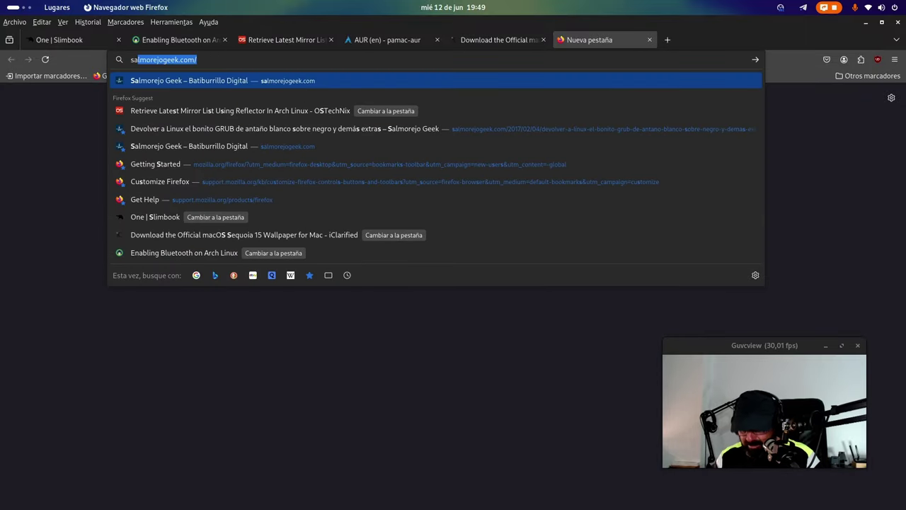
key("Return")
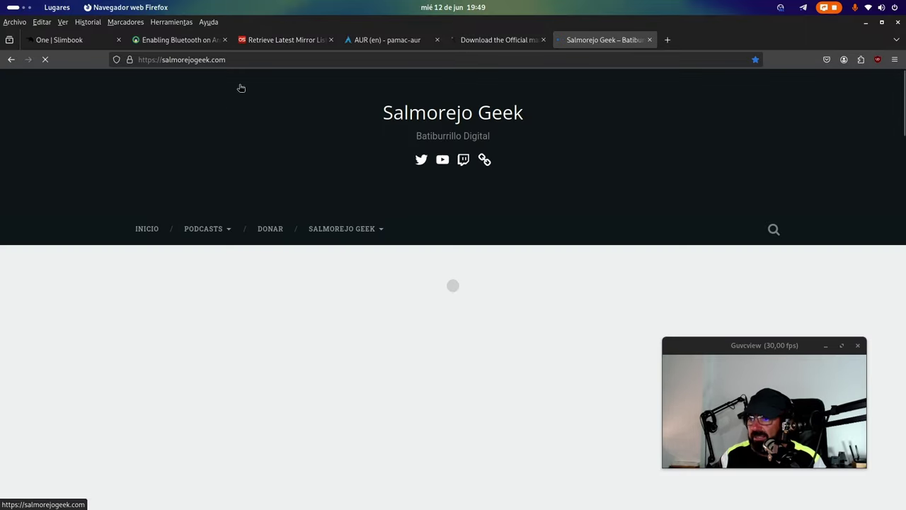
Search the Salmorejo Geek site for "grub" and open the article "Devolver a Linux el bonito GRUB de antaño blanco sobre negro y demás extras"
left_click(774, 228)
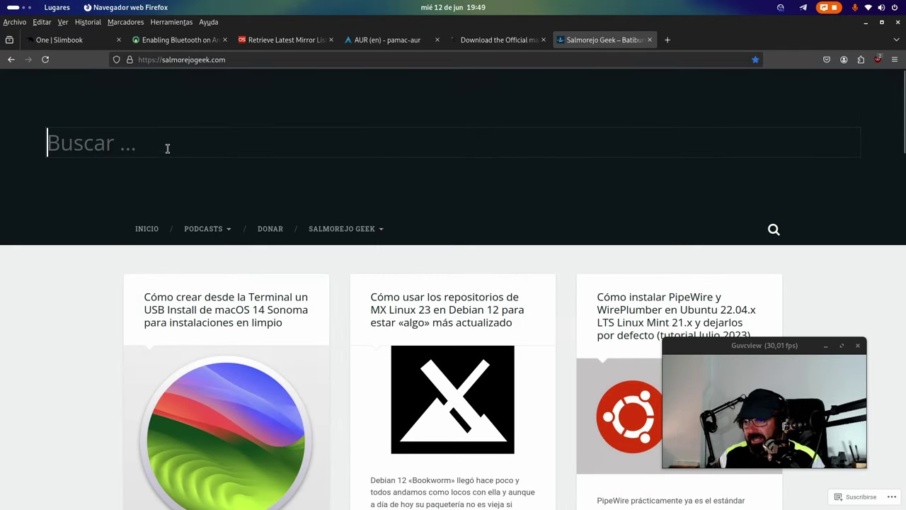
type("grub")
key("Return")
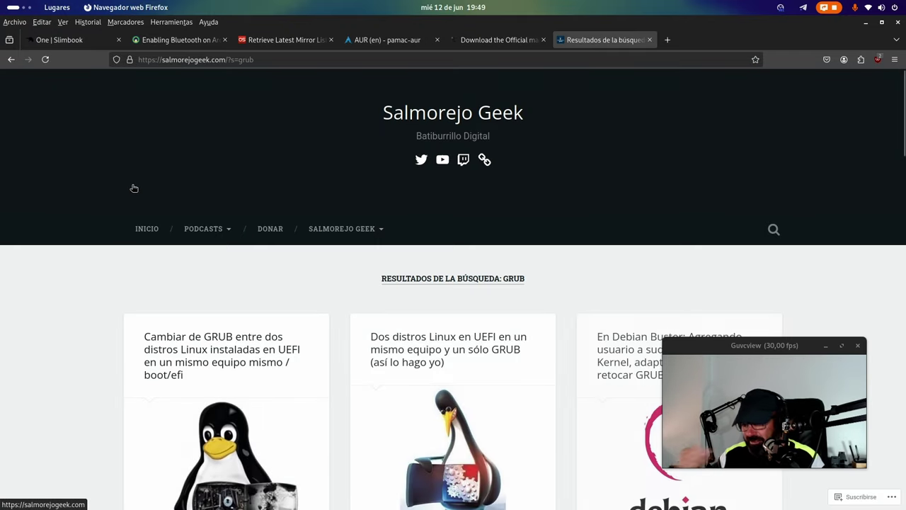
scroll(134, 188, "down", 7)
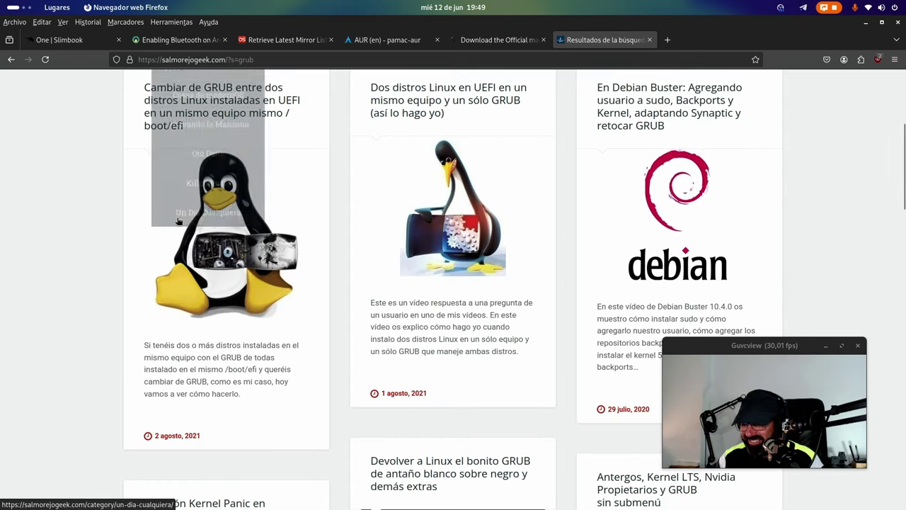
left_click(447, 340)
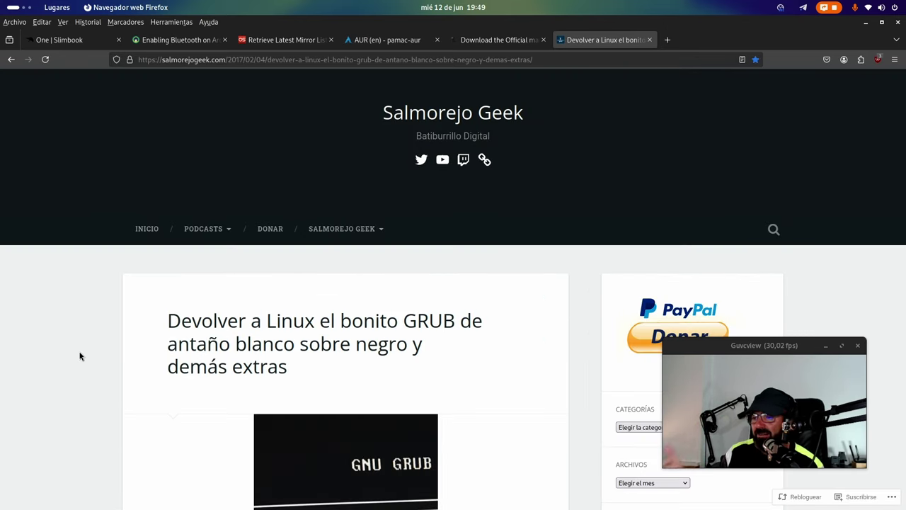
Read through the GRUB article's configuration instructions and examine the example boot menu photos for Antergos and Ubuntu
scroll(97, 354, "down", 10)
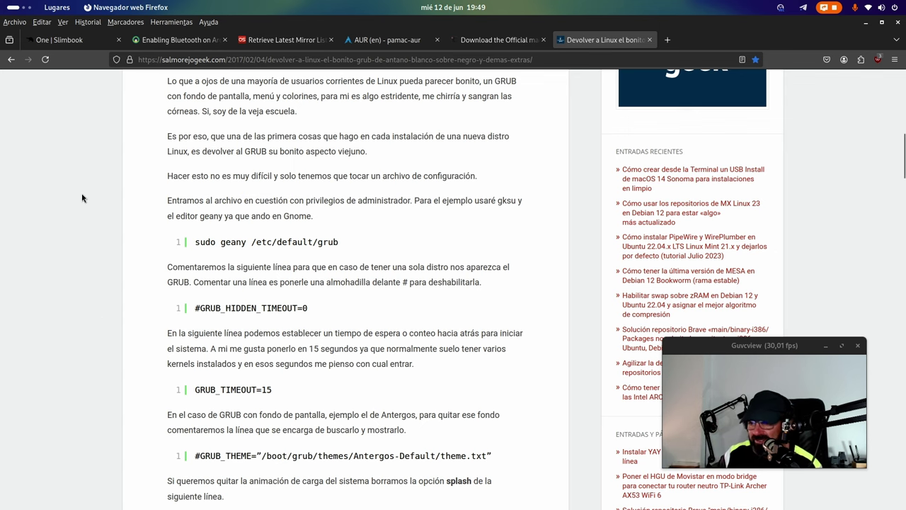
scroll(227, 212, "down", 1)
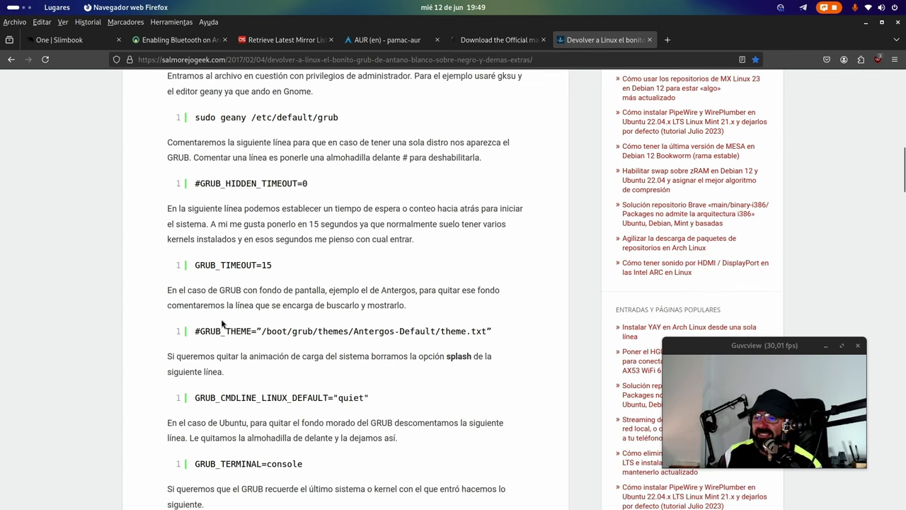
scroll(222, 319, "down", 4)
scroll(221, 319, "down", 8)
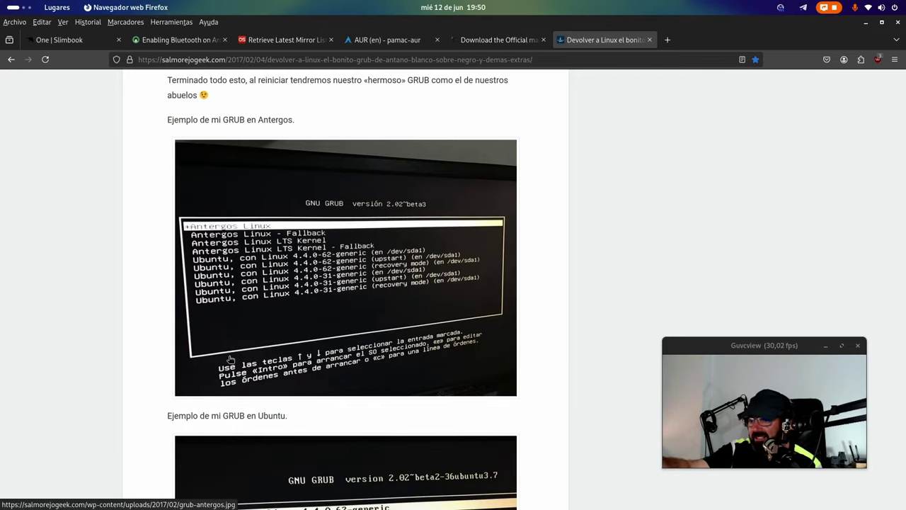
scroll(230, 360, "down", 4)
scroll(223, 316, "up", 5)
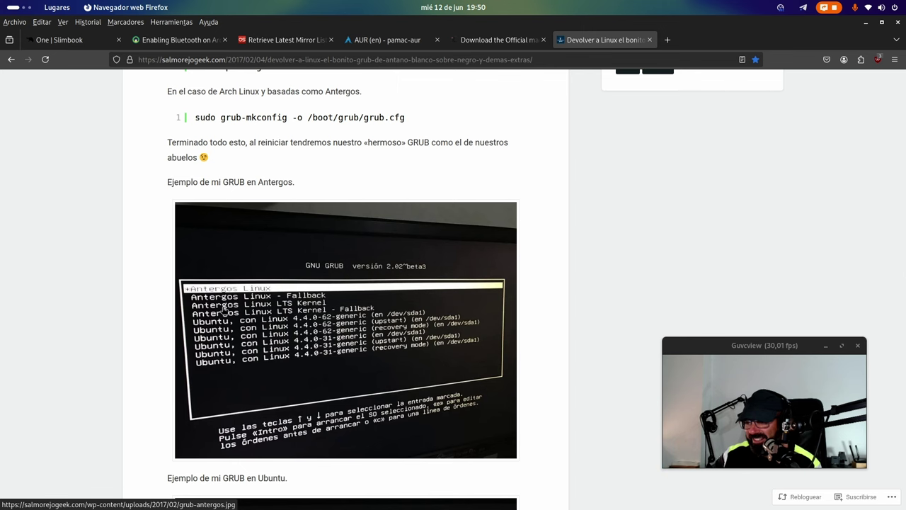
scroll(245, 320, "down", 4)
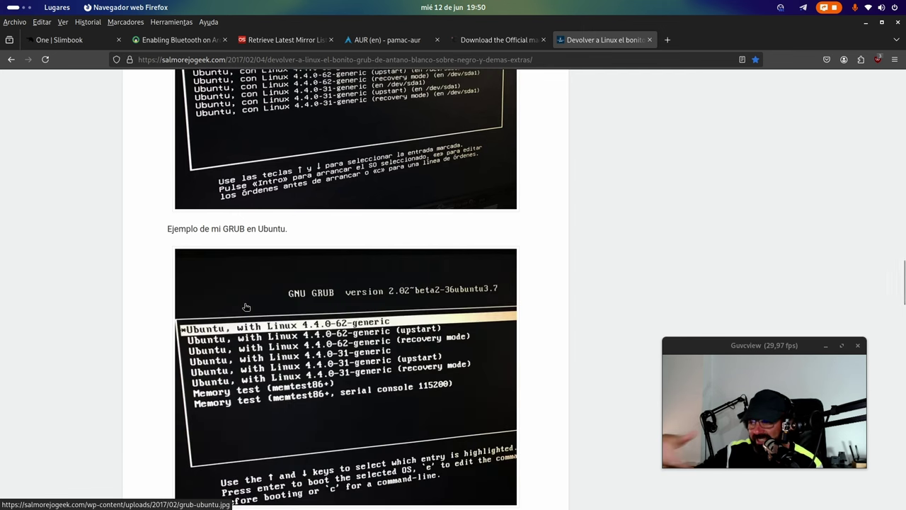
scroll(248, 340, "up", 1)
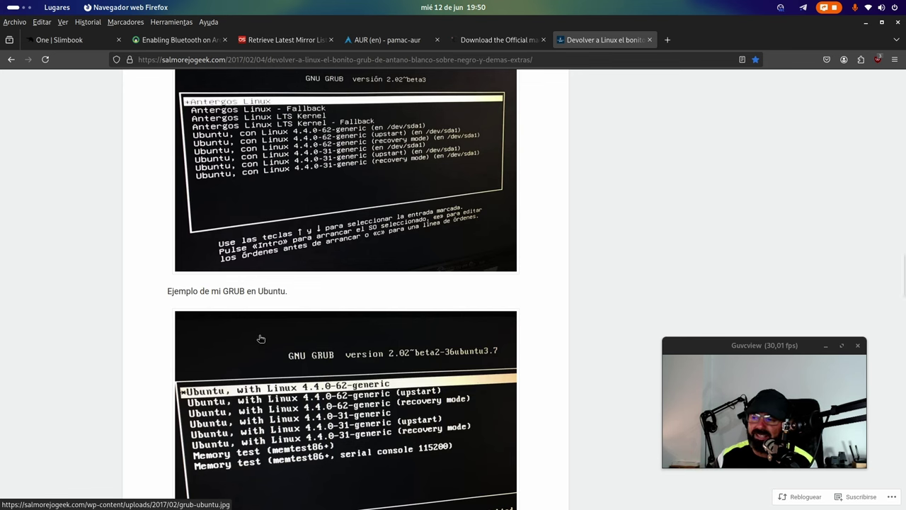
scroll(294, 268, "up", 2)
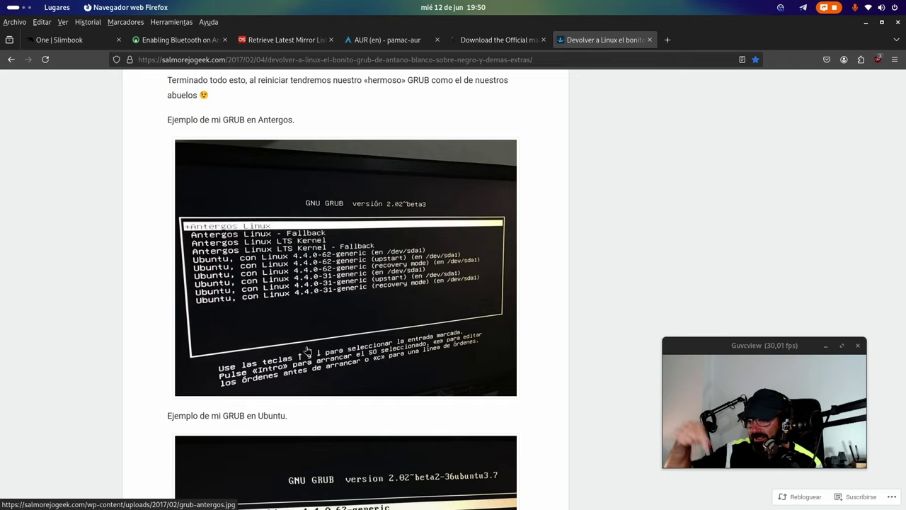
Review the article's GRUB configuration lines again and briefly highlight the GRUB_TIMEOUT=15 line
scroll(307, 350, "up", 8)
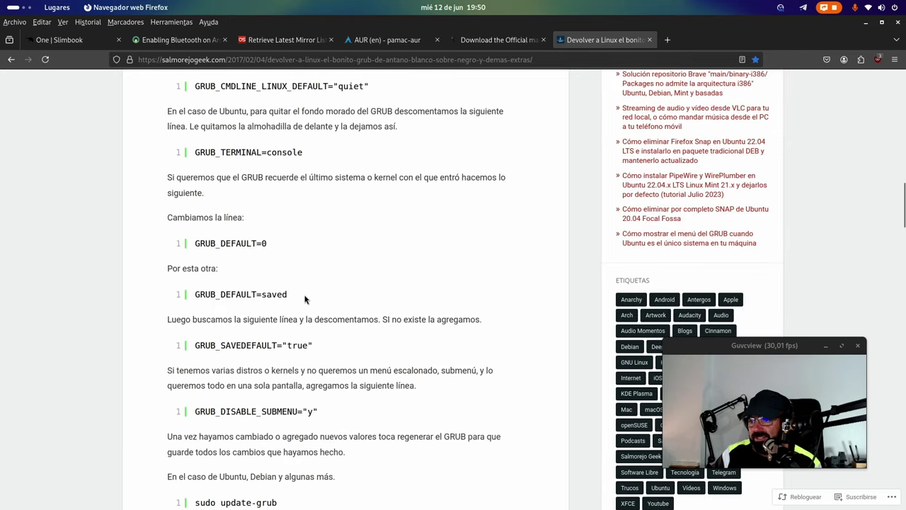
scroll(304, 299, "down", 3)
scroll(305, 300, "up", 3)
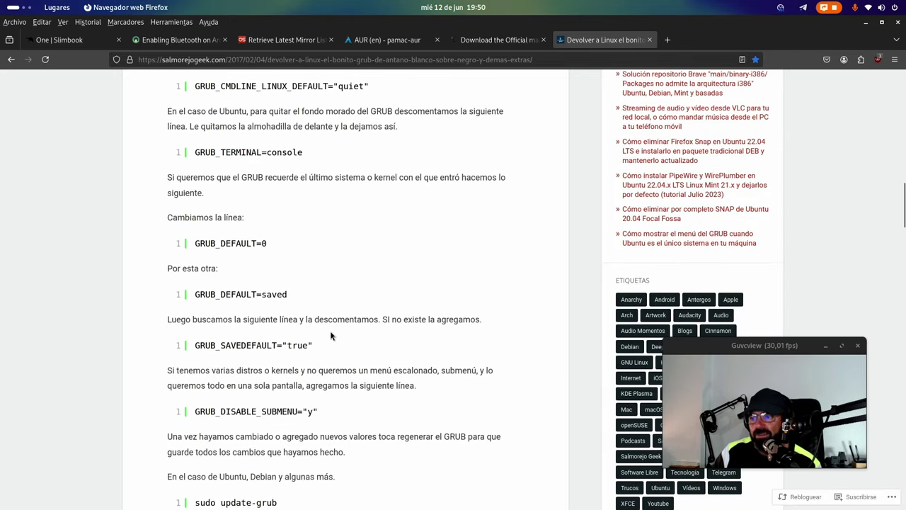
scroll(332, 335, "up", 6)
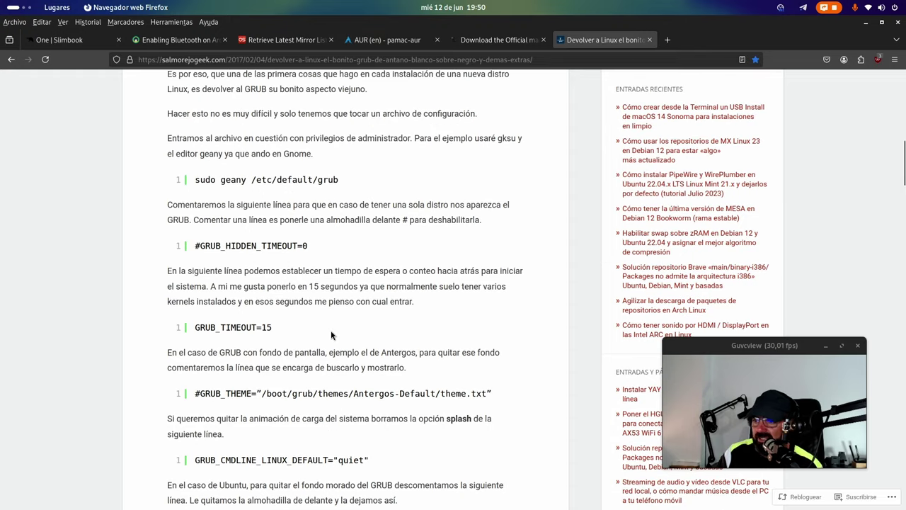
triple_click(283, 326)
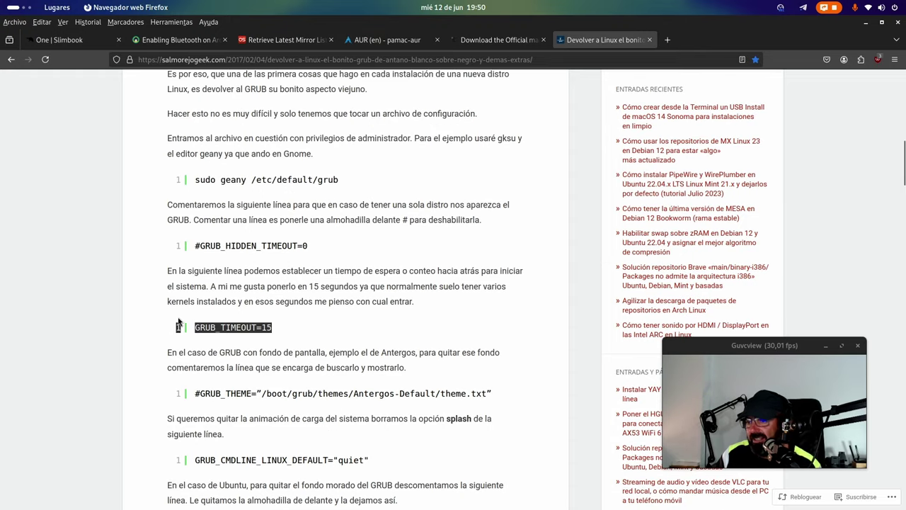
left_click(324, 329)
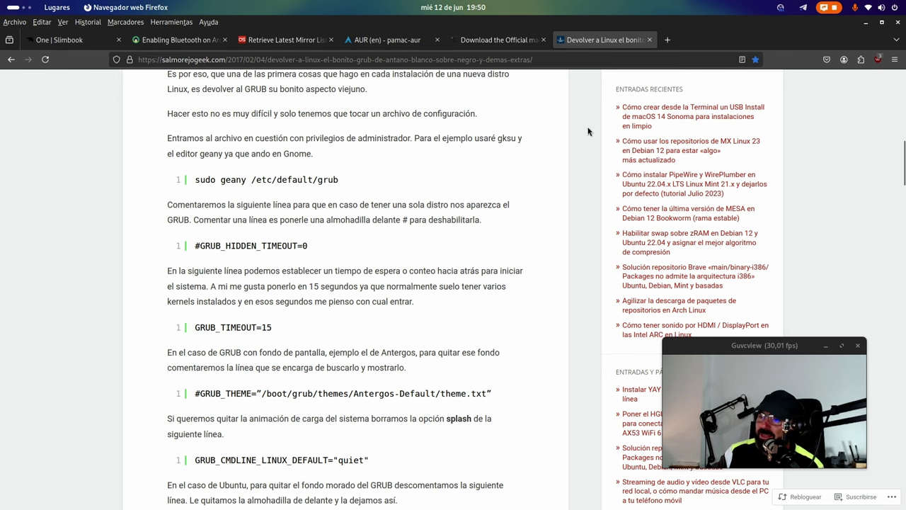
Minimize the Firefox and btop windows, and bring the OBS Studio window to the front
left_click(863, 25)
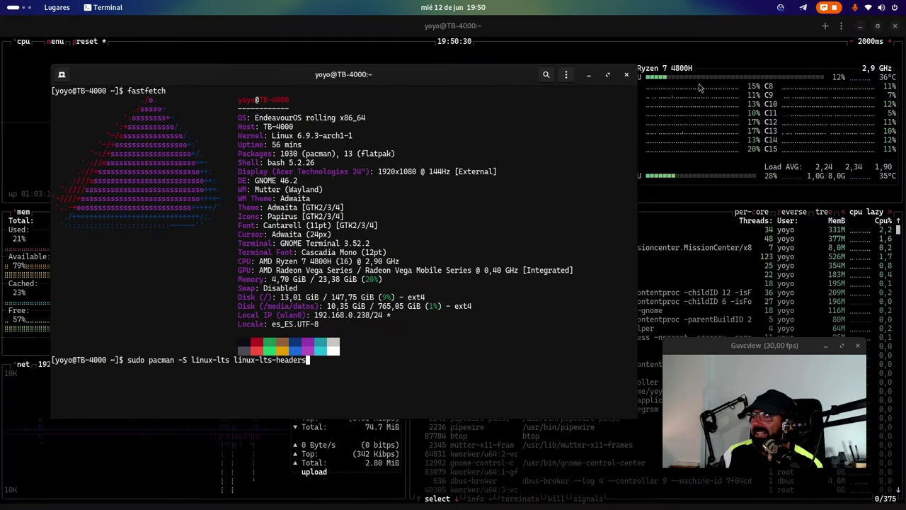
left_click(863, 28)
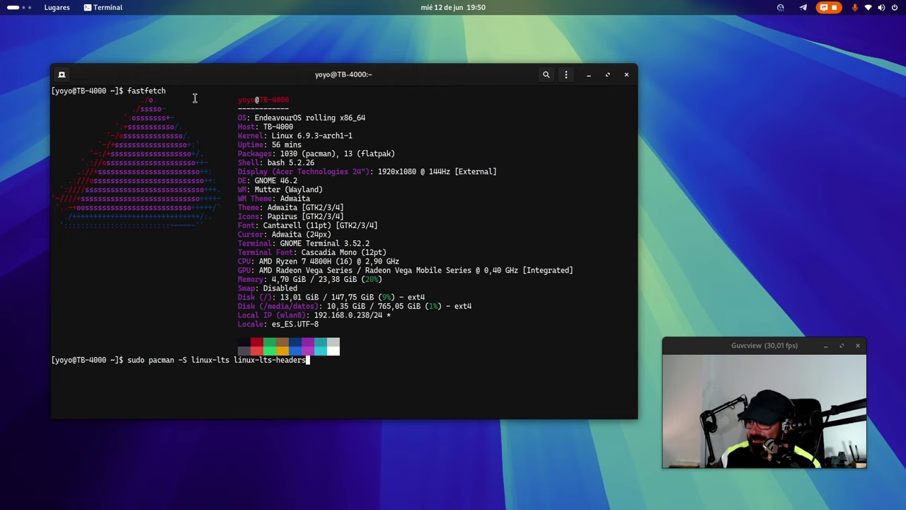
mouse_move(2, 1)
left_click(424, 131)
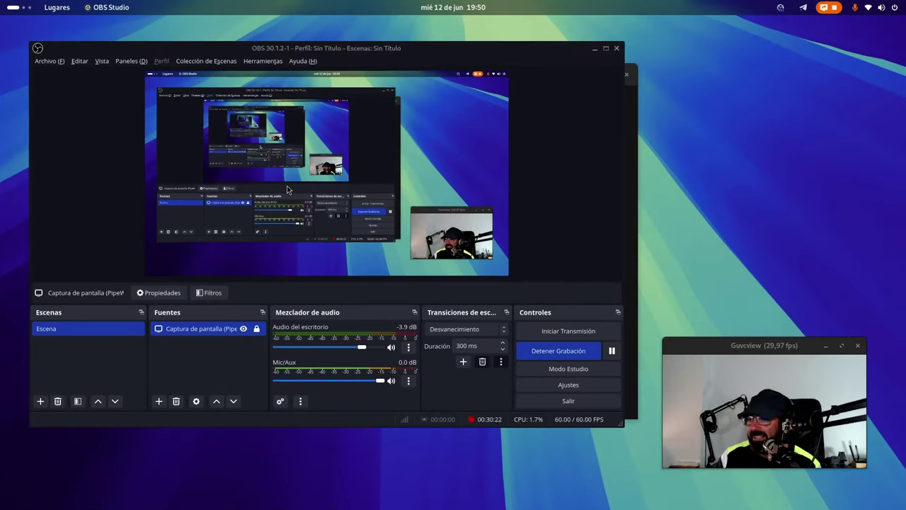